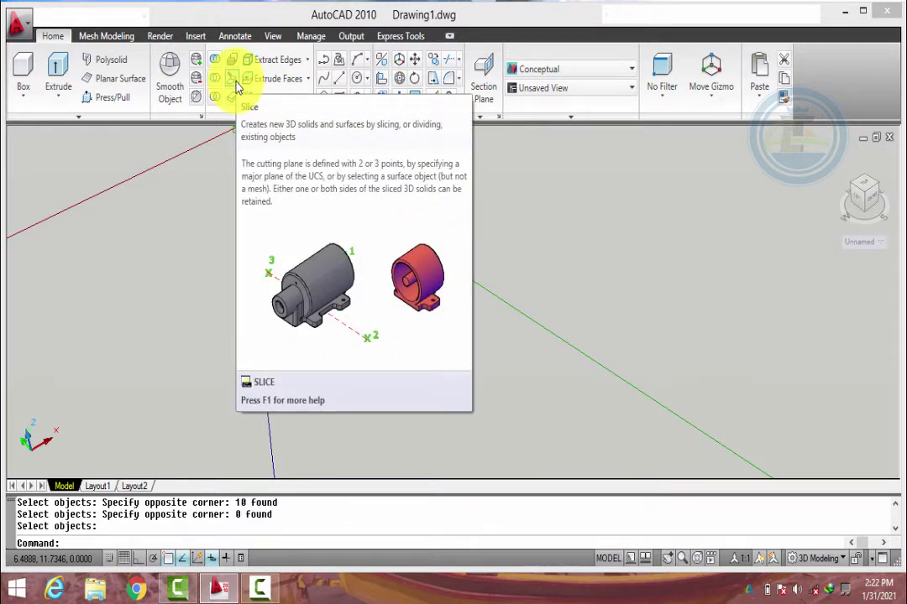
# Draw a solid box about 0.81 high in the empty drawing area, picking its base corners and height freehand
pyautogui.click(25, 67)
pyautogui.click(90, 303)
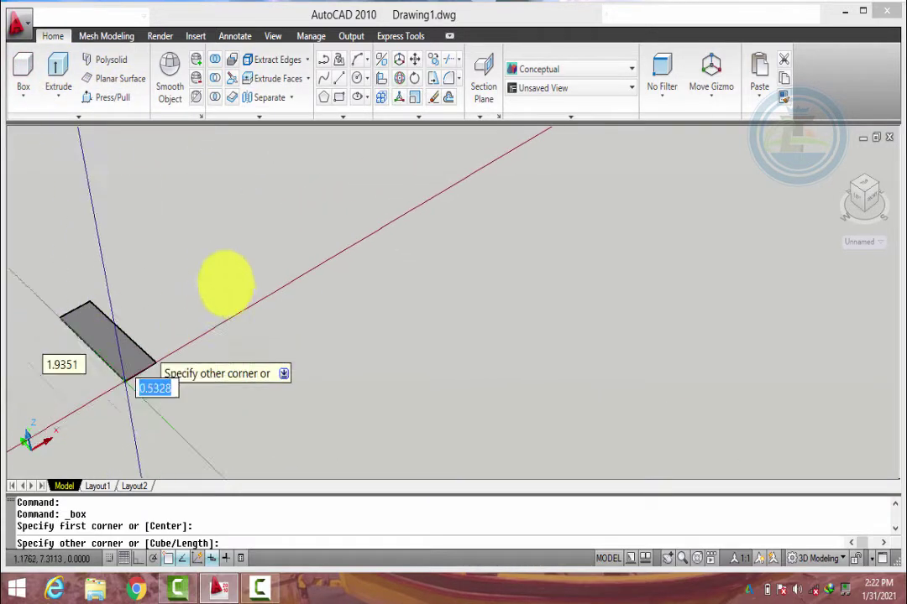
pyautogui.click(305, 296)
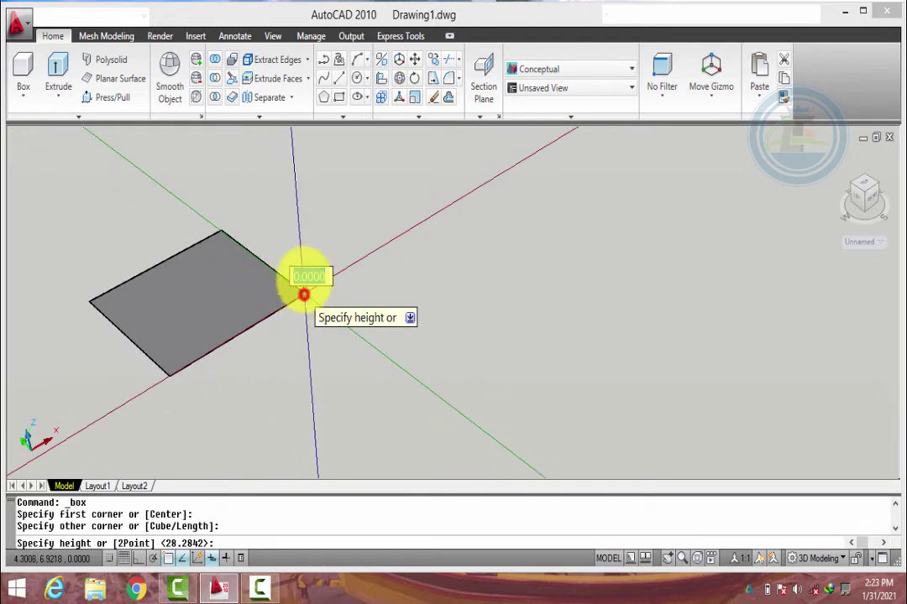
pyautogui.click(301, 244)
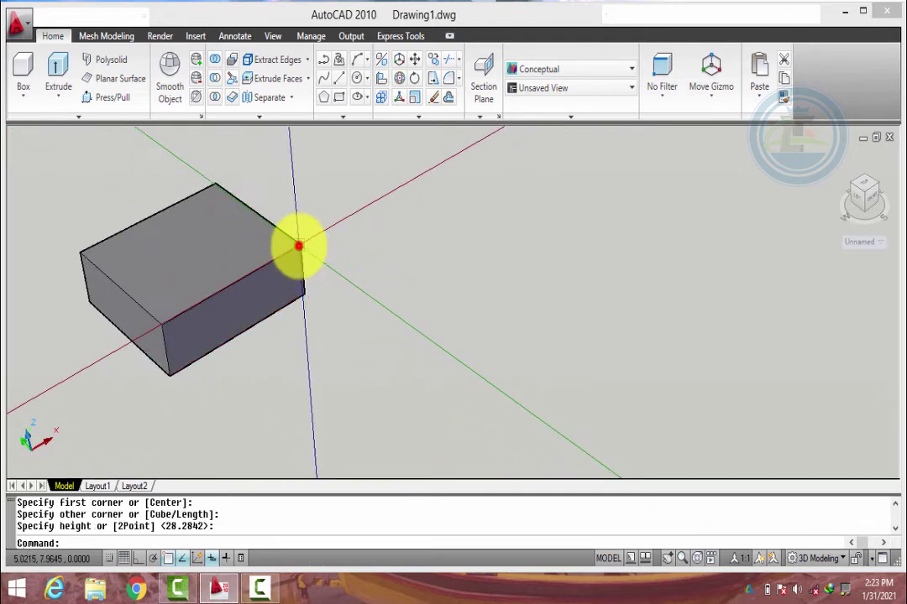
# Draw a solid cylinder beside the box, about 3.5 in diameter and extending about 0.89 downward from its base plane
pyautogui.click(23, 94)
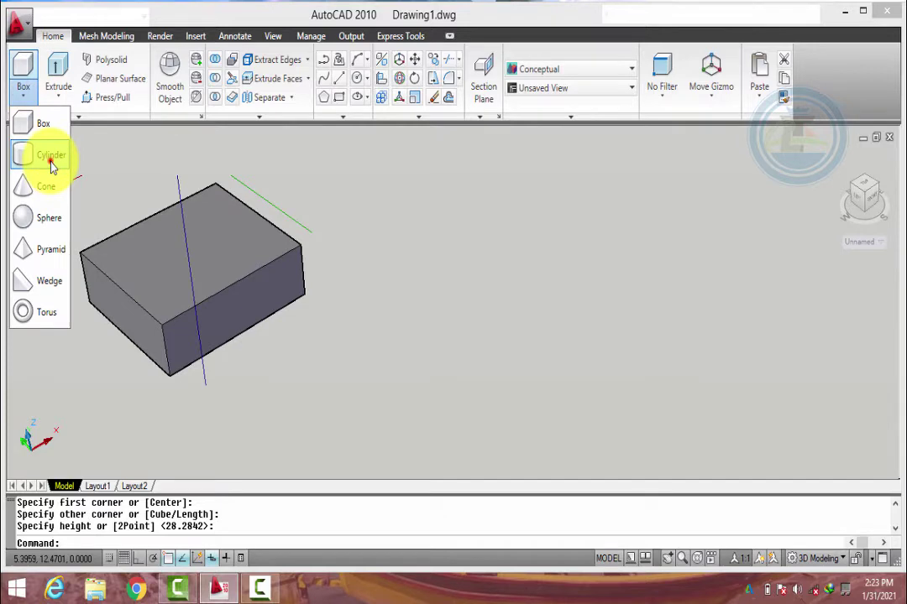
pyautogui.click(51, 160)
pyautogui.click(484, 245)
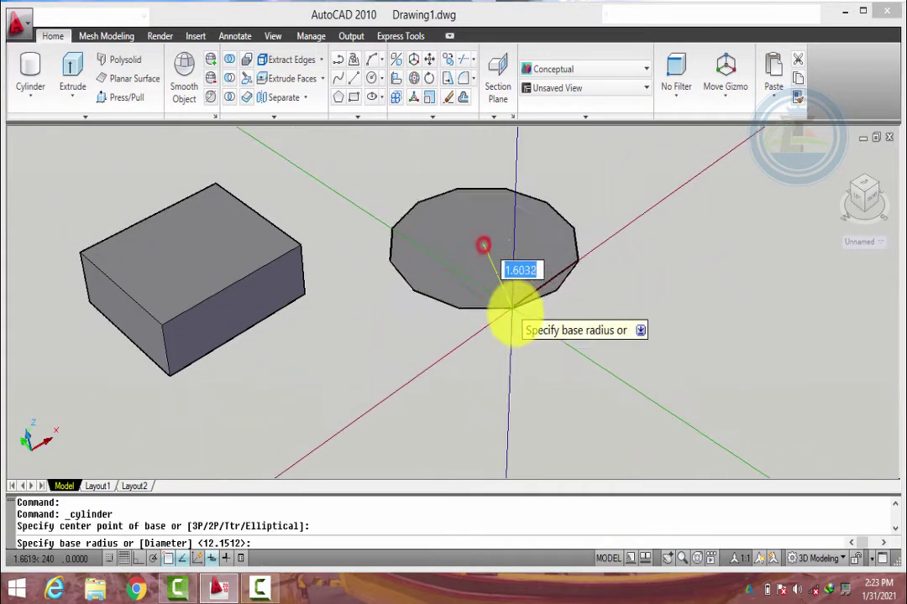
pyautogui.click(516, 312)
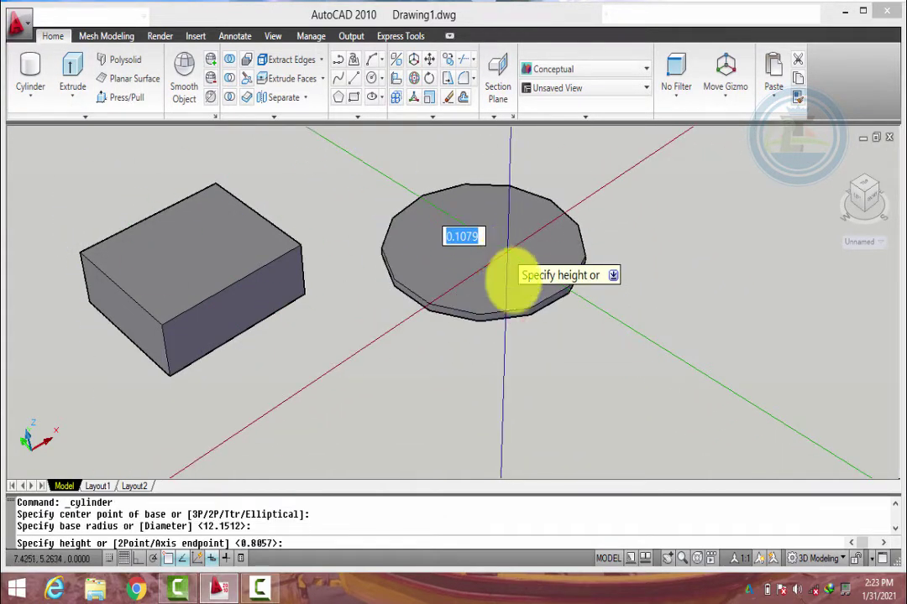
pyautogui.click(521, 297)
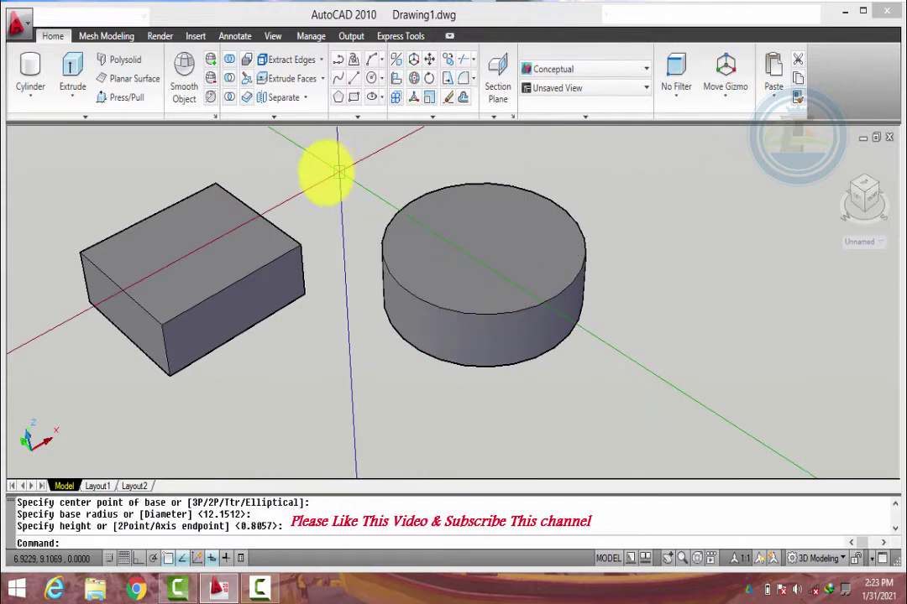
# Slice the box with a 3points plane through the midpoints of its long edges and keep both sides
pyautogui.click(246, 84)
pyautogui.click(243, 269)
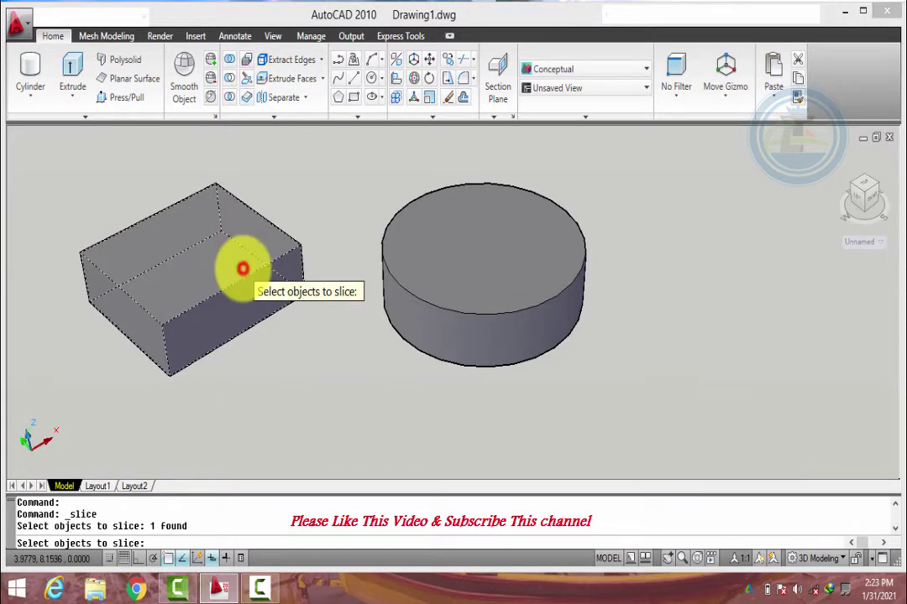
pyautogui.press('Return')
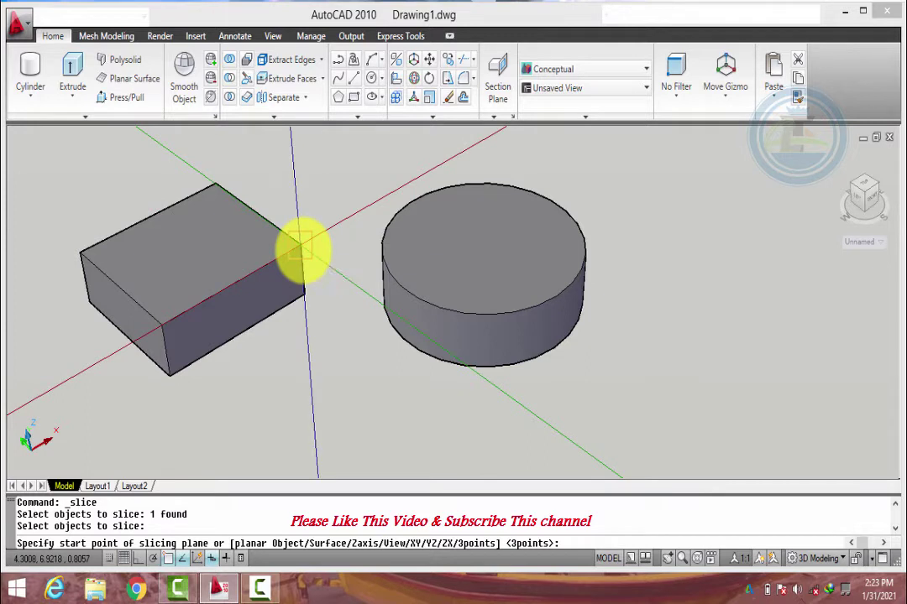
pyautogui.press('Down')
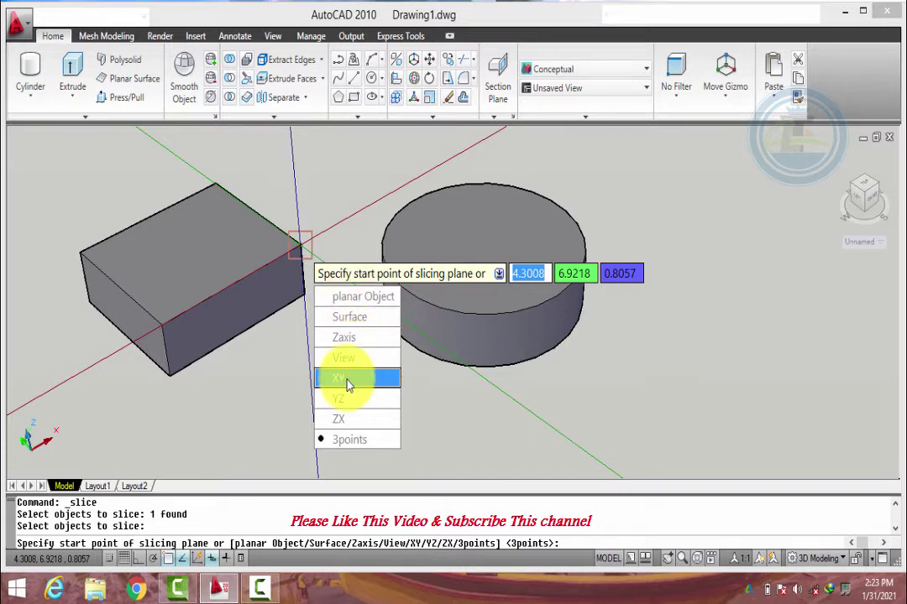
pyautogui.click(344, 444)
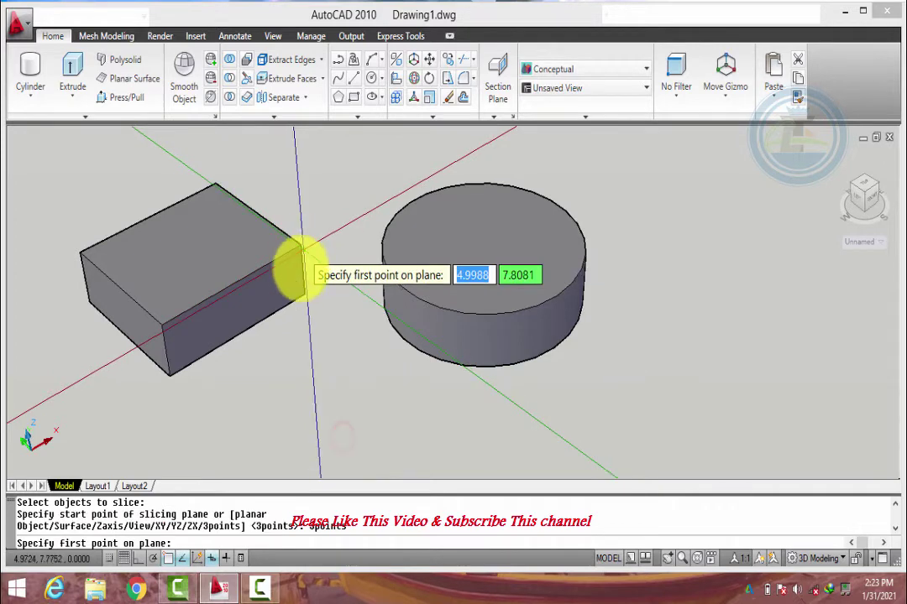
pyautogui.click(245, 334)
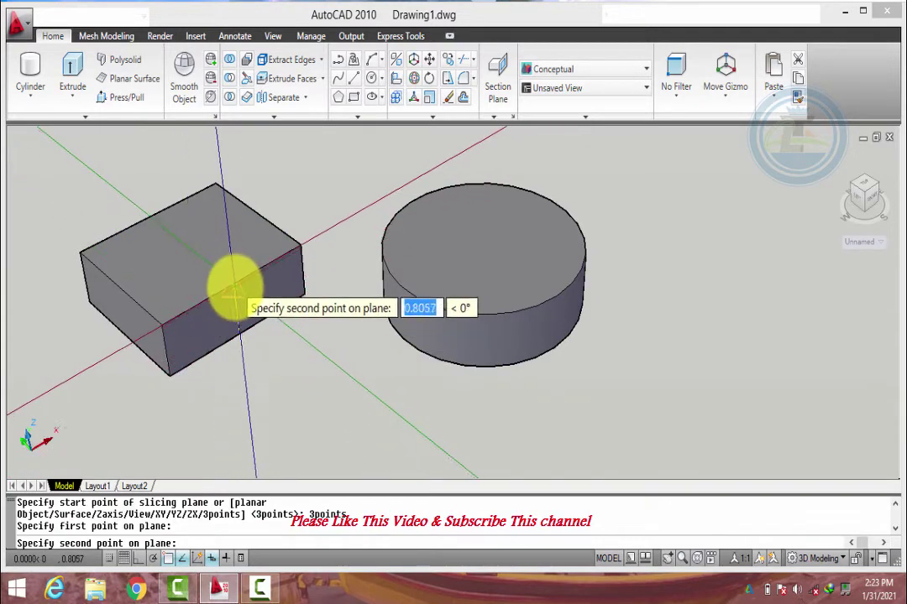
pyautogui.click(235, 287)
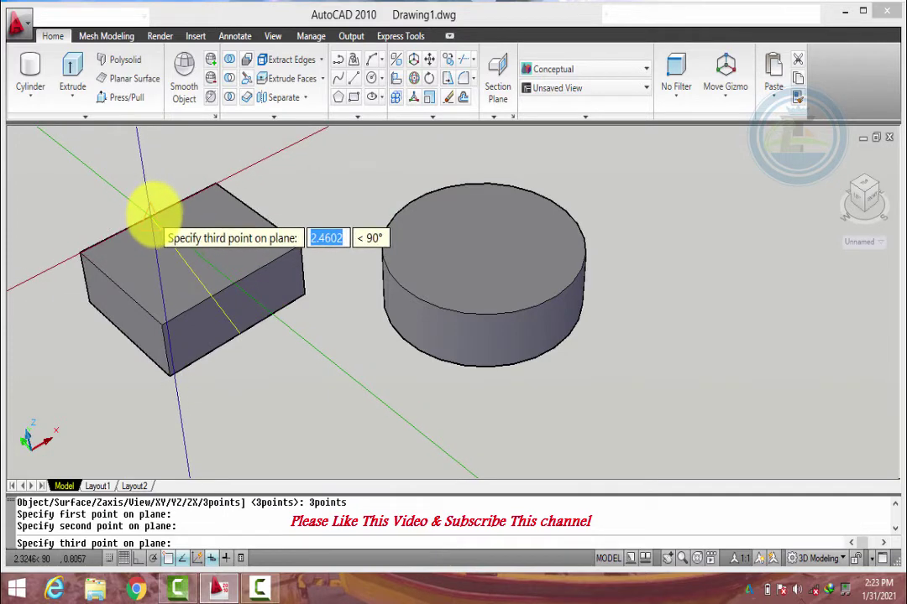
pyautogui.click(153, 214)
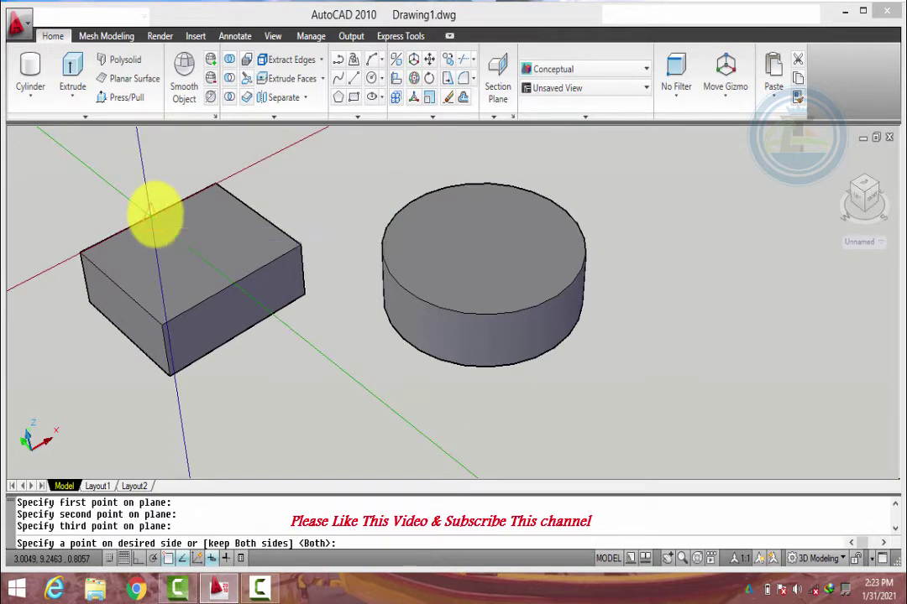
pyautogui.rightClick(154, 214)
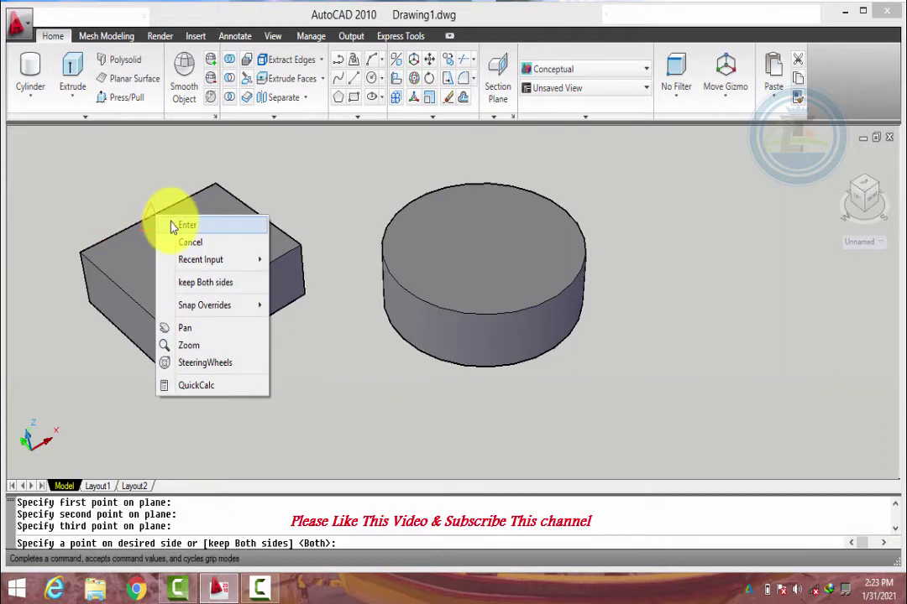
pyautogui.click(172, 225)
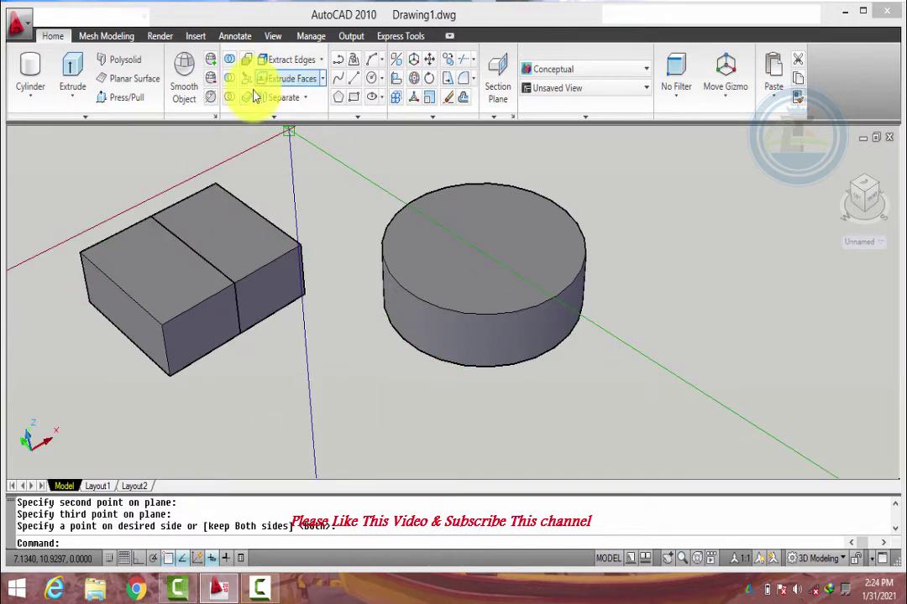
# Move the front-left half of the sliced box away from the other half to leave a gap
pyautogui.click(429, 66)
pyautogui.click(194, 311)
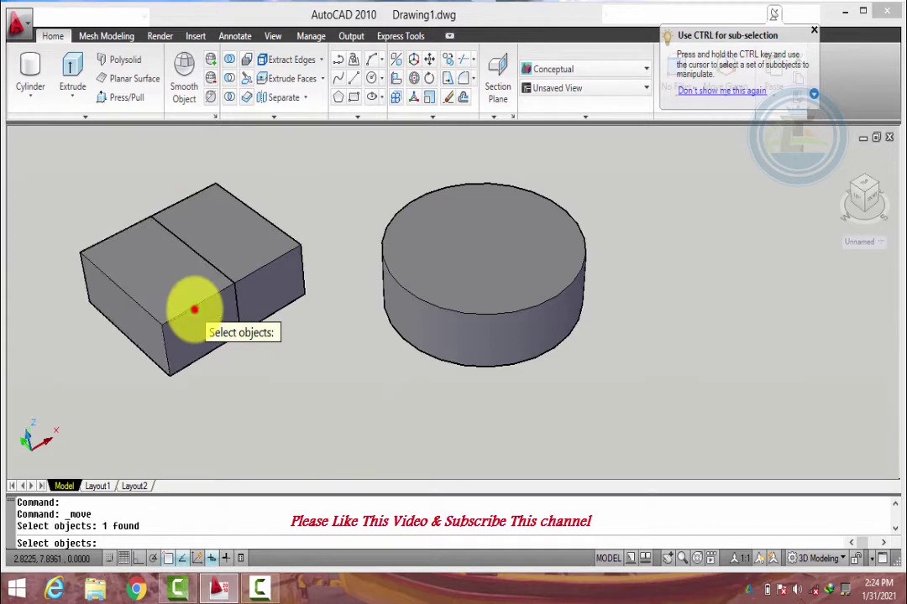
pyautogui.press('Return')
pyautogui.click(194, 310)
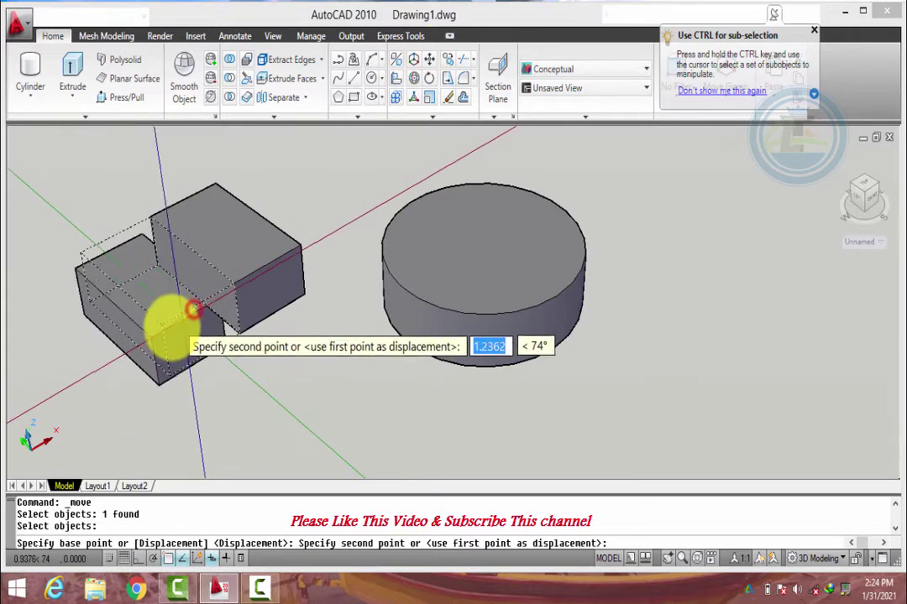
pyautogui.click(132, 353)
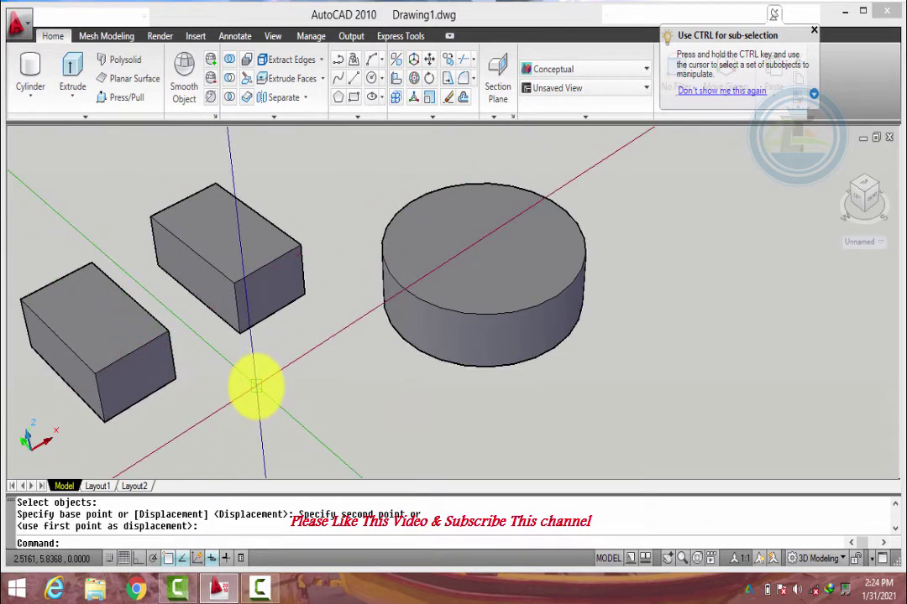
# Slice the cylinder with a 3points plane through its lower and upper front quadrants and opposite upper quadrant, keeping both sides
pyautogui.click(248, 84)
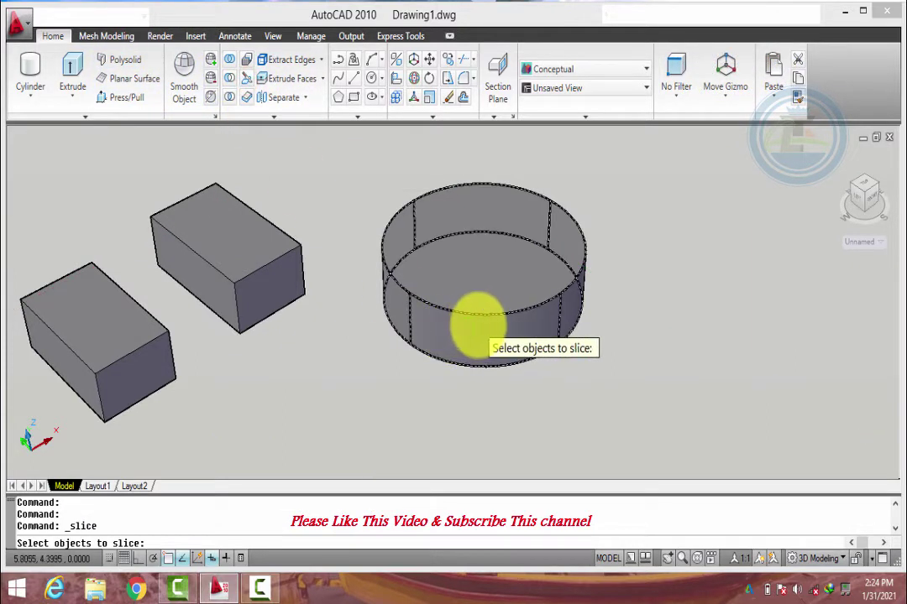
pyautogui.click(476, 324)
pyautogui.press('Return')
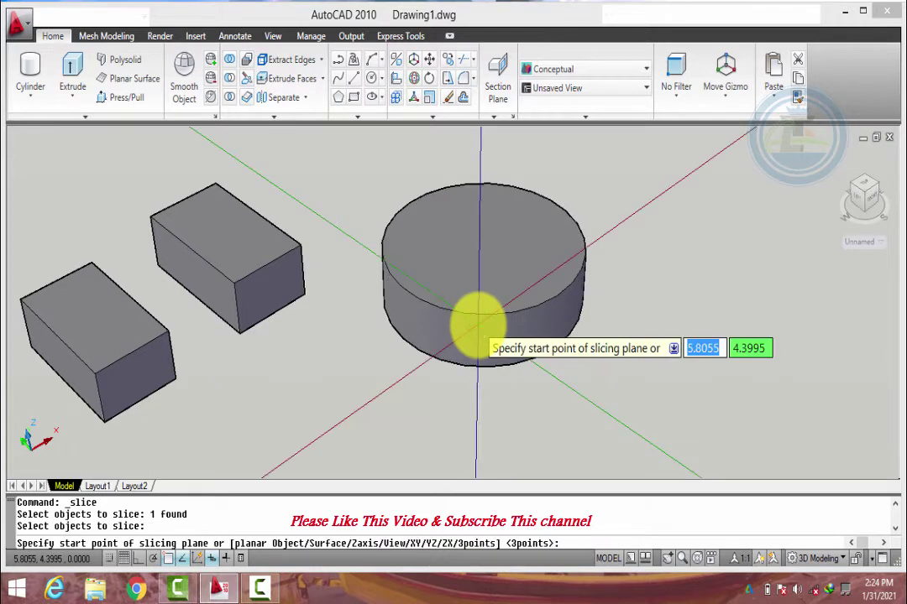
pyautogui.press('Down')
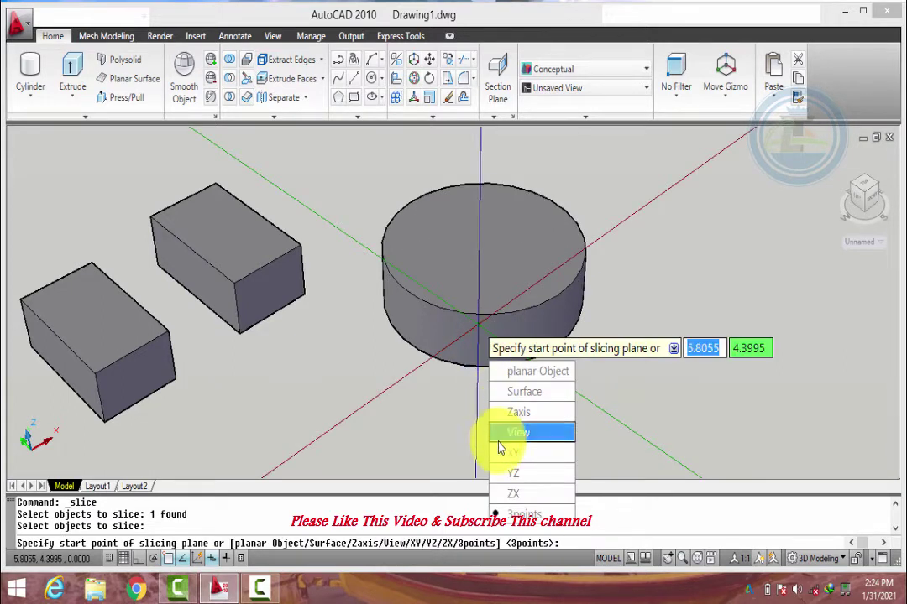
pyautogui.click(507, 515)
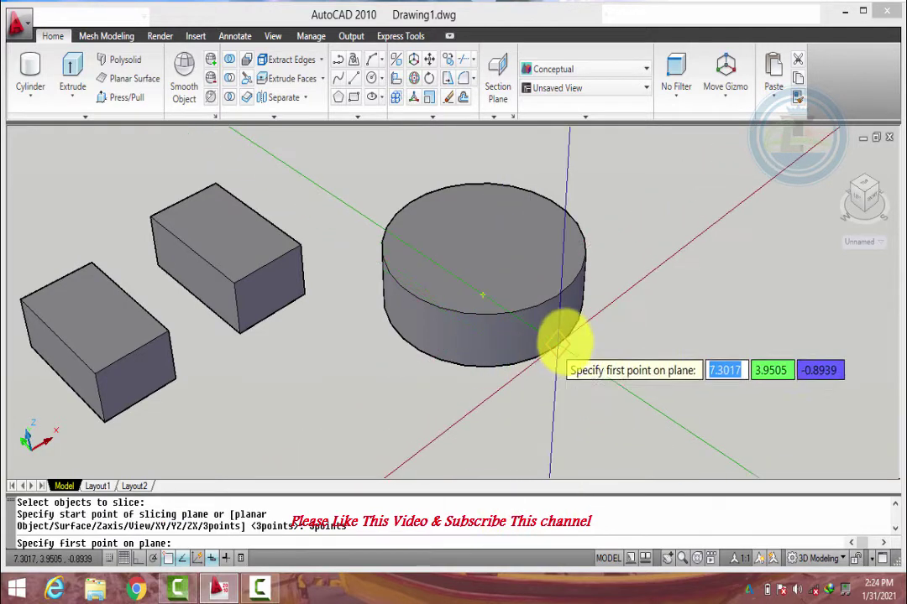
pyautogui.click(562, 344)
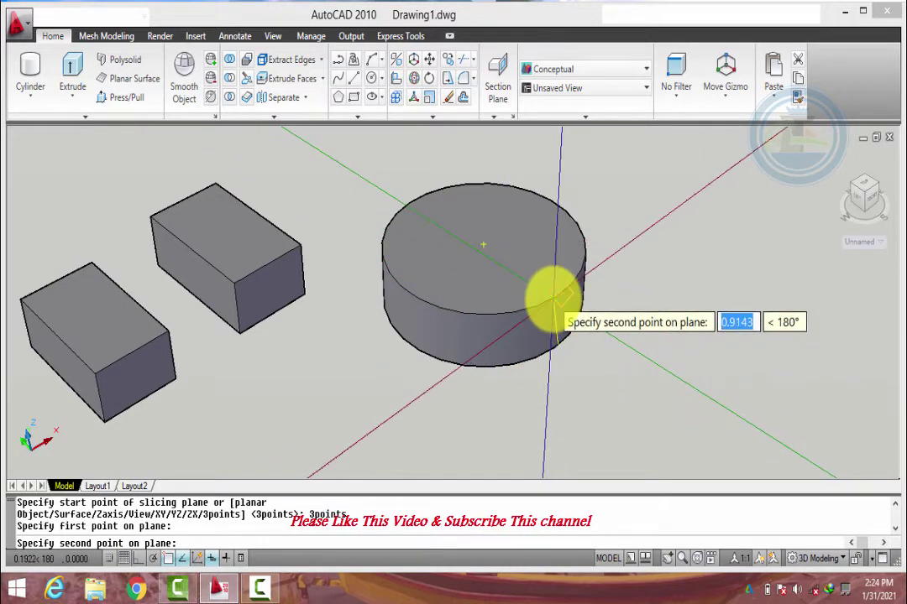
pyautogui.click(561, 295)
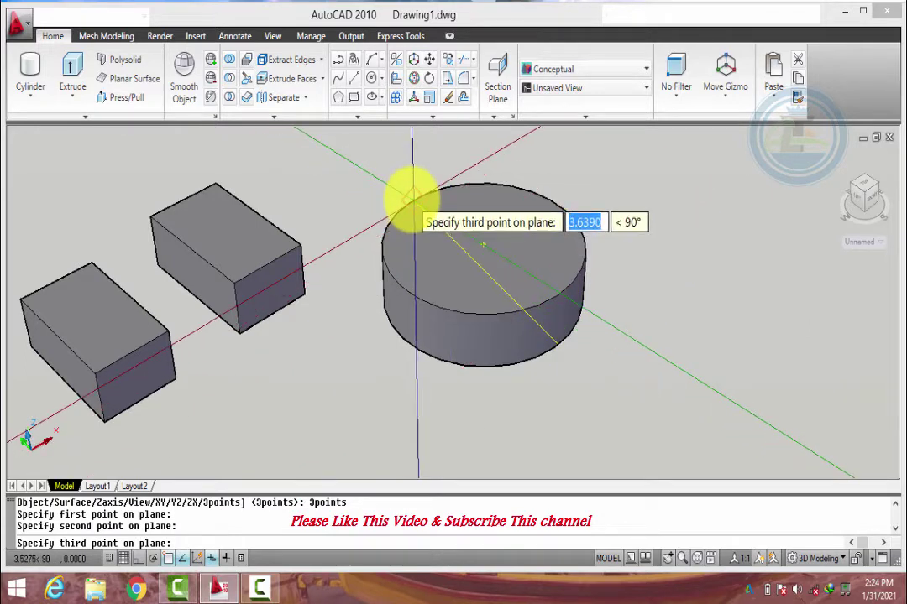
pyautogui.click(411, 198)
pyautogui.rightClick(411, 197)
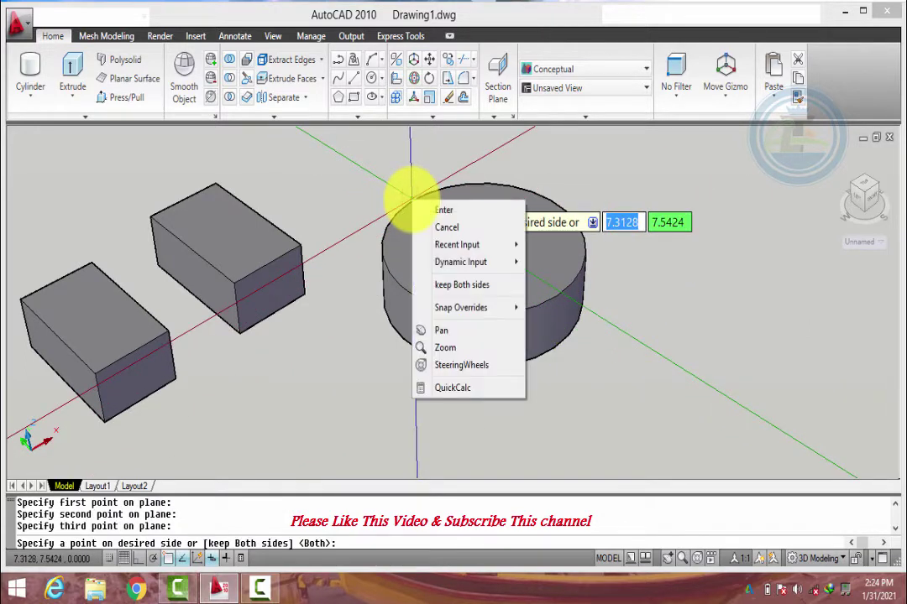
pyautogui.click(427, 210)
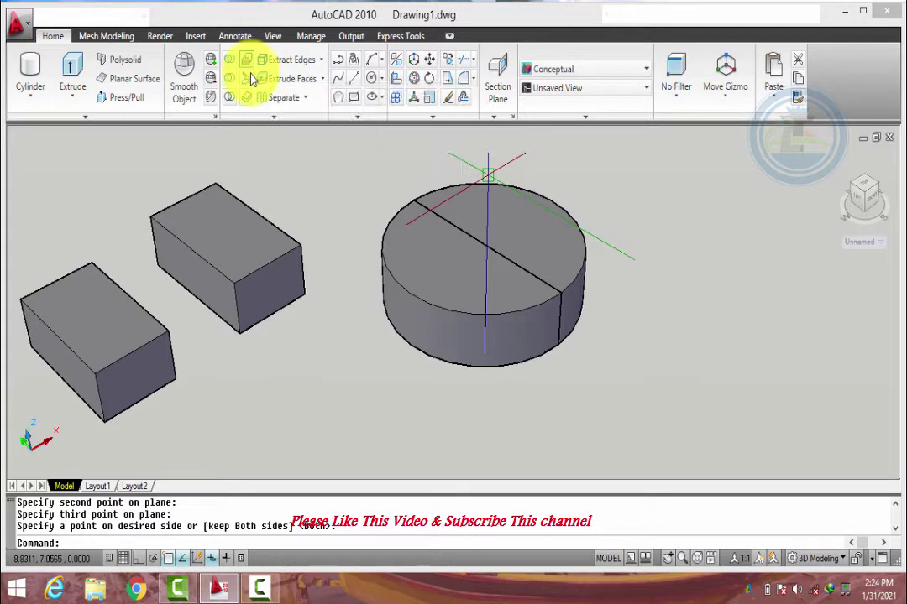
# Move the front-left half of the sliced cylinder a short distance away from the other half
pyautogui.click(428, 60)
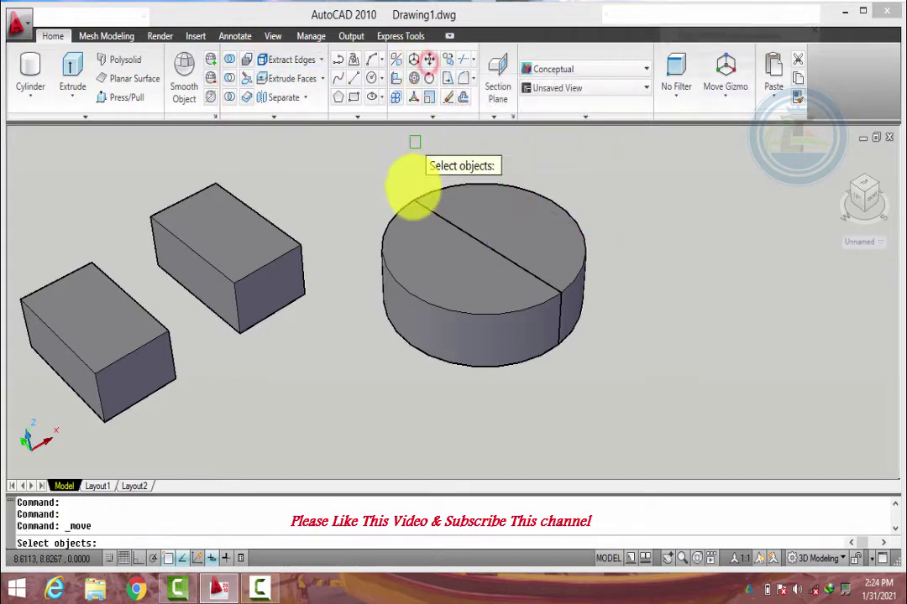
pyautogui.click(402, 275)
pyautogui.press('Return')
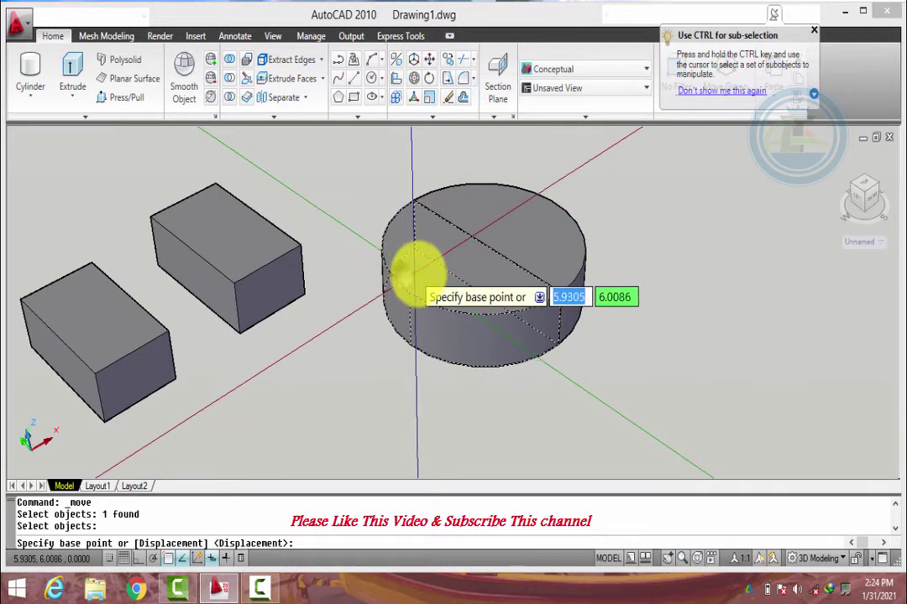
pyautogui.click(418, 274)
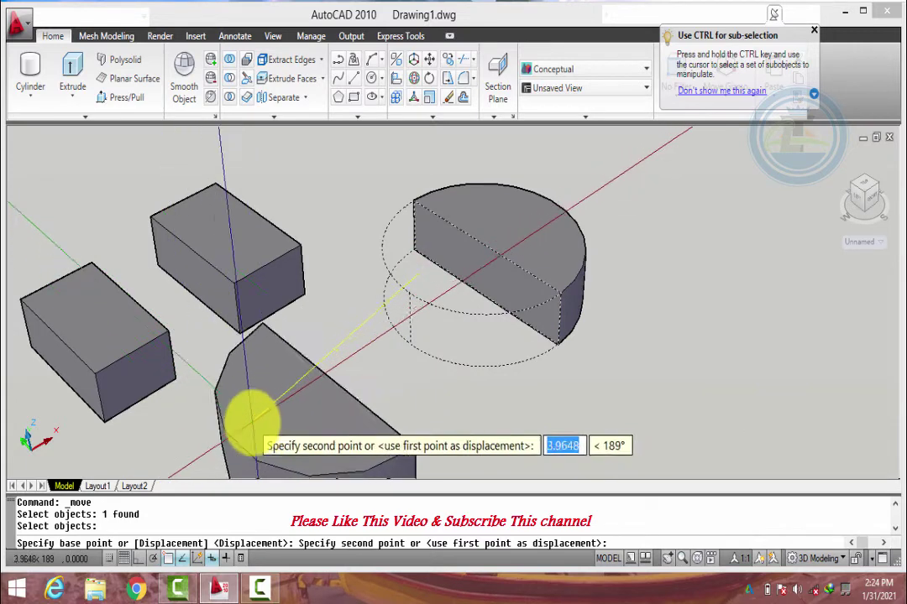
pyautogui.click(378, 328)
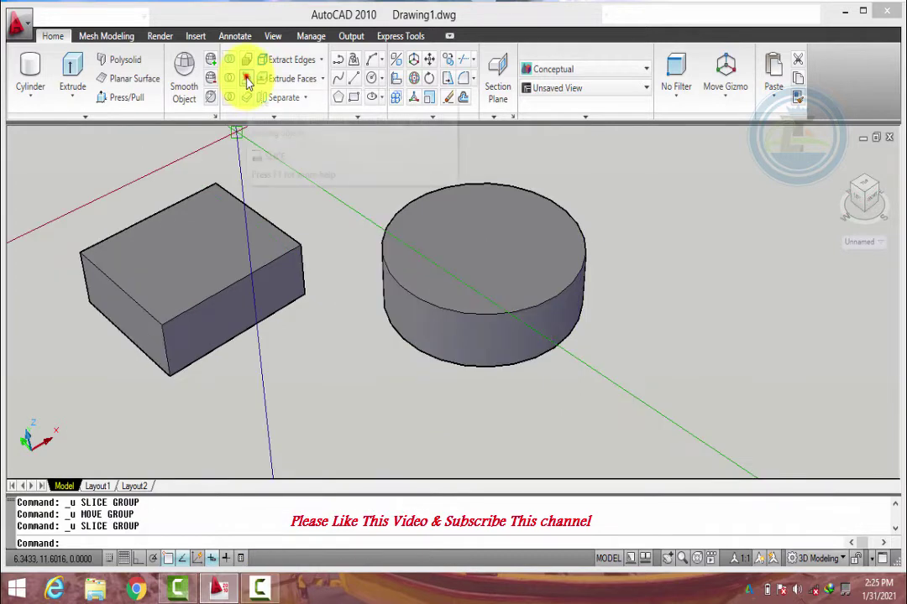
# Slice the box with a 3points plane through the midpoints of its long edges, keeping only the front-left half
pyautogui.click(247, 81)
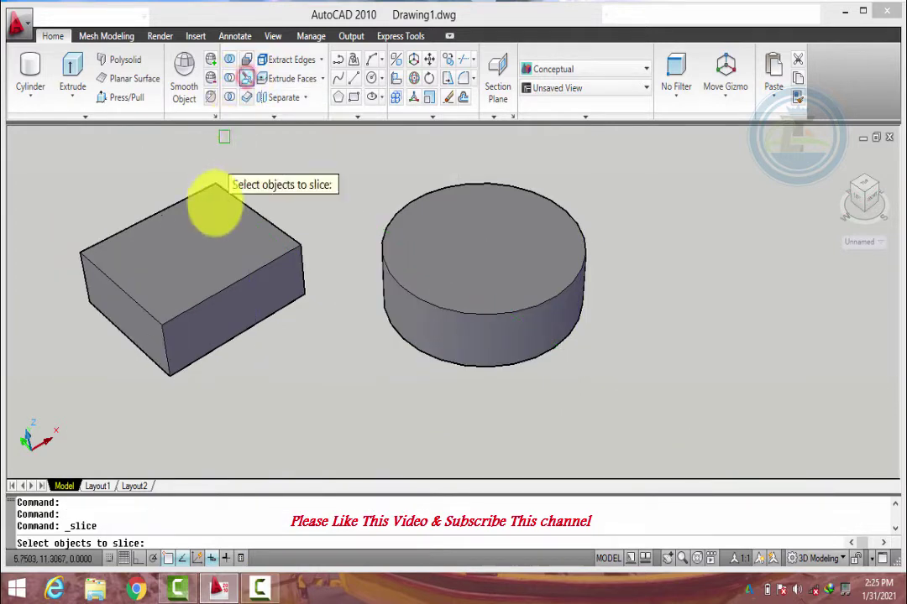
pyautogui.click(213, 255)
pyautogui.press('Return')
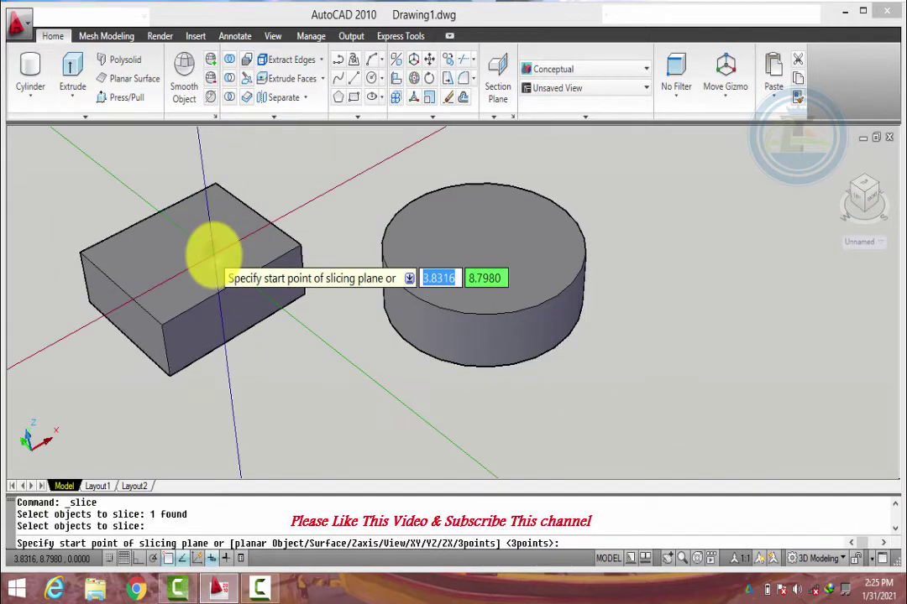
pyautogui.press('Down')
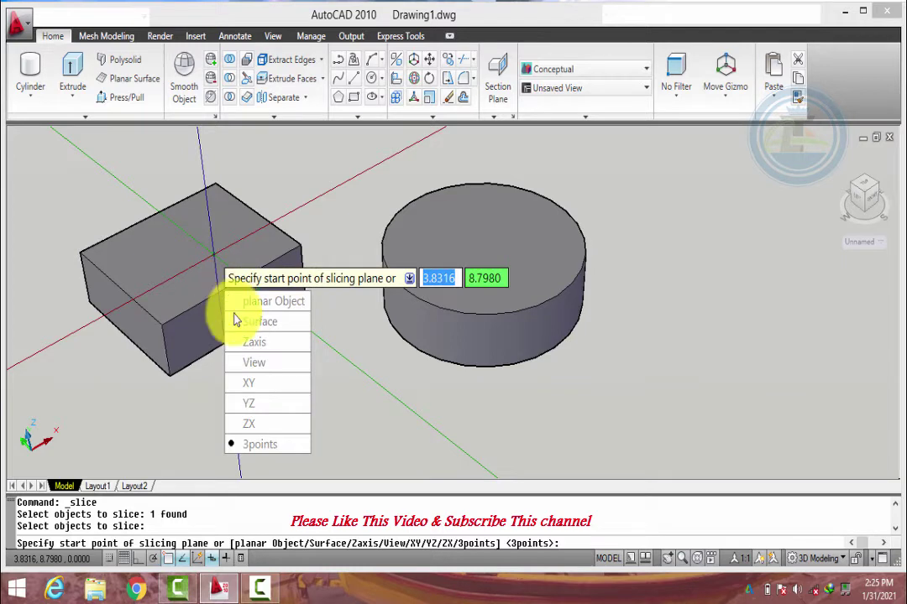
pyautogui.click(286, 453)
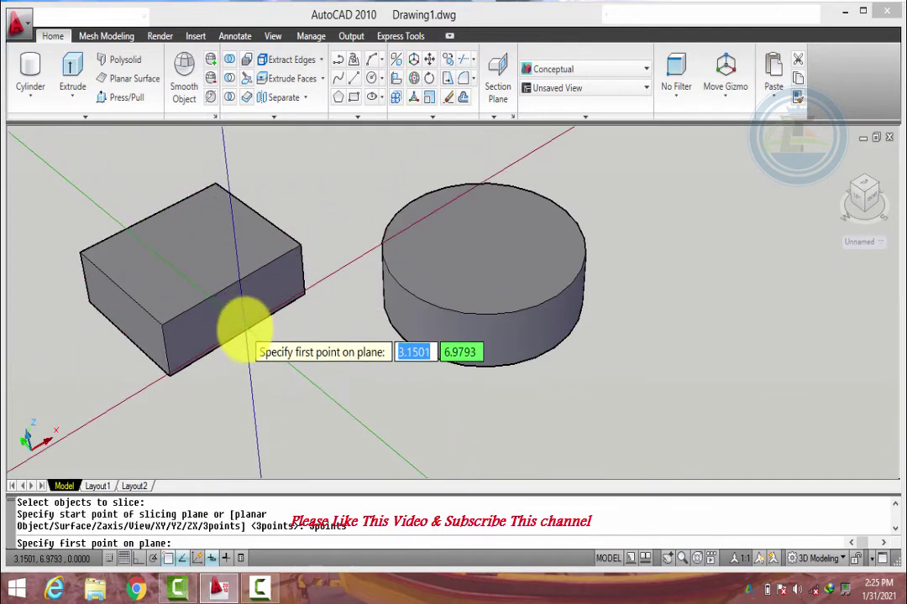
pyautogui.click(244, 333)
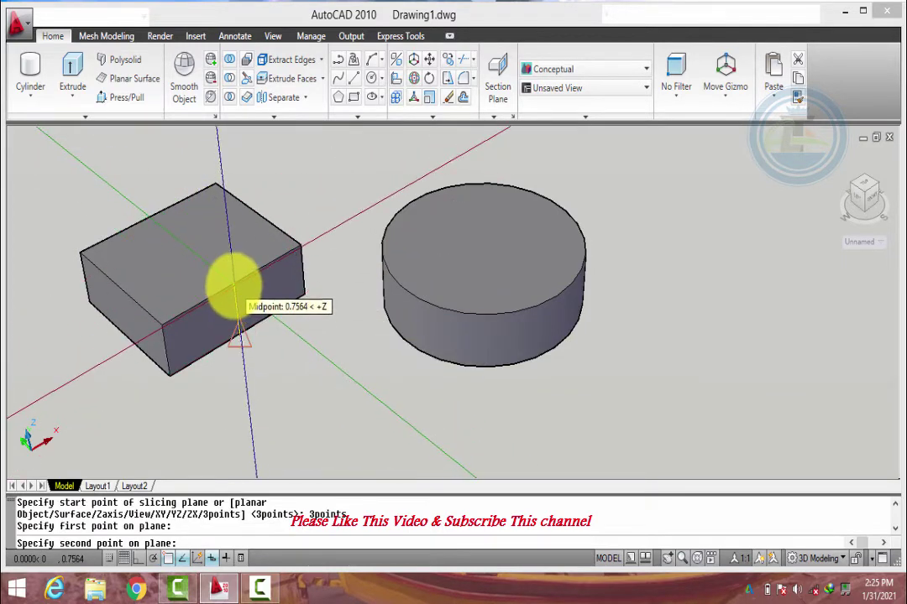
pyautogui.click(233, 287)
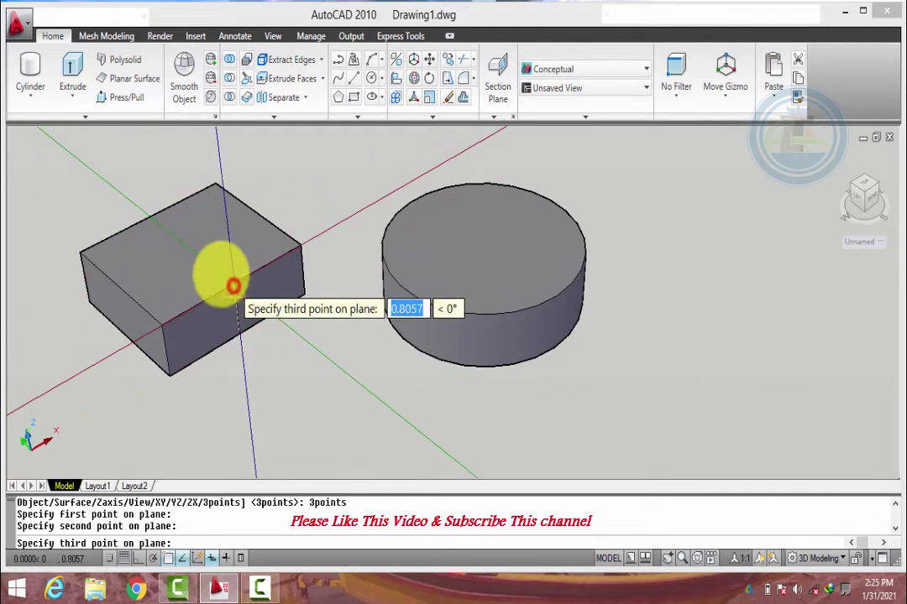
pyautogui.click(150, 215)
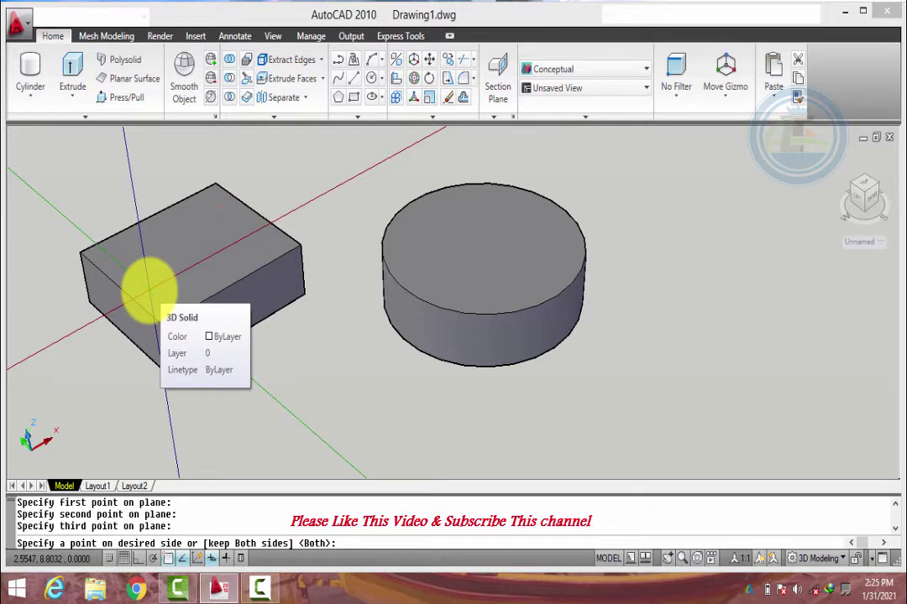
pyautogui.click(150, 290)
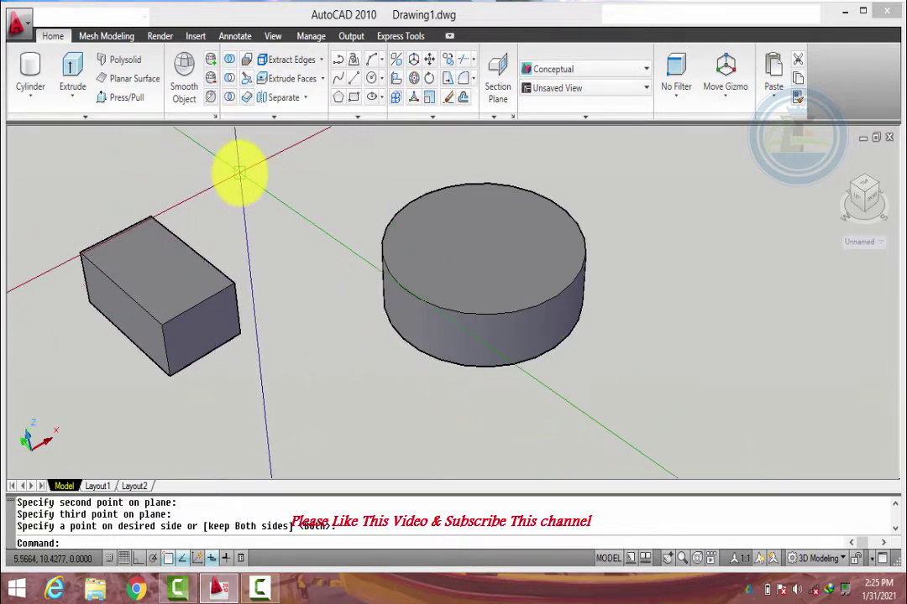
# Slice the cylinder with a 3points plane through its lower and upper front-right quadrants and the opposite upper quadrant
pyautogui.click(247, 85)
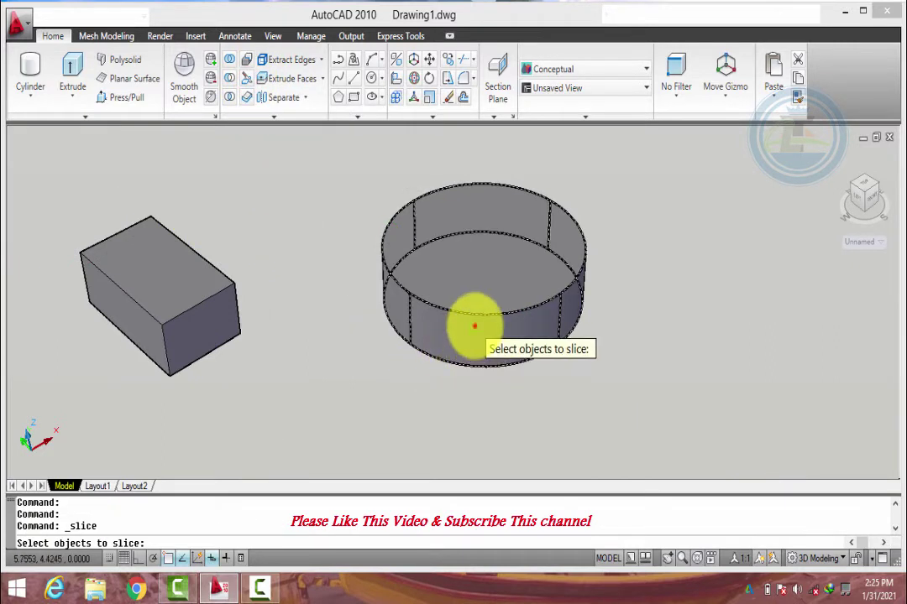
pyautogui.click(474, 326)
pyautogui.press('Return')
pyautogui.press('Down')
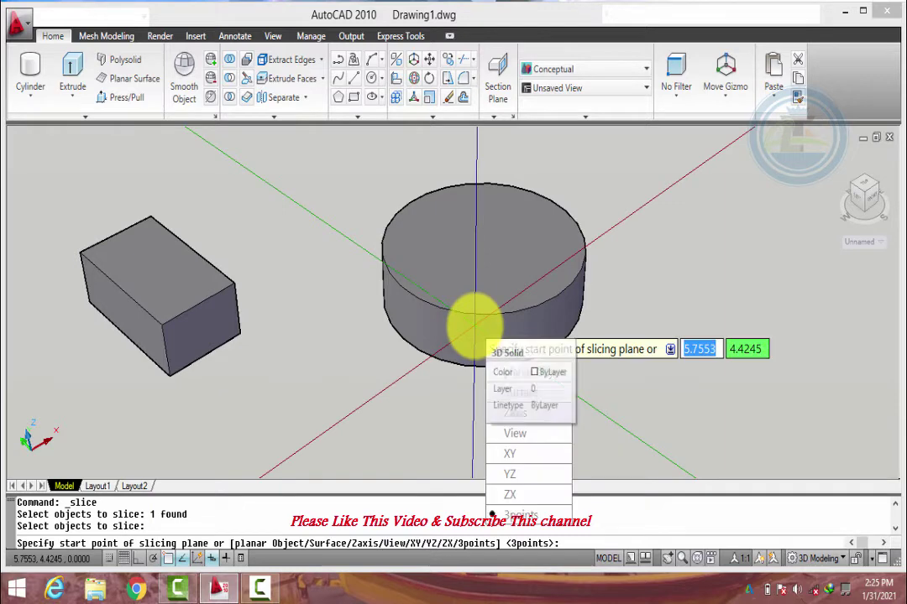
pyautogui.click(523, 520)
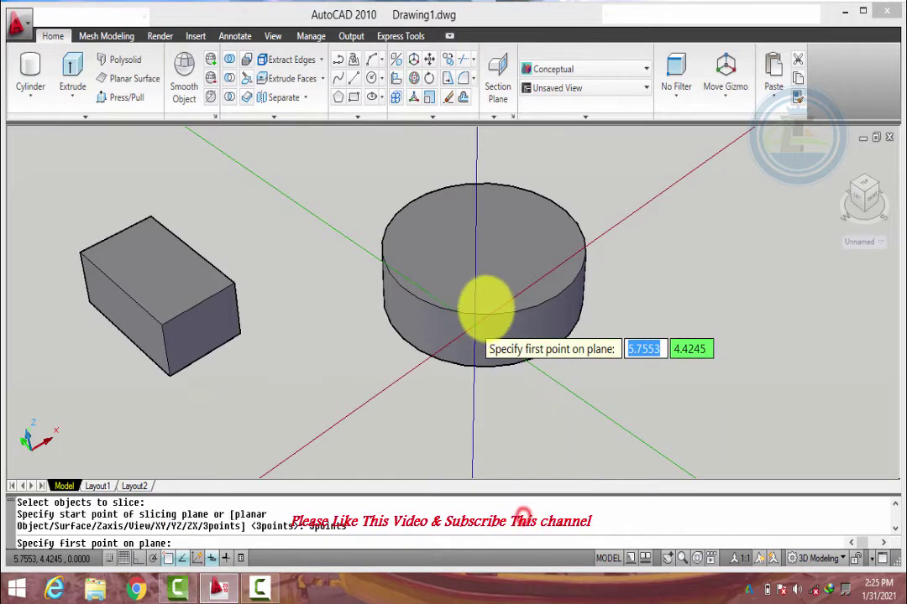
pyautogui.click(554, 344)
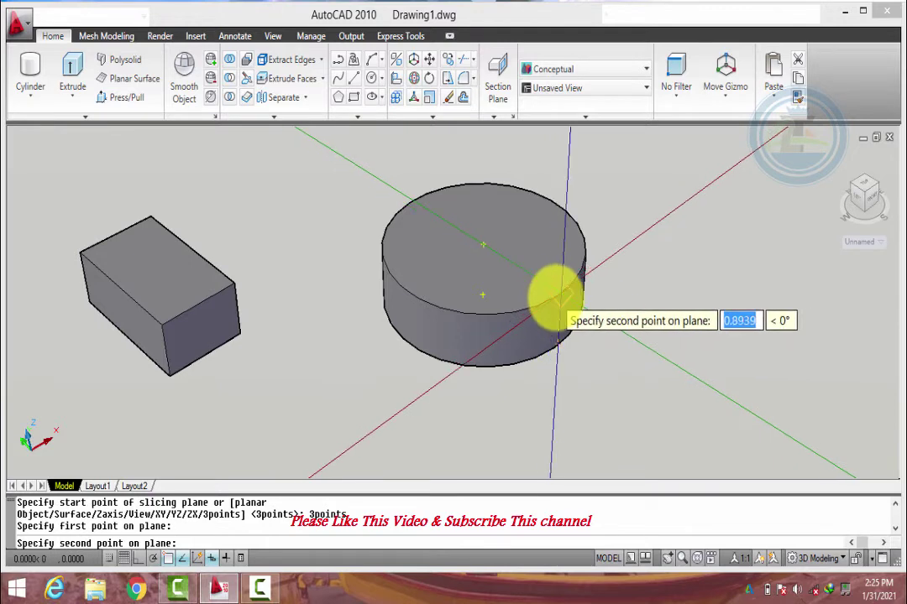
pyautogui.click(556, 295)
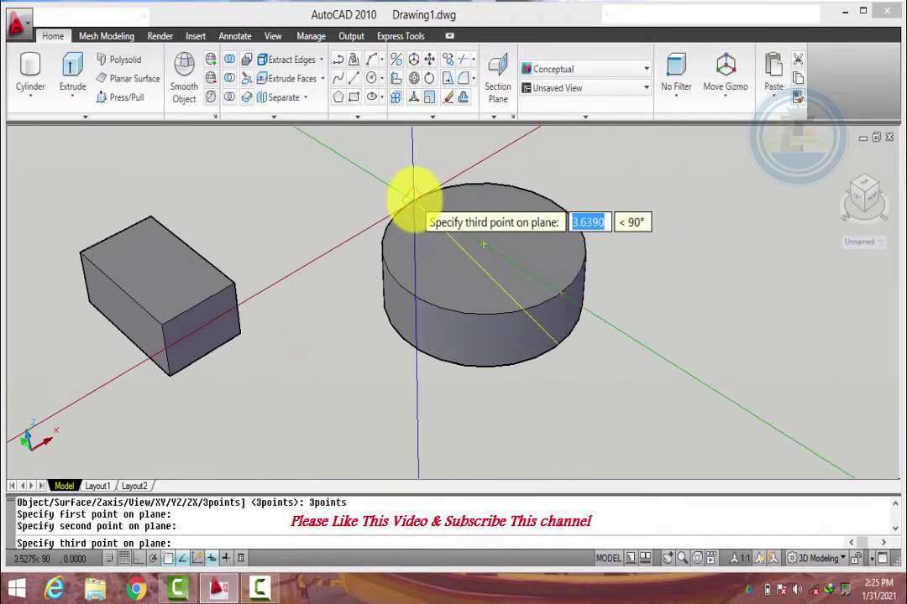
pyautogui.click(412, 199)
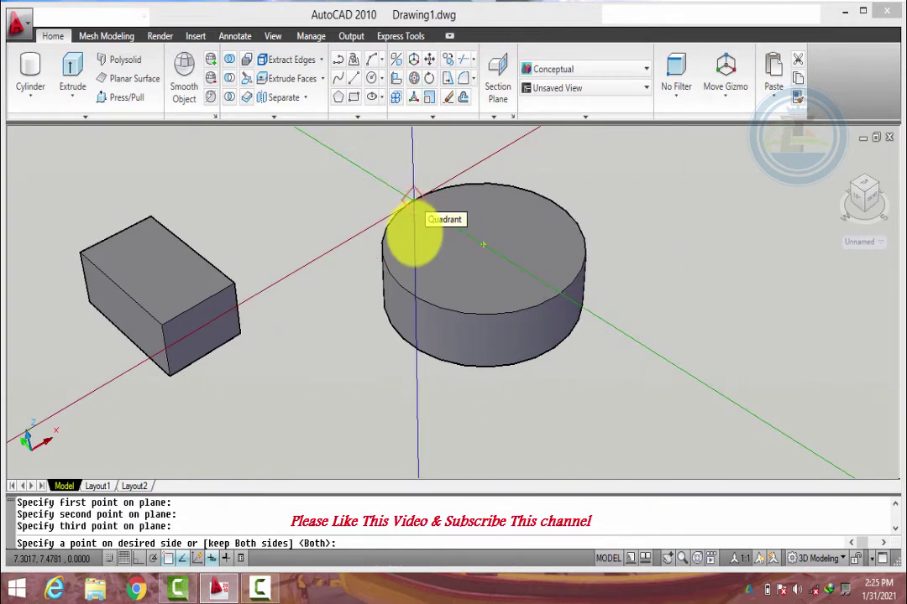
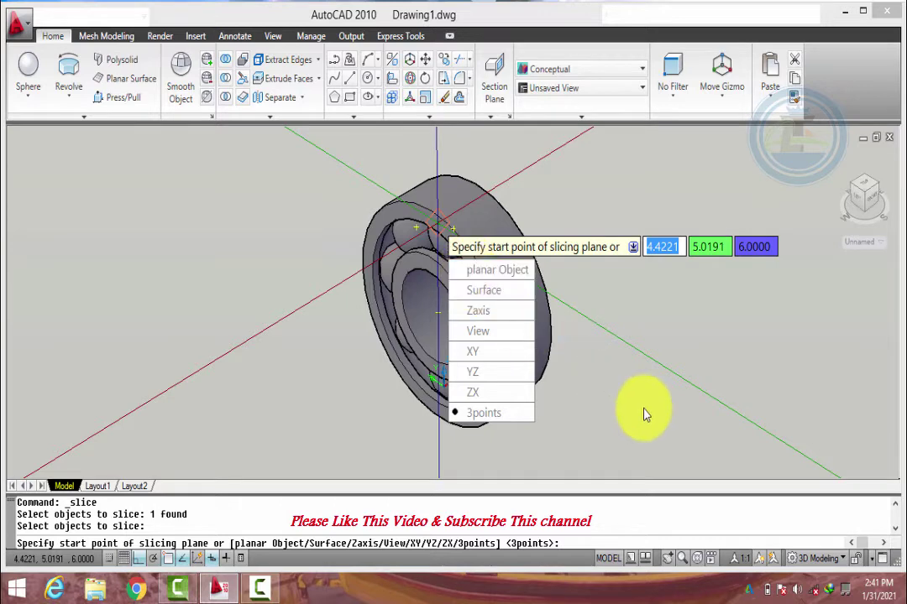
# Cancel the pending slice, draw a rectangle in front of the bearing on the XY plane, and convert it into a region
pyautogui.press('Escape')
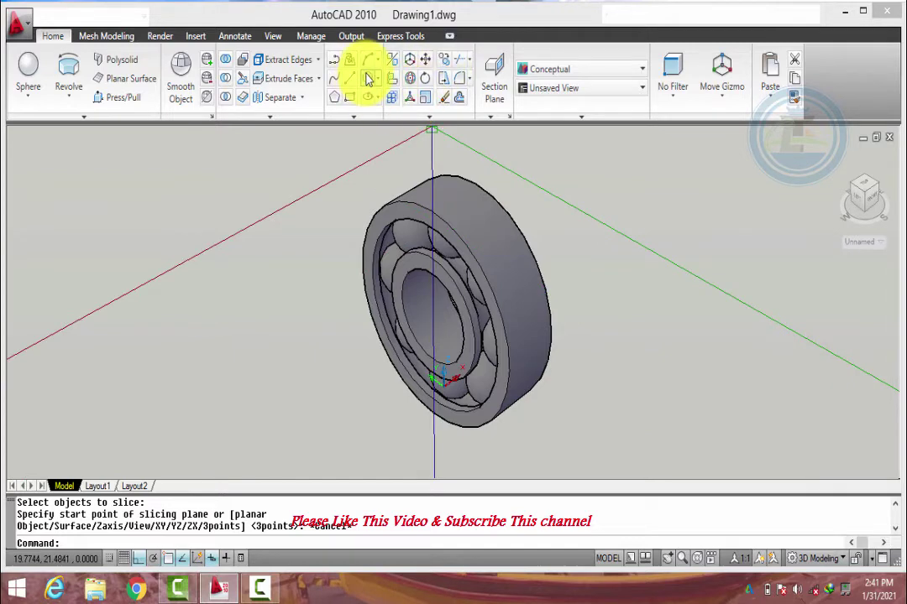
pyautogui.click(351, 102)
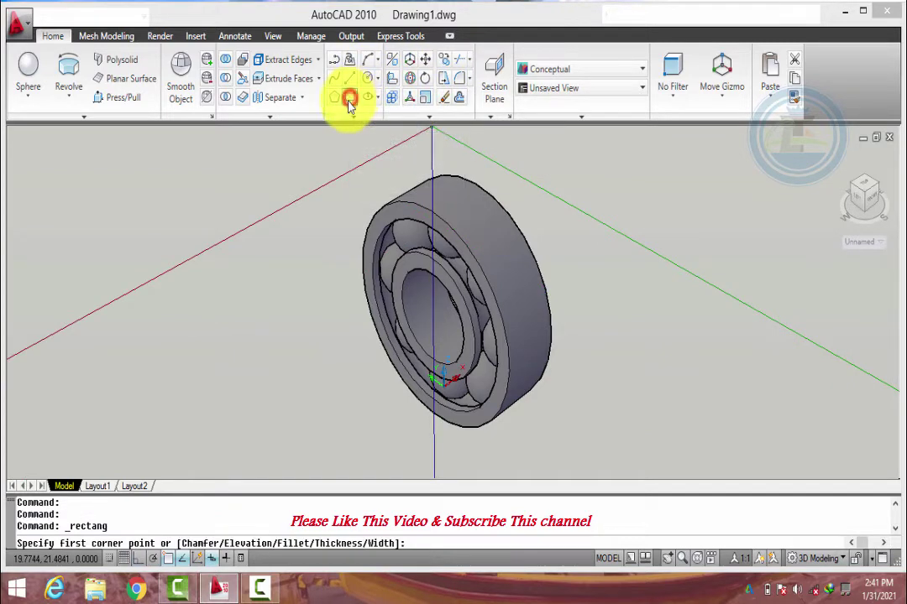
pyautogui.click(332, 244)
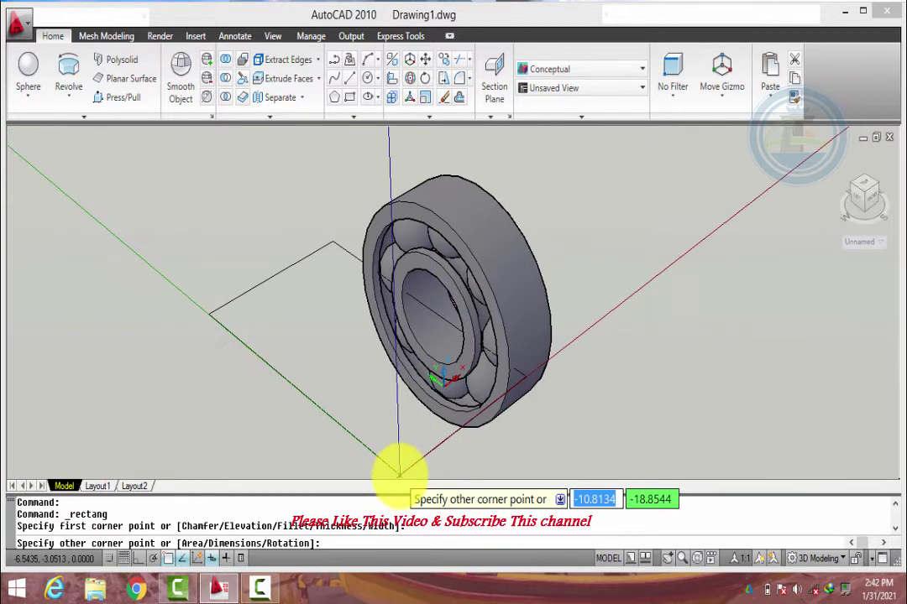
pyautogui.click(394, 475)
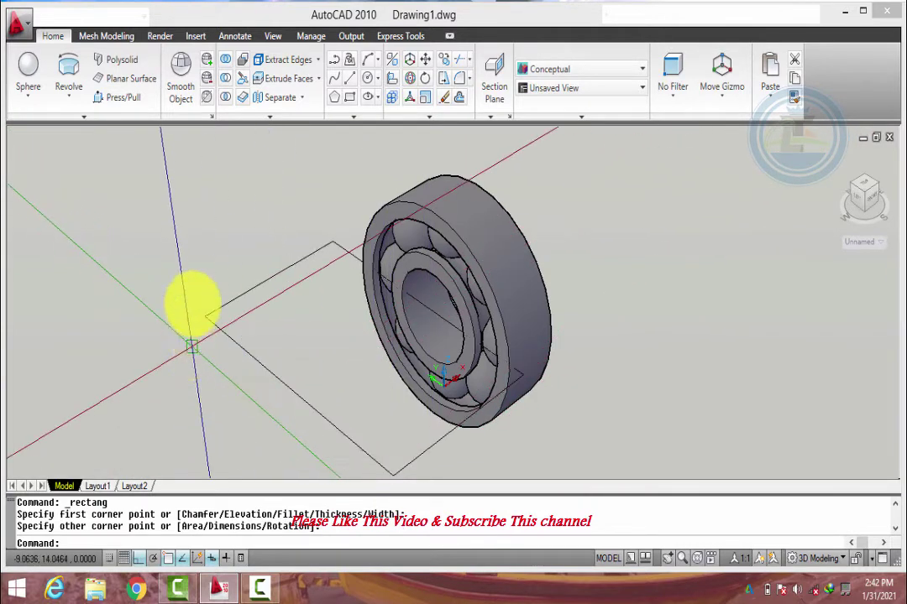
pyautogui.click(357, 118)
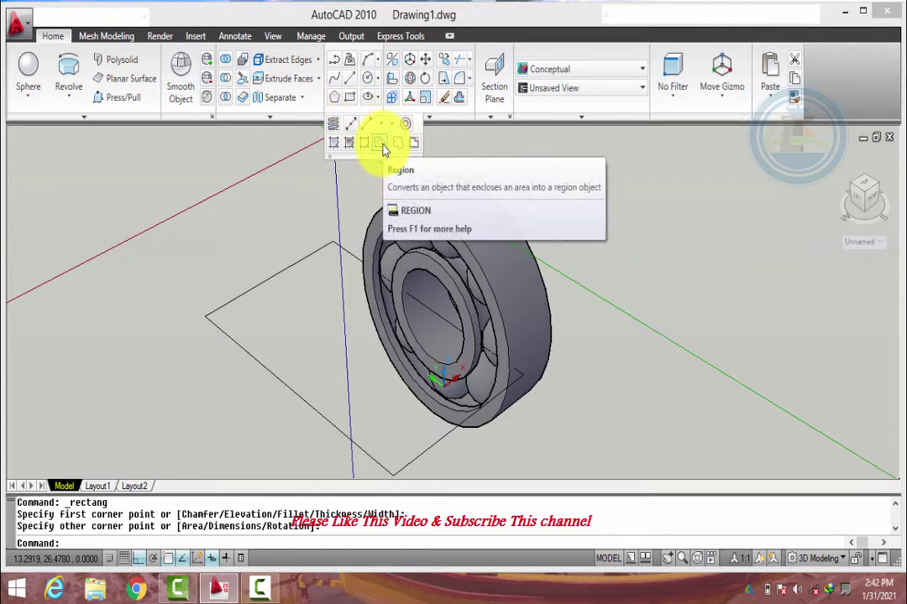
pyautogui.click(380, 144)
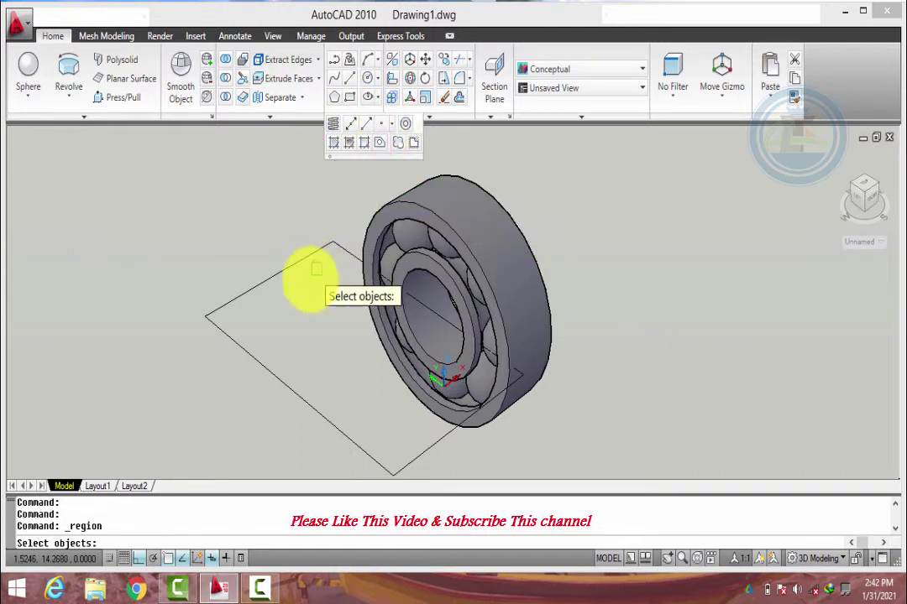
pyautogui.press('Return')
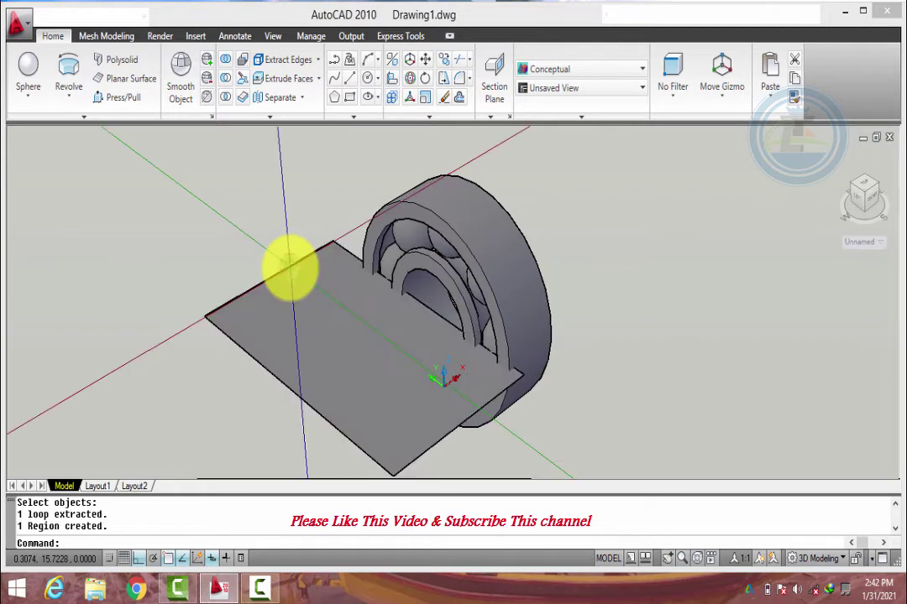
# Move the rectangular region straight along the X axis until it passes through the full width of the bearing
pyautogui.click(425, 61)
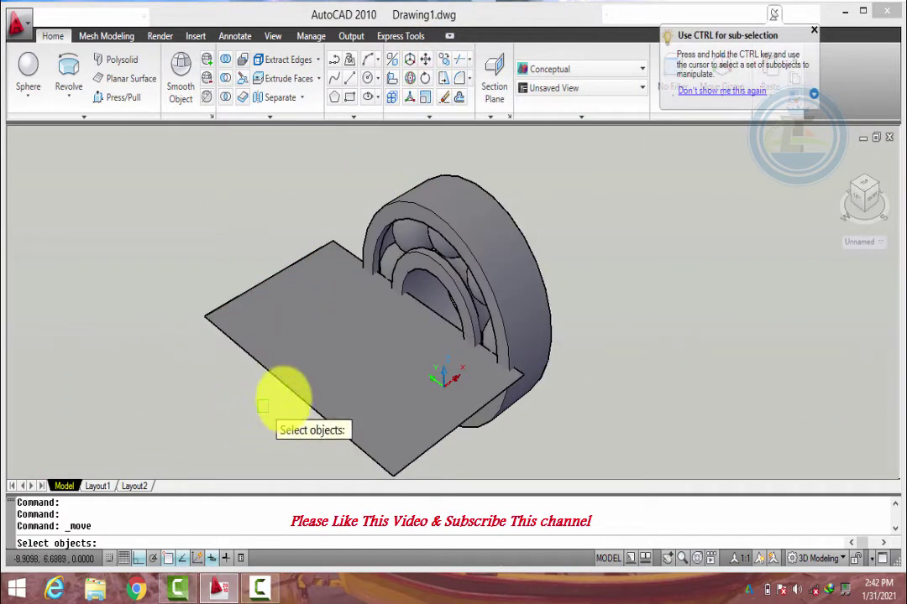
pyautogui.press('Return')
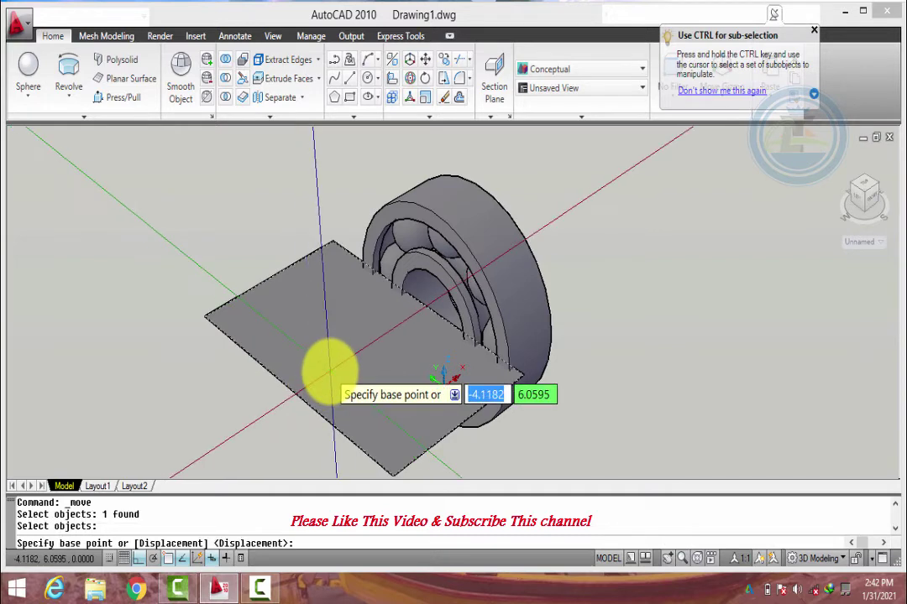
pyautogui.click(328, 374)
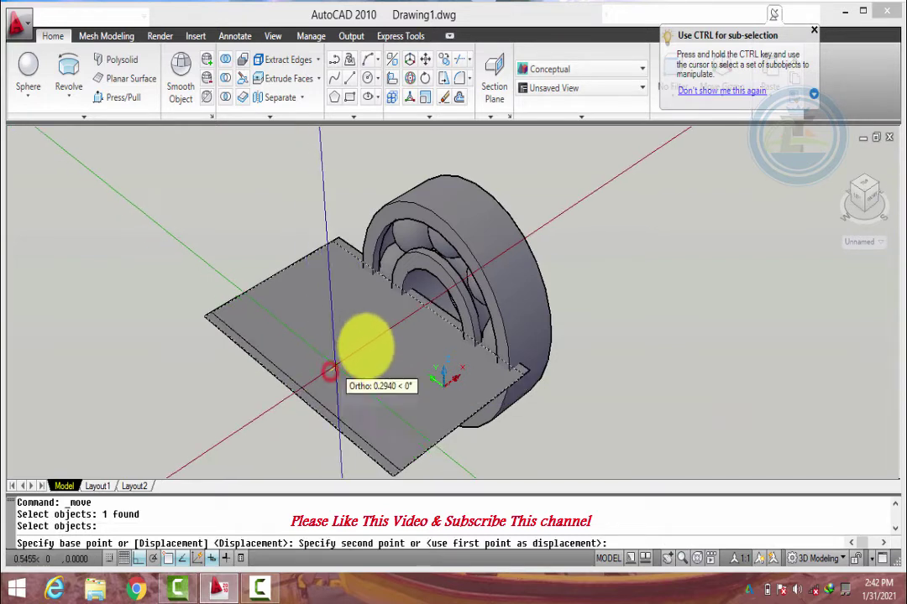
pyautogui.click(437, 304)
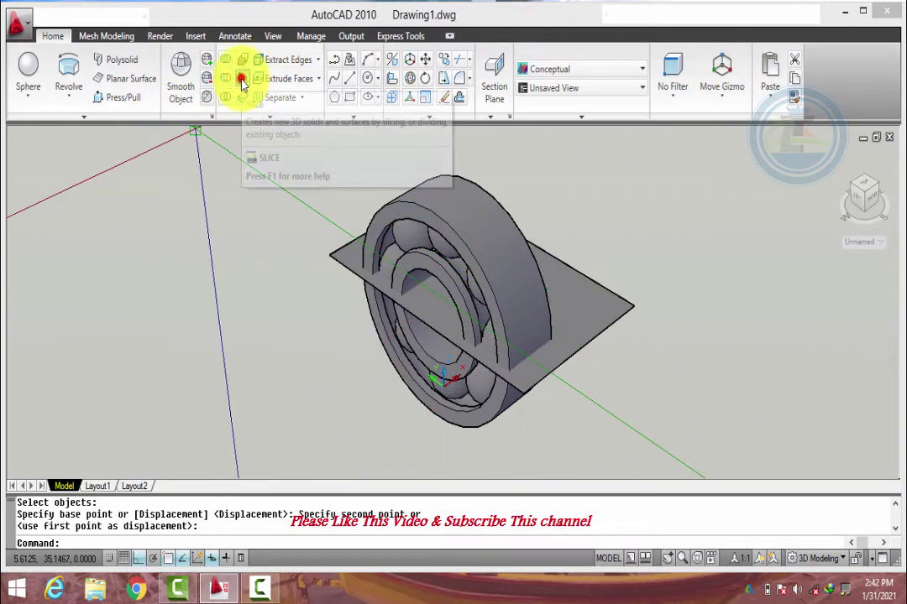
# Slice the bearing using the planar Object option with the rectangular region as cutting plane, keeping both sides
pyautogui.click(241, 82)
pyautogui.click(454, 240)
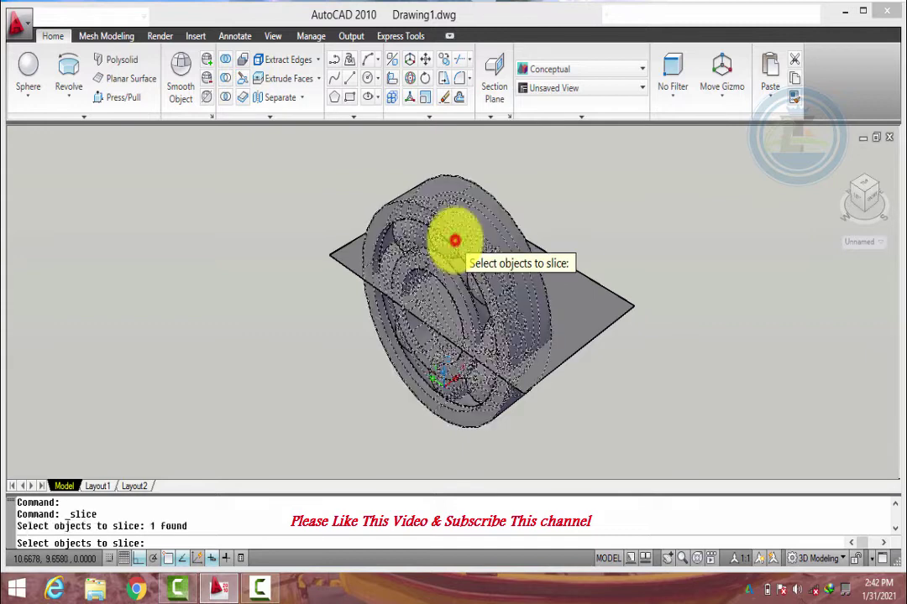
pyautogui.press('Return')
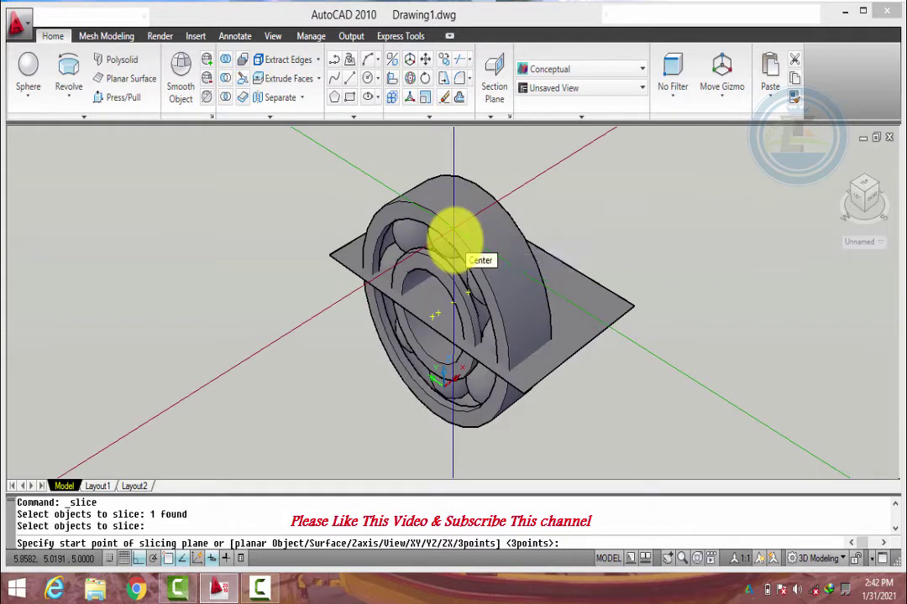
pyautogui.press('Down')
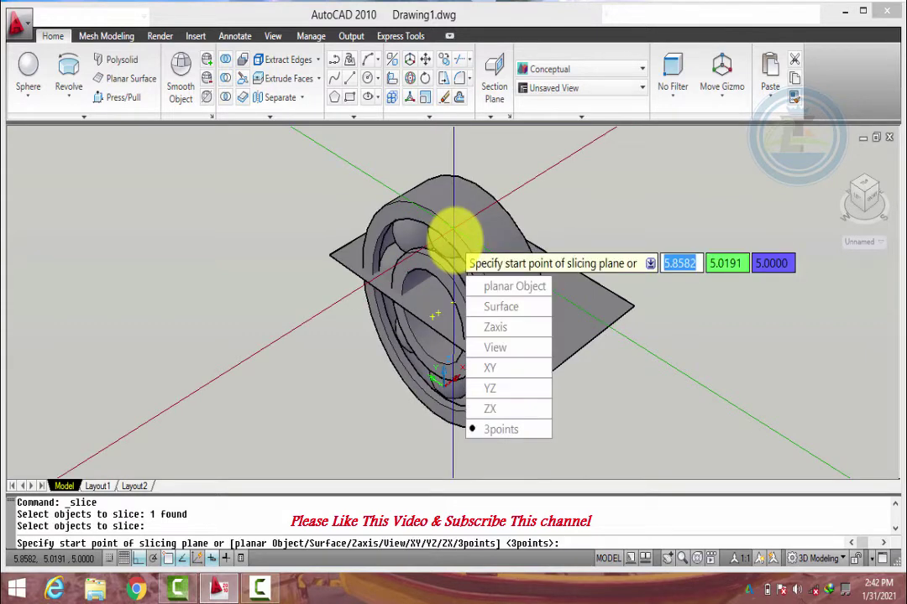
pyautogui.click(486, 286)
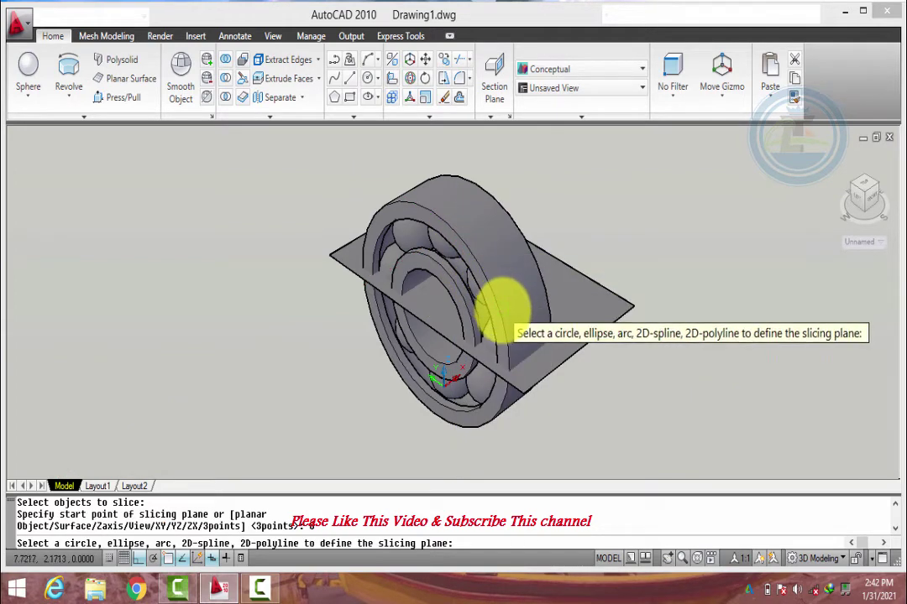
pyautogui.click(502, 312)
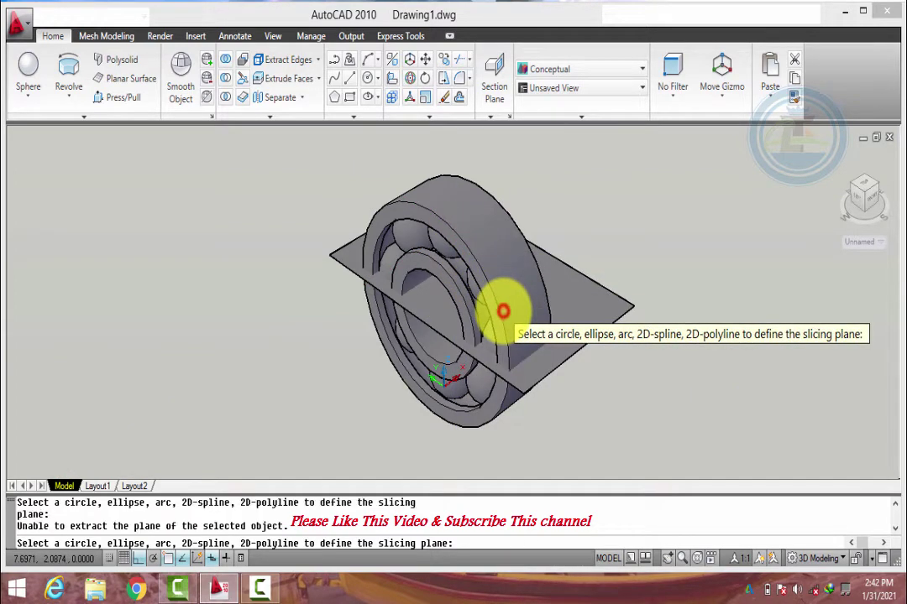
pyautogui.click(534, 374)
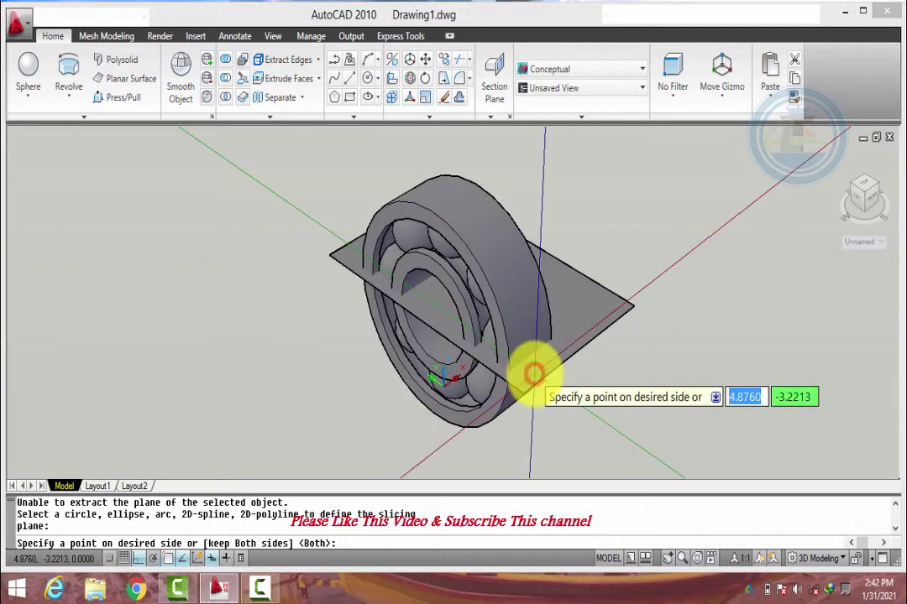
pyautogui.rightClick(534, 375)
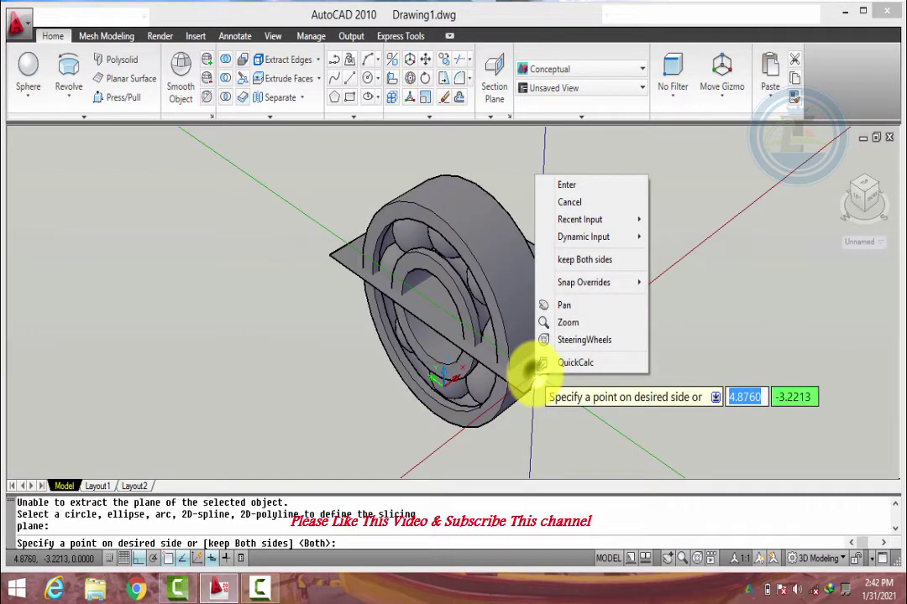
pyautogui.click(568, 186)
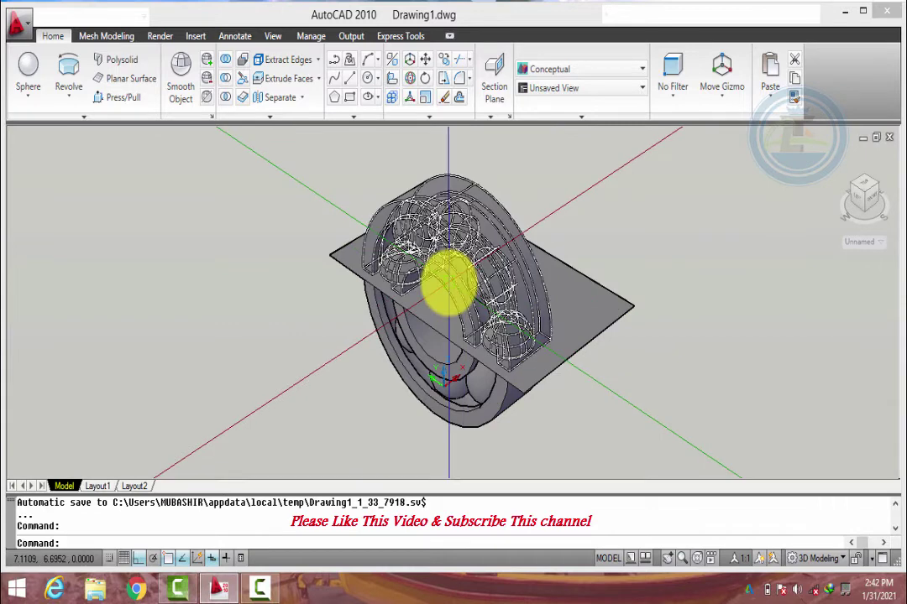
pyautogui.keyDown('shift'); pyautogui.moveTo(445, 282); pyautogui.dragTo(541, 367, button='middle'); pyautogui.keyUp('shift')
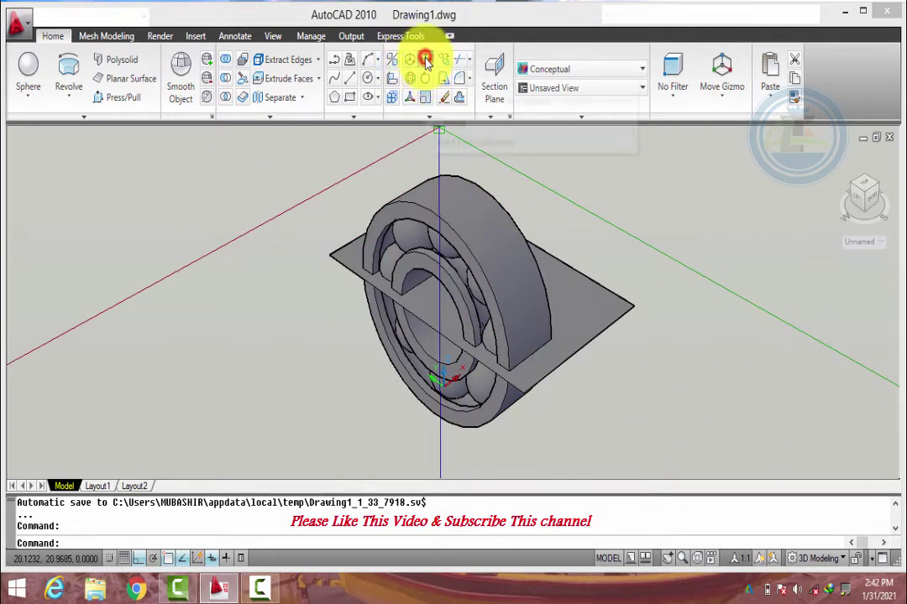
# Move the rectangular region along the X axis until it is clear of the sliced bearing
pyautogui.click(425, 60)
pyautogui.press('Return')
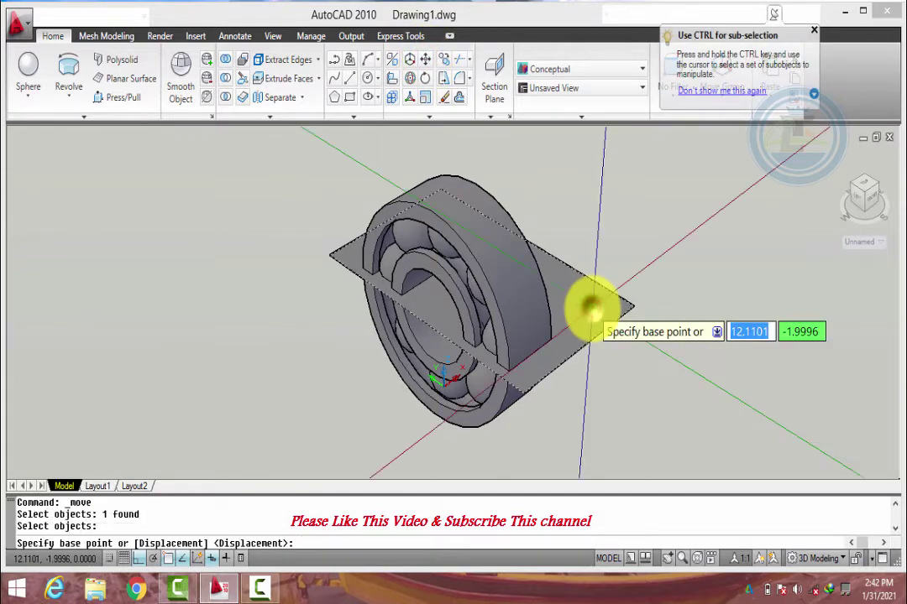
pyautogui.click(592, 309)
pyautogui.click(696, 224)
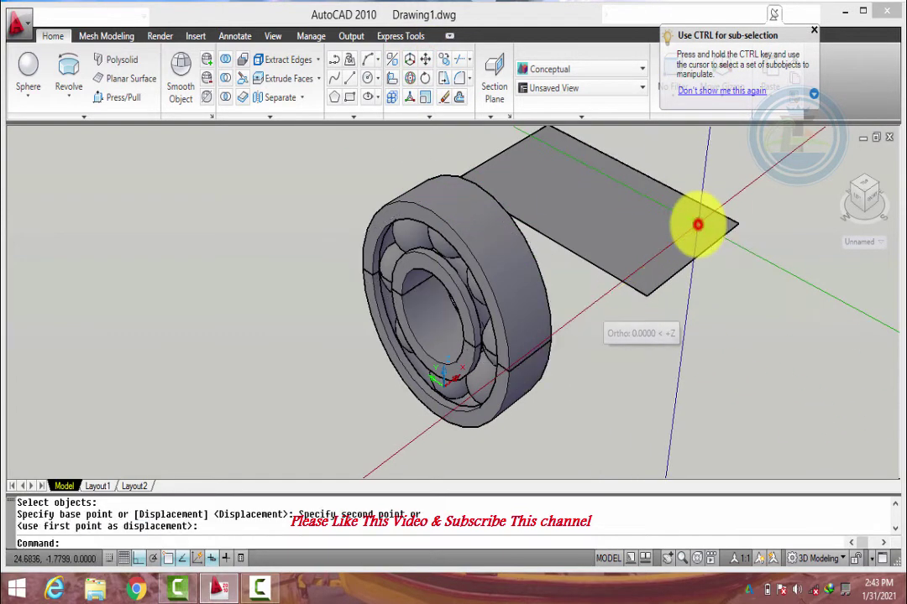
# Move the upper half of the bearing about 13.3 units in the negative X direction, away from the lower half
pyautogui.rightClick(607, 263)
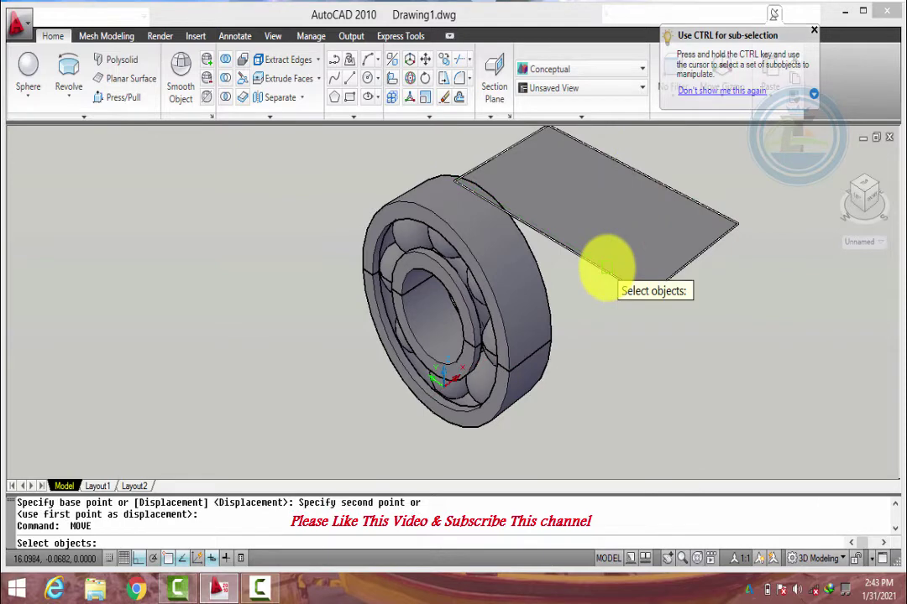
pyautogui.click(516, 280)
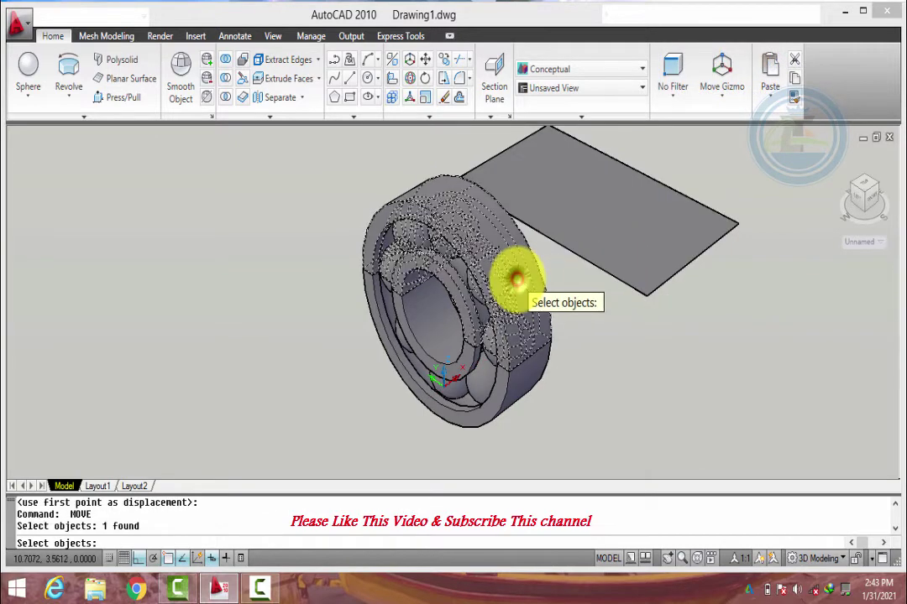
pyautogui.rightClick(516, 278)
pyautogui.click(514, 277)
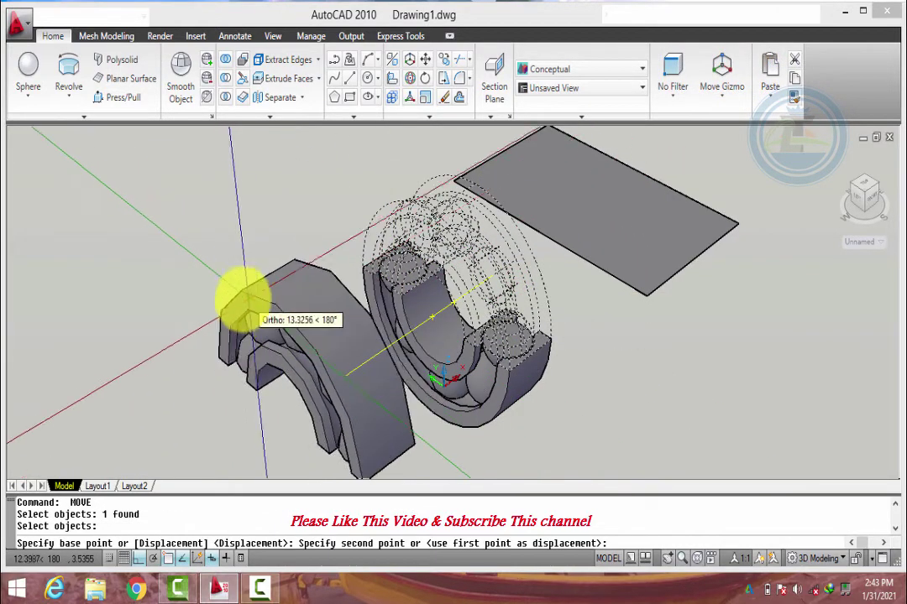
pyautogui.click(242, 299)
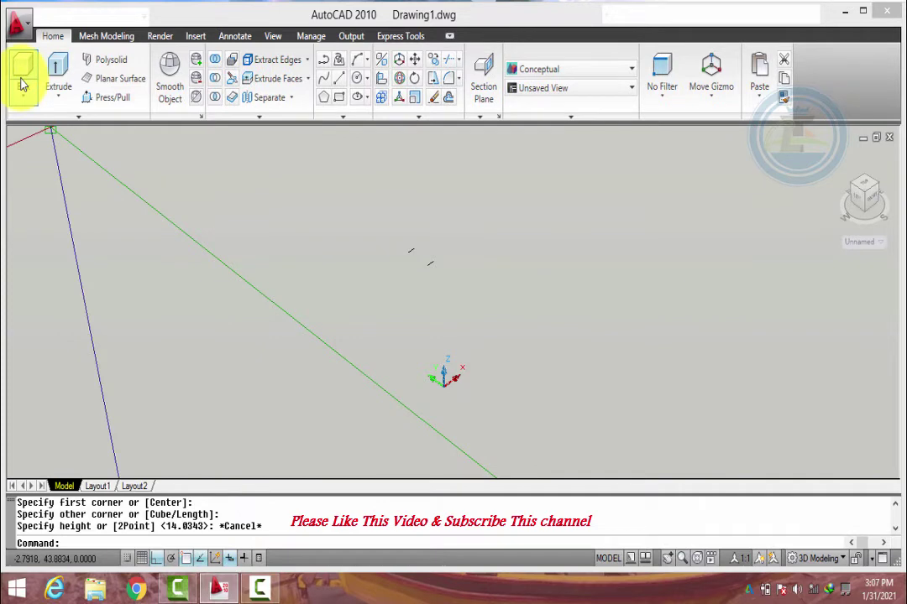
# Create a long rectangular box on the XY plane with a height of about 5.59 units
pyautogui.click(23, 84)
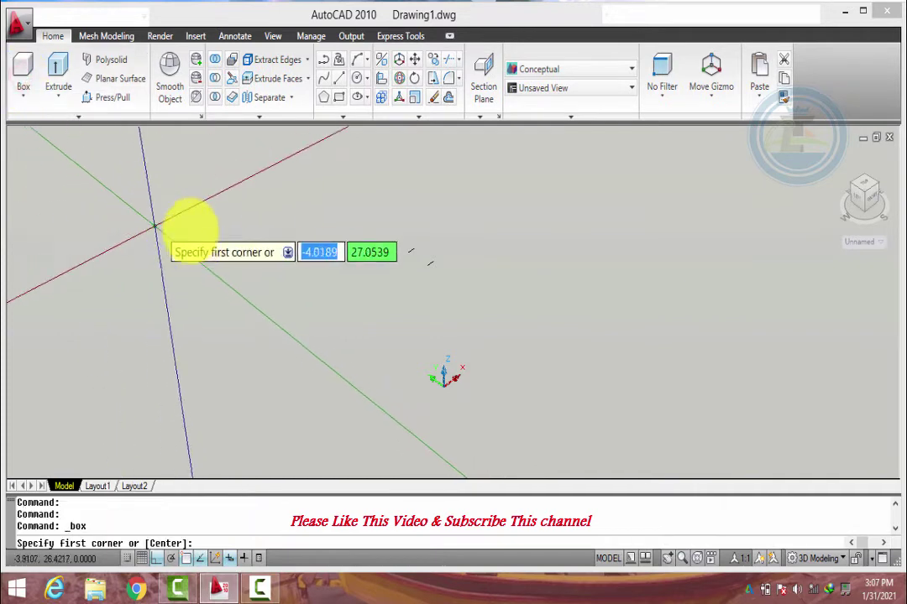
pyautogui.click(237, 241)
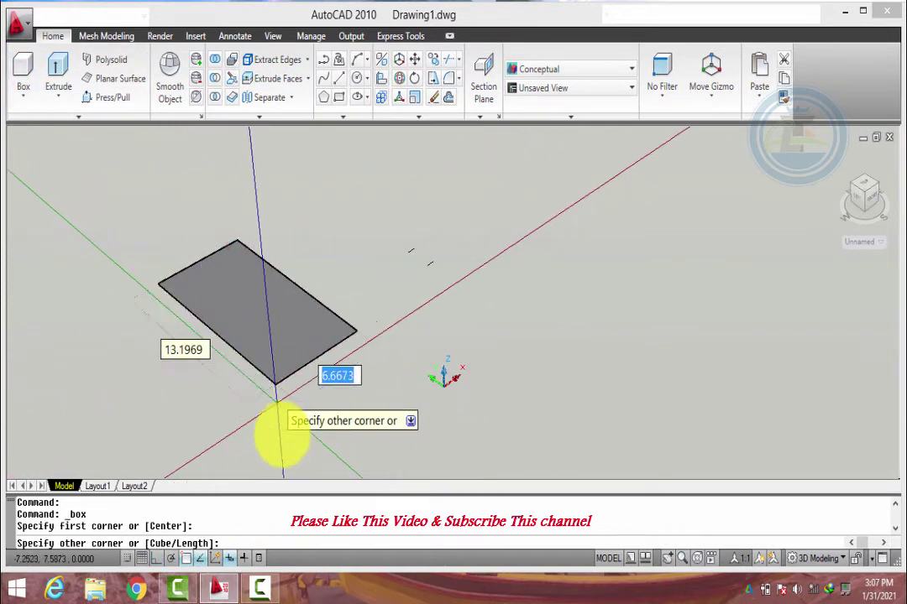
pyautogui.click(305, 475)
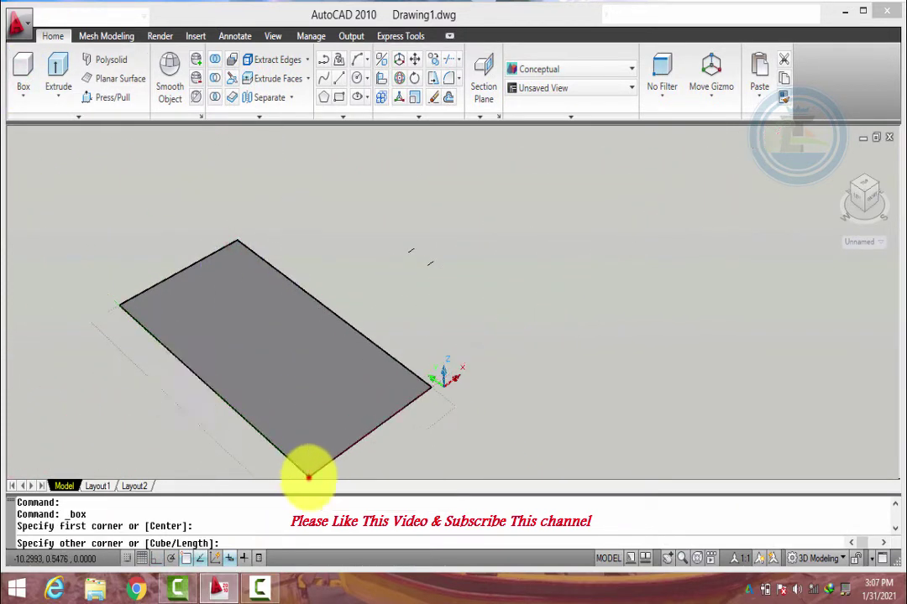
pyautogui.click(315, 382)
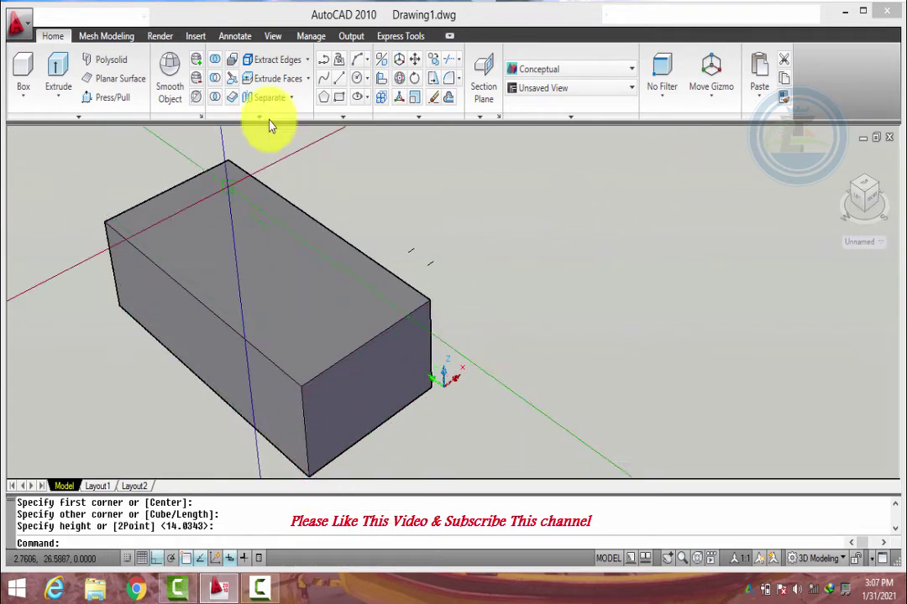
# Draw a line along X from the midpoint of the box's front vertical edge past its far side, and extrude it upward into a surface taller than the box
pyautogui.click(340, 80)
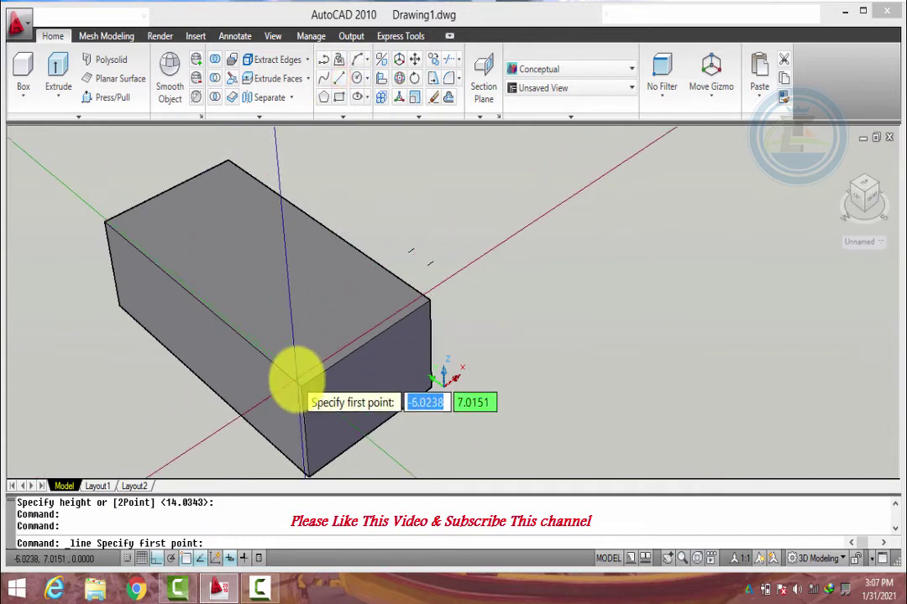
pyautogui.click(306, 429)
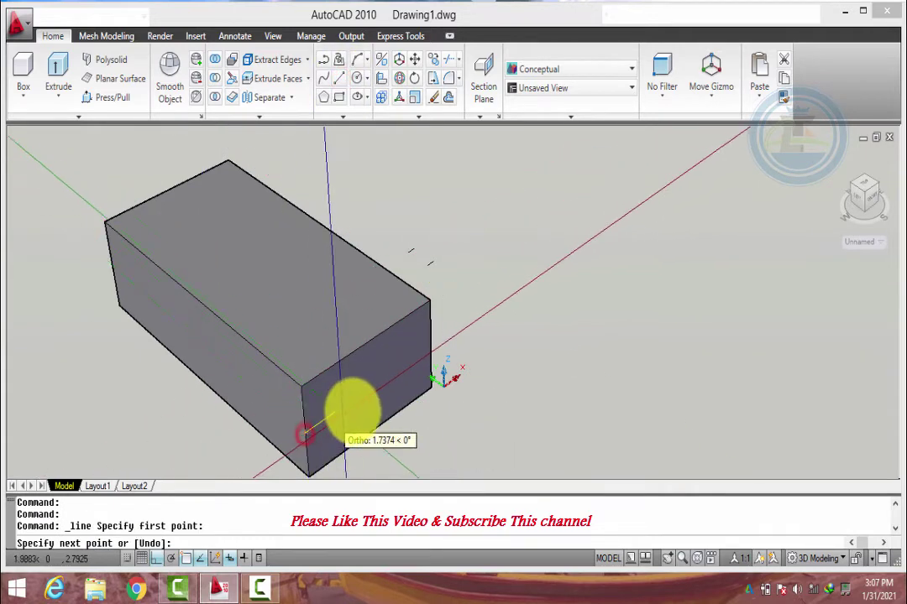
pyautogui.click(452, 343)
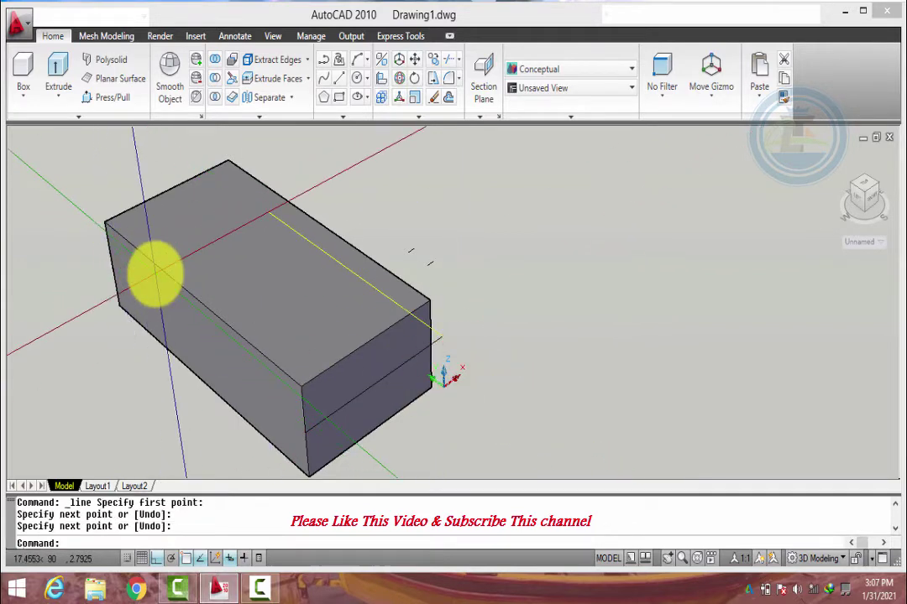
pyautogui.click(55, 74)
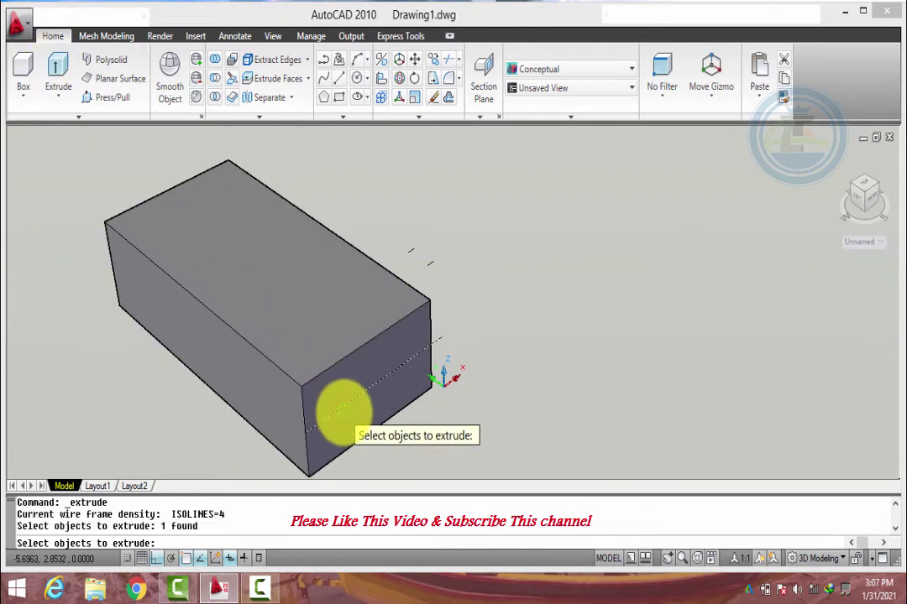
pyautogui.press('Return')
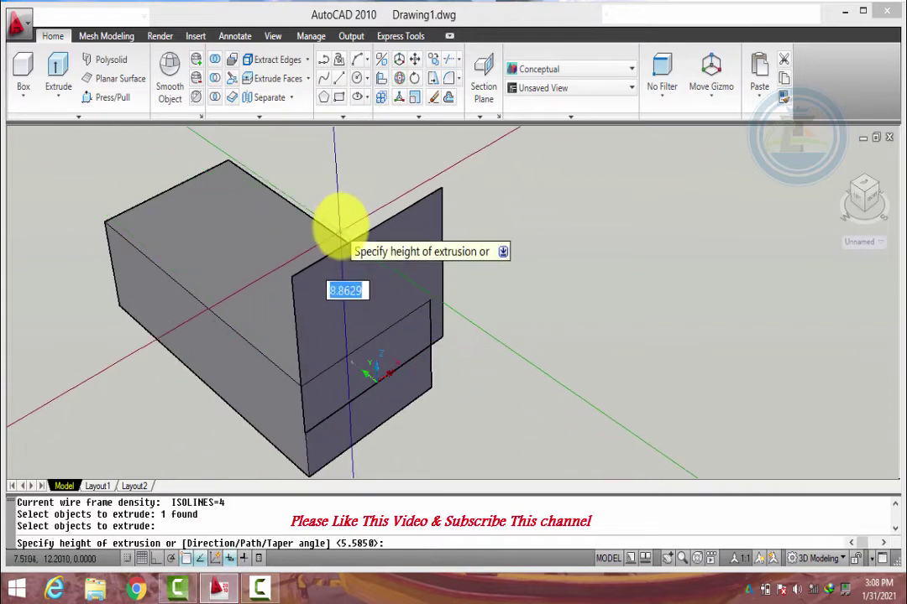
pyautogui.click(285, 137)
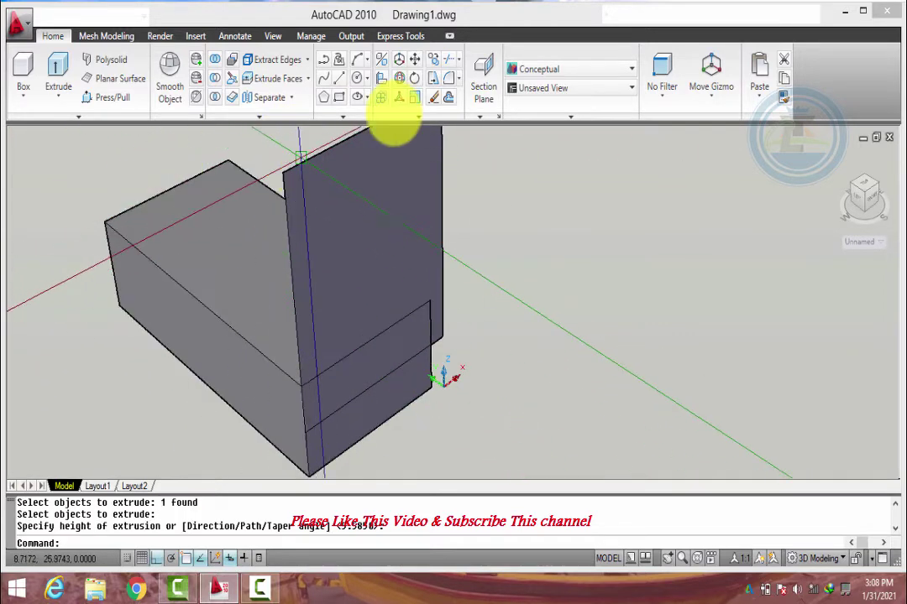
# Move the extruded surface straight down so that it extends above and below the box's front face
pyautogui.click(415, 60)
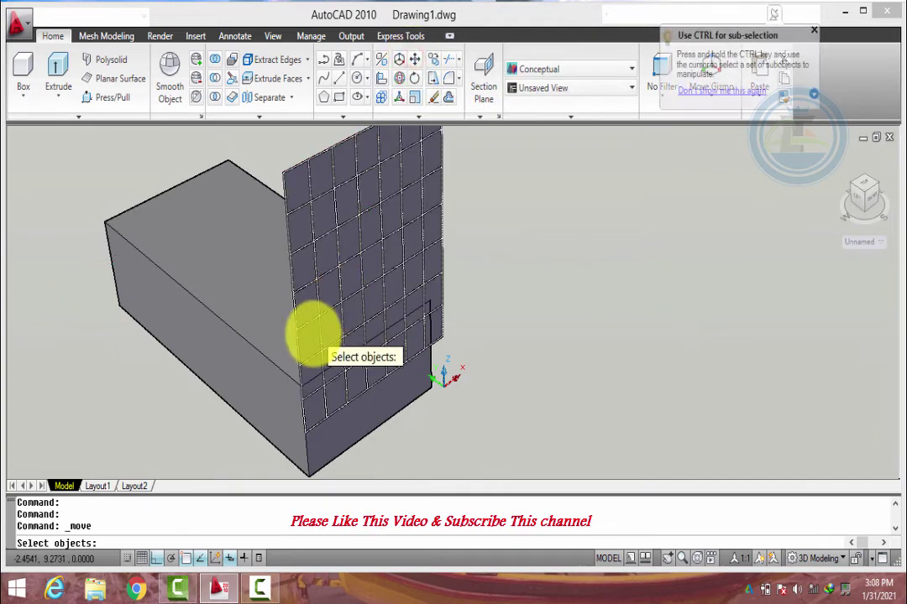
pyautogui.click(296, 323)
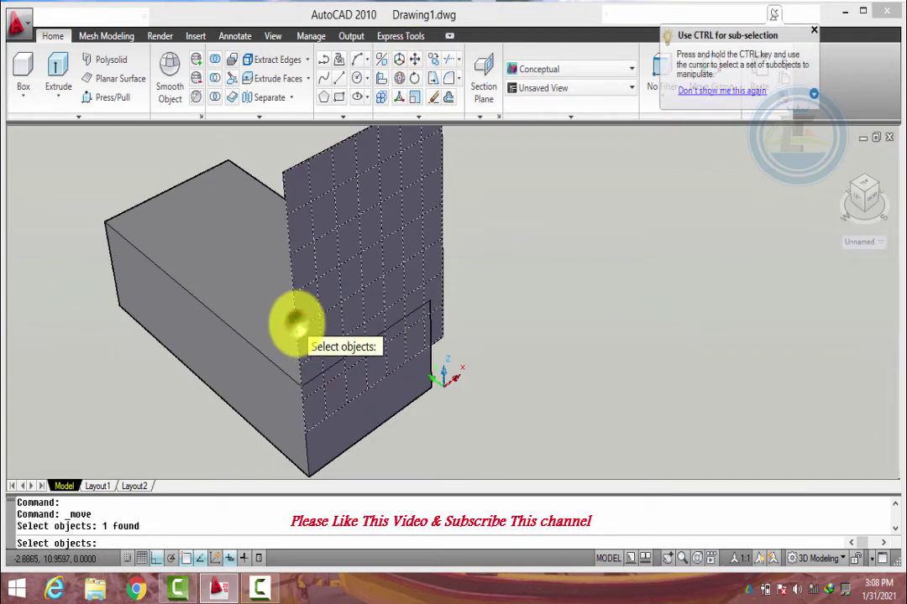
pyautogui.press('Return')
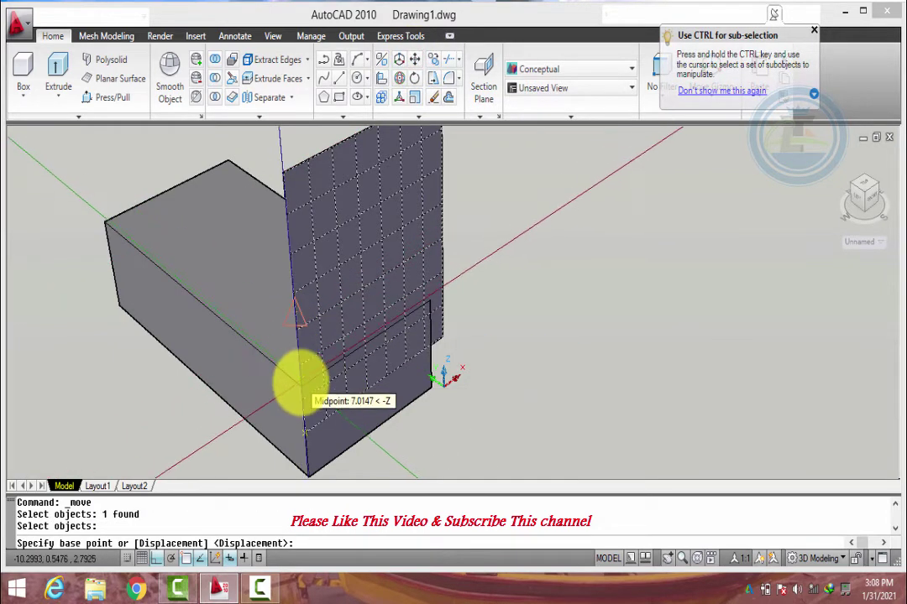
pyautogui.click(299, 380)
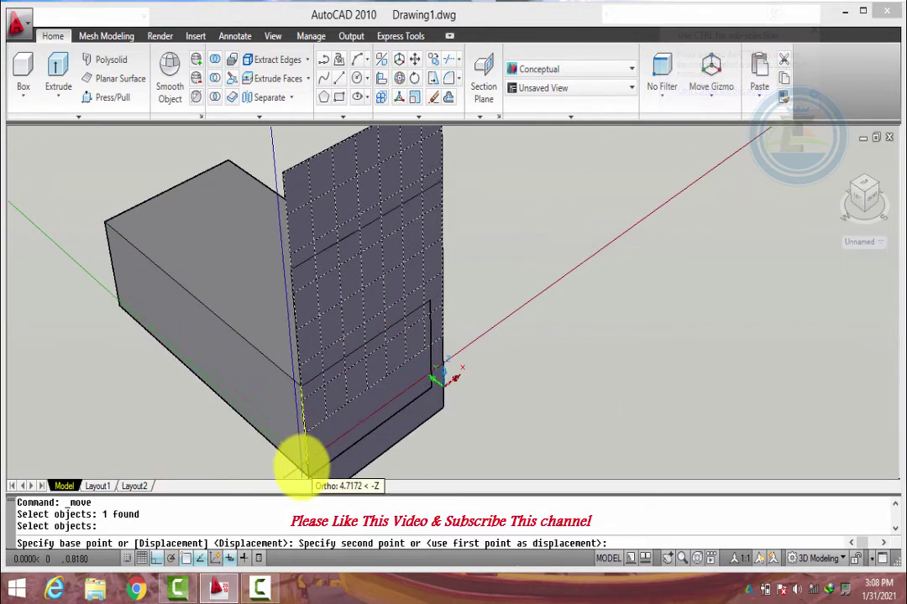
pyautogui.click(299, 467)
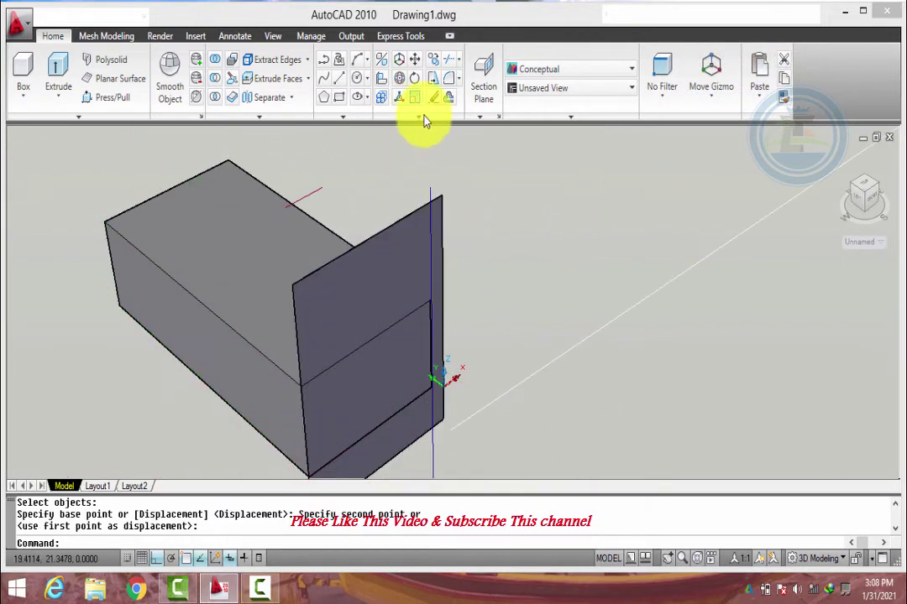
# Move the surface along the Y axis into the box until it cuts across near the middle of its length
pyautogui.click(416, 62)
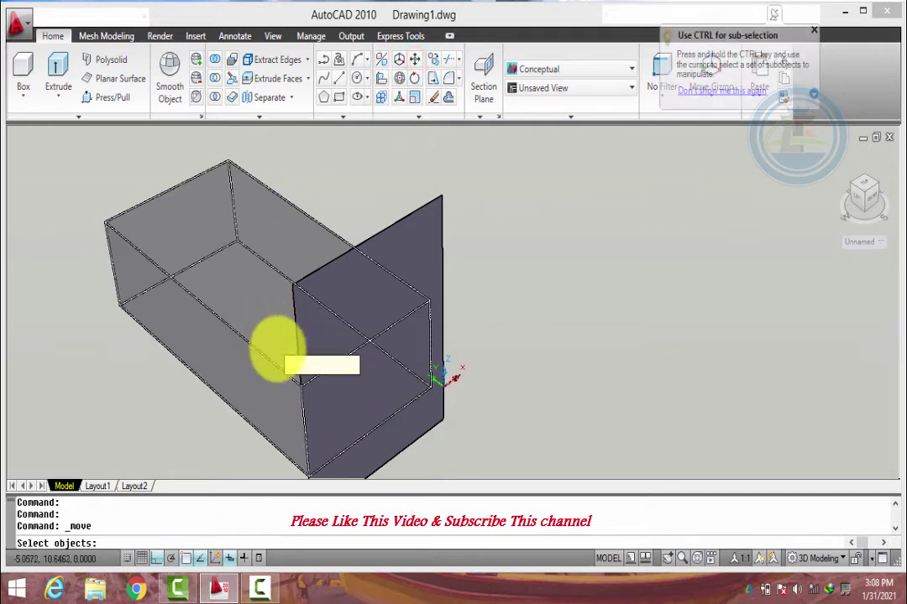
pyautogui.click(298, 336)
pyautogui.press('Return')
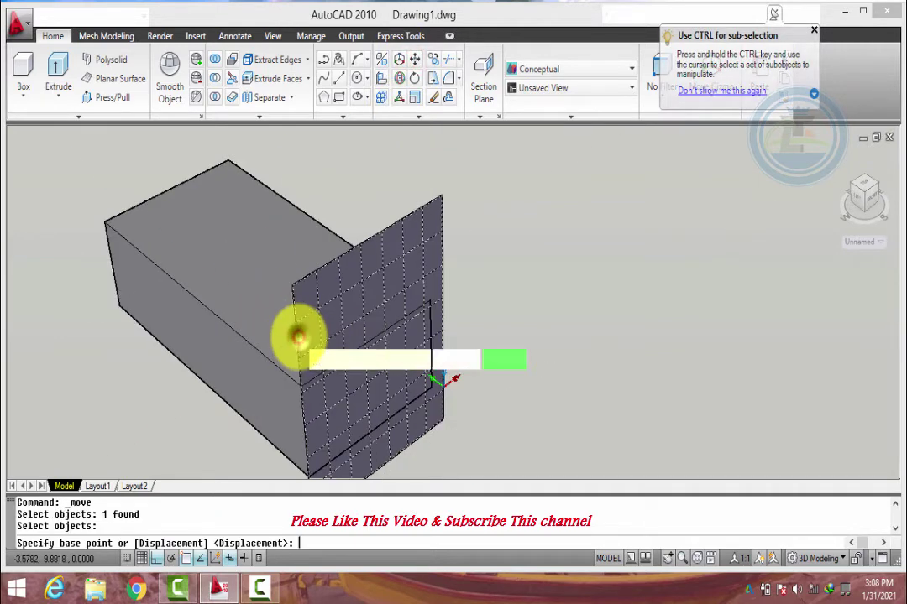
pyautogui.click(301, 382)
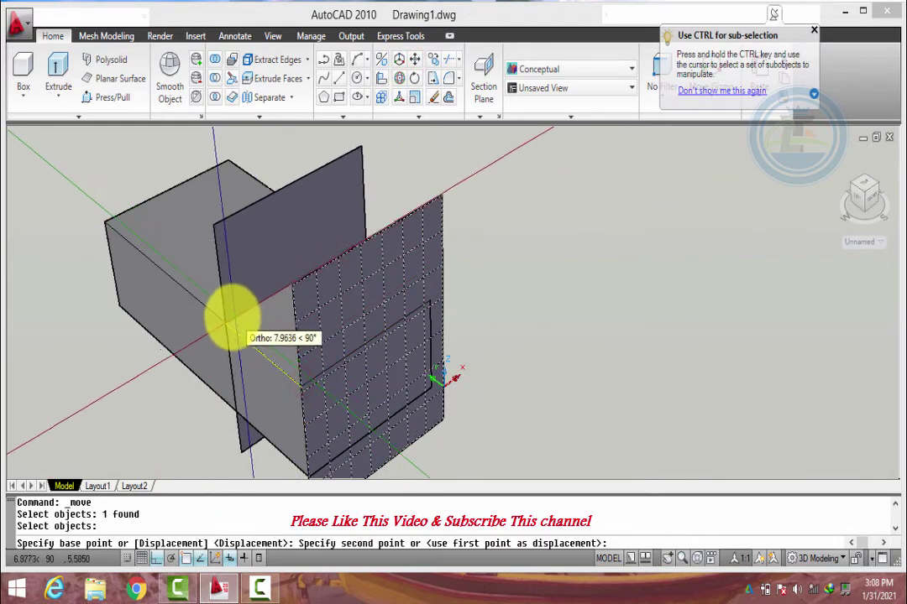
pyautogui.click(209, 304)
# Slice the box with the Surface option, using the extruded surface as the cutting object and keeping both sides
pyautogui.click(230, 57)
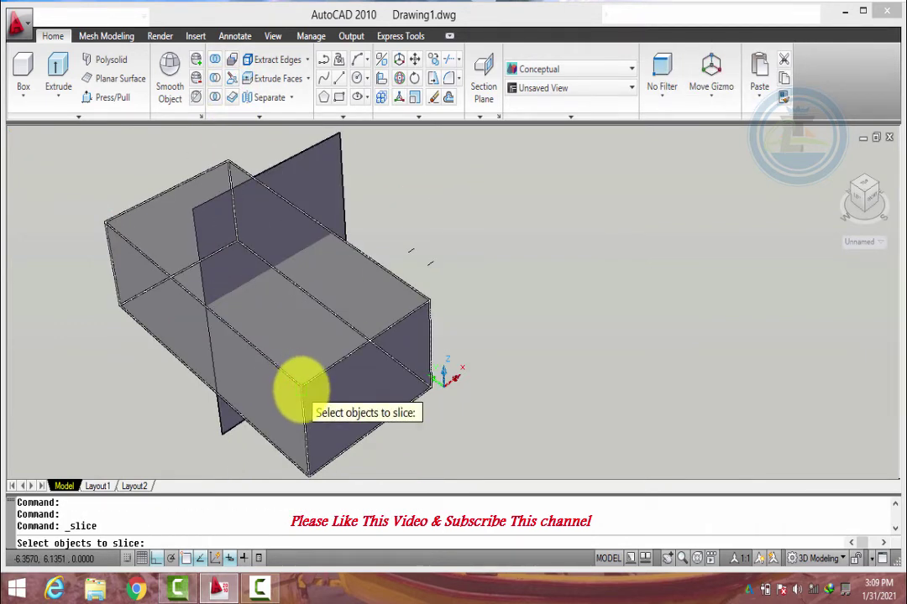
pyautogui.click(301, 388)
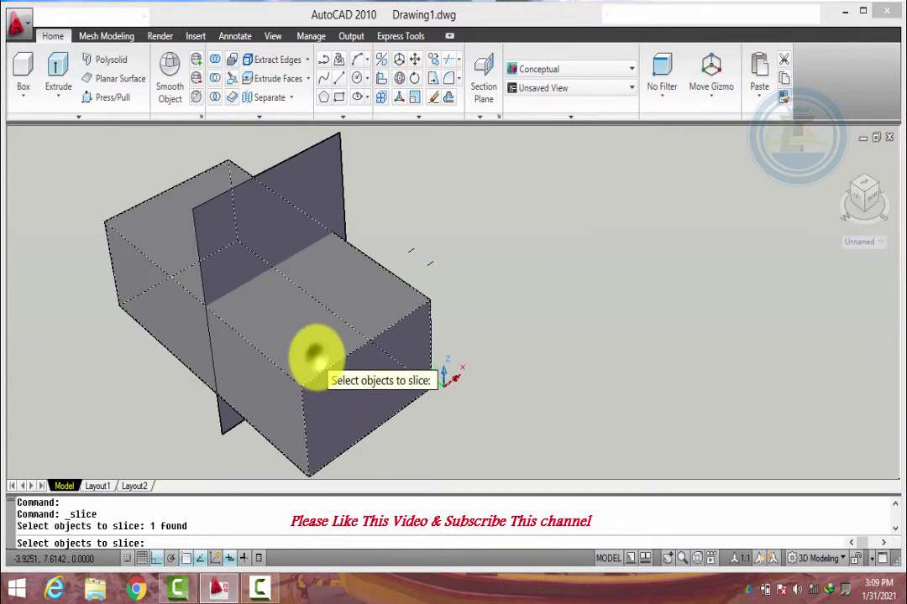
pyautogui.press('Return')
pyautogui.press('Down')
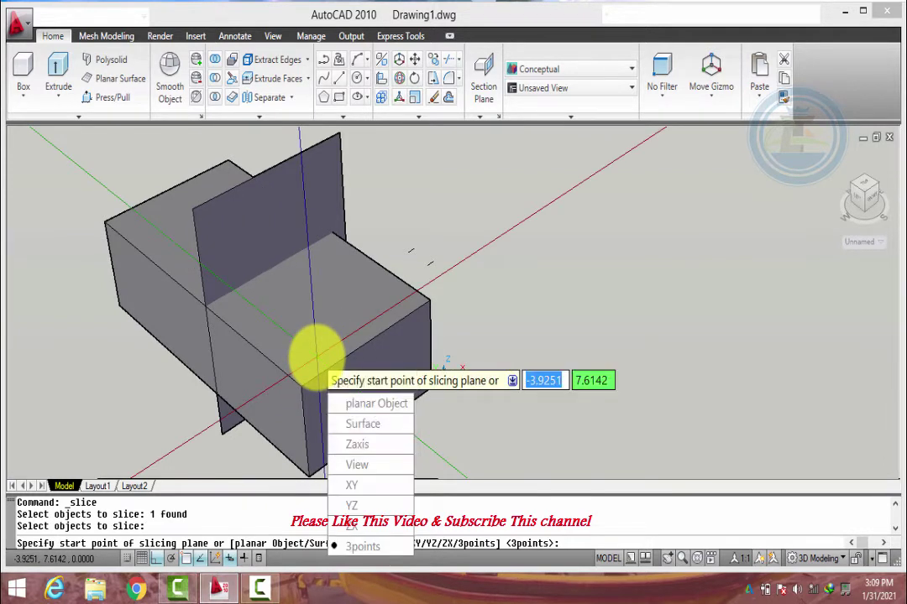
pyautogui.click(346, 424)
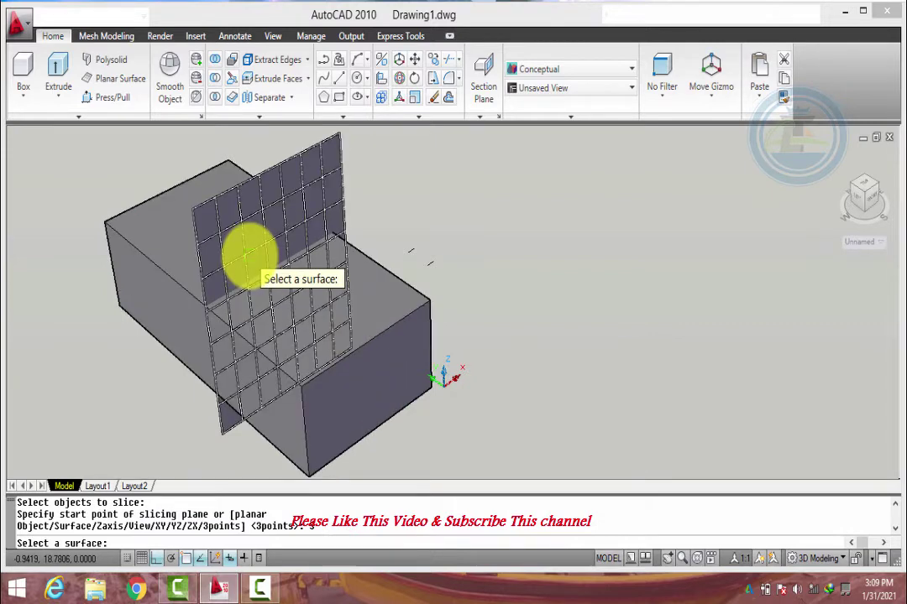
pyautogui.click(248, 255)
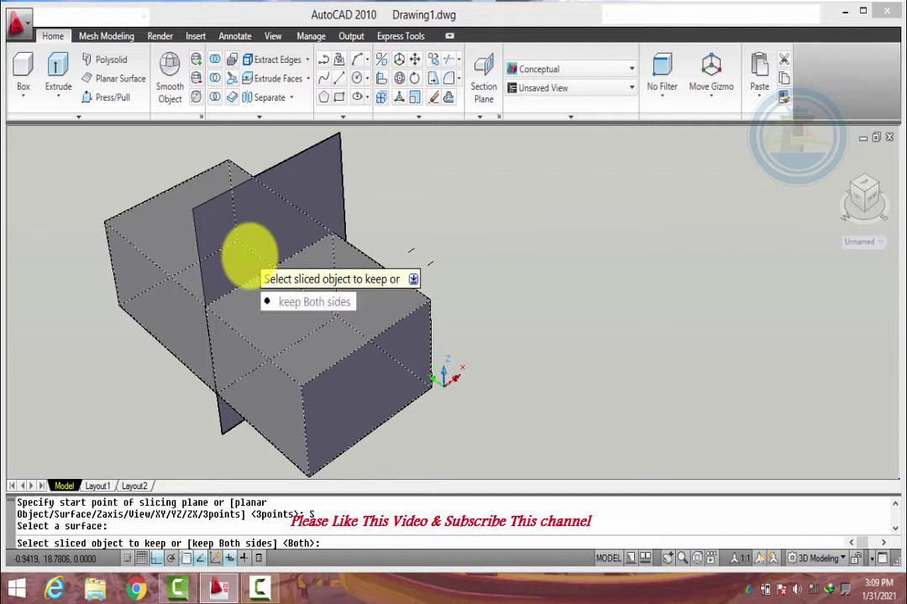
pyautogui.click(288, 309)
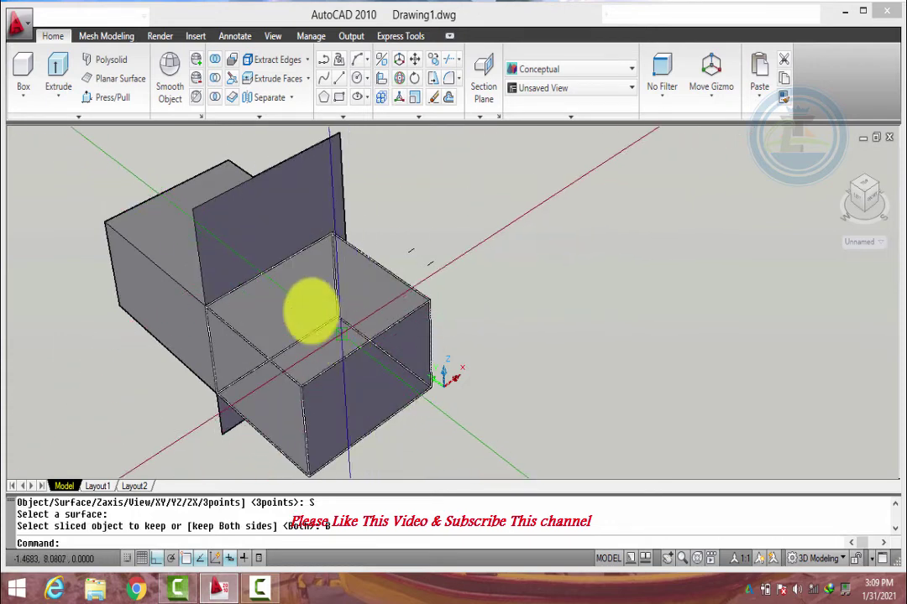
# Move the front piece of the sliced box away from the rear piece and the cutting surface
pyautogui.click(419, 61)
pyautogui.click(348, 313)
pyautogui.rightClick(350, 313)
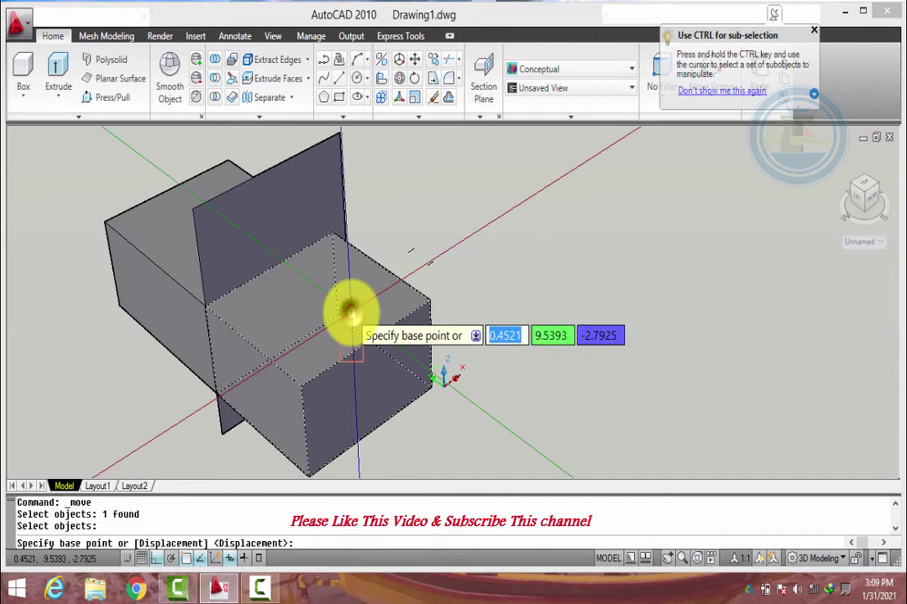
pyautogui.click(351, 312)
pyautogui.click(579, 286)
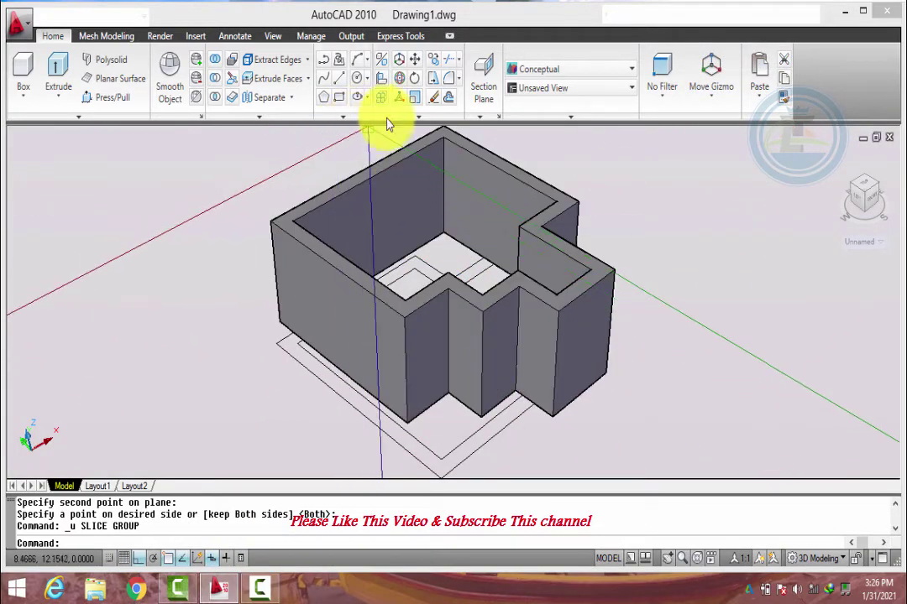
# Slice the walls with the Zaxis option through the front vertical edge's midpoint, with the normal along the Y axis, keeping both sides
pyautogui.click(234, 79)
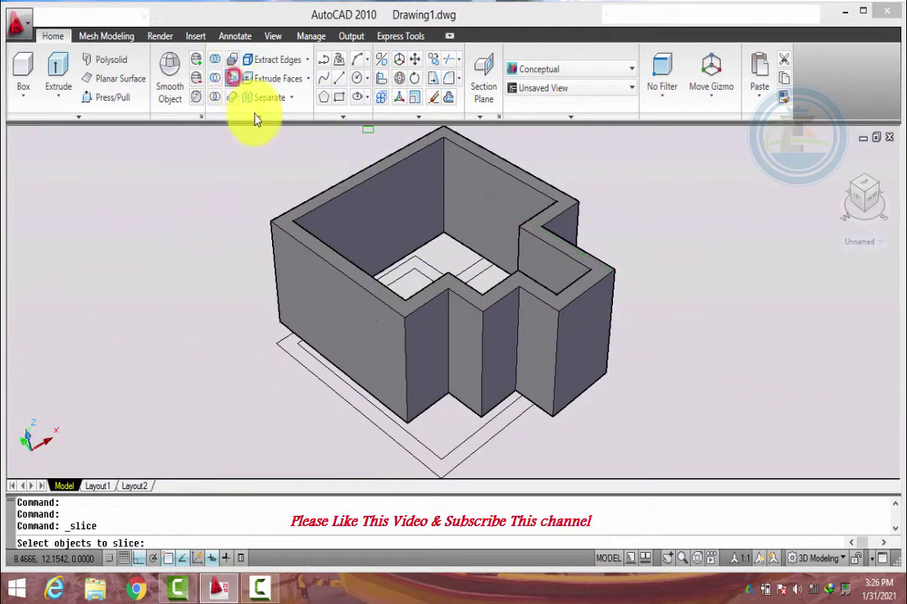
pyautogui.click(377, 302)
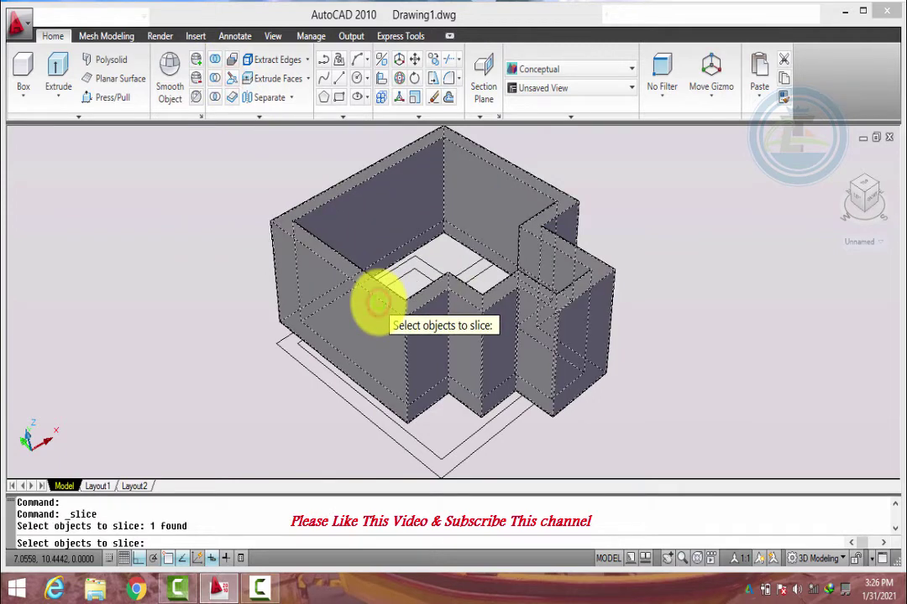
pyautogui.press('Return')
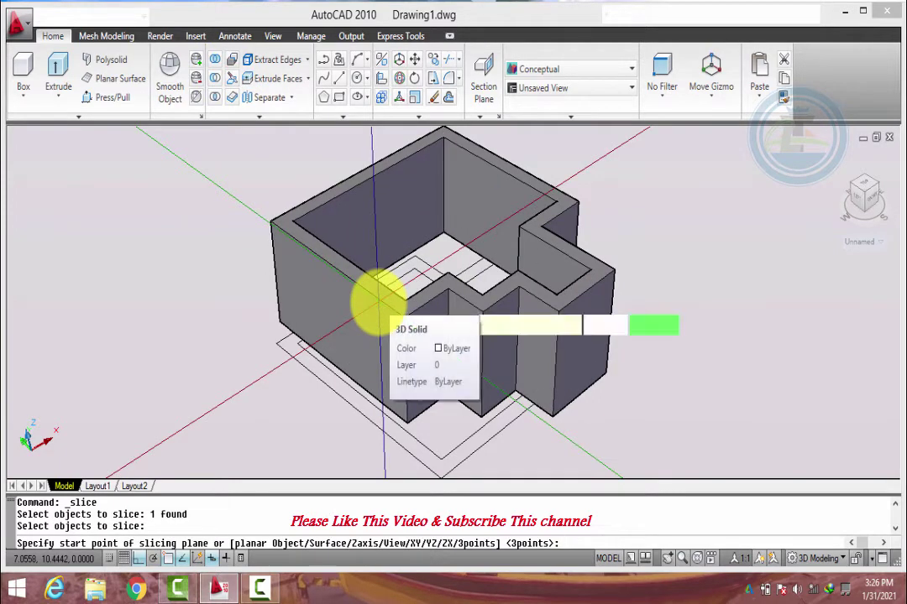
pyautogui.press('Down')
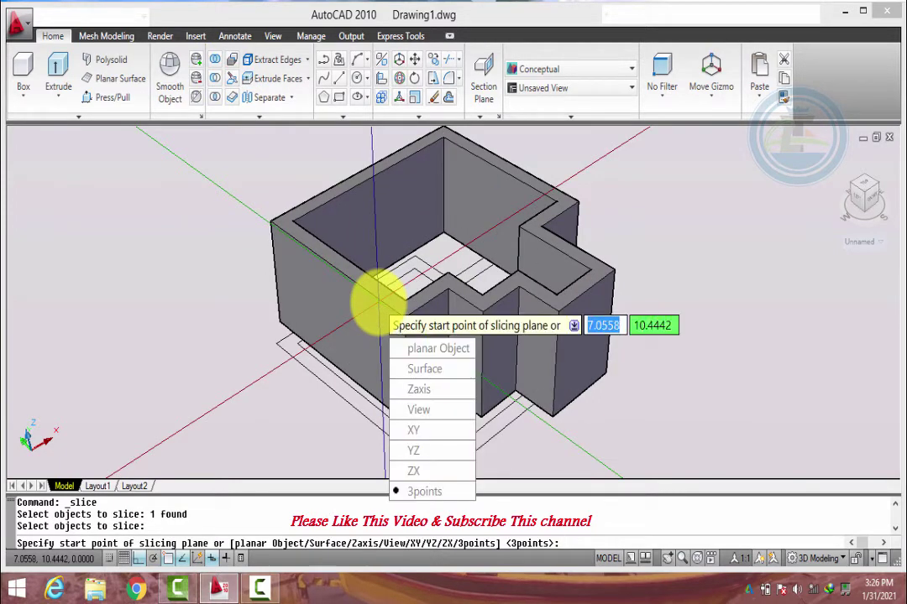
pyautogui.click(418, 391)
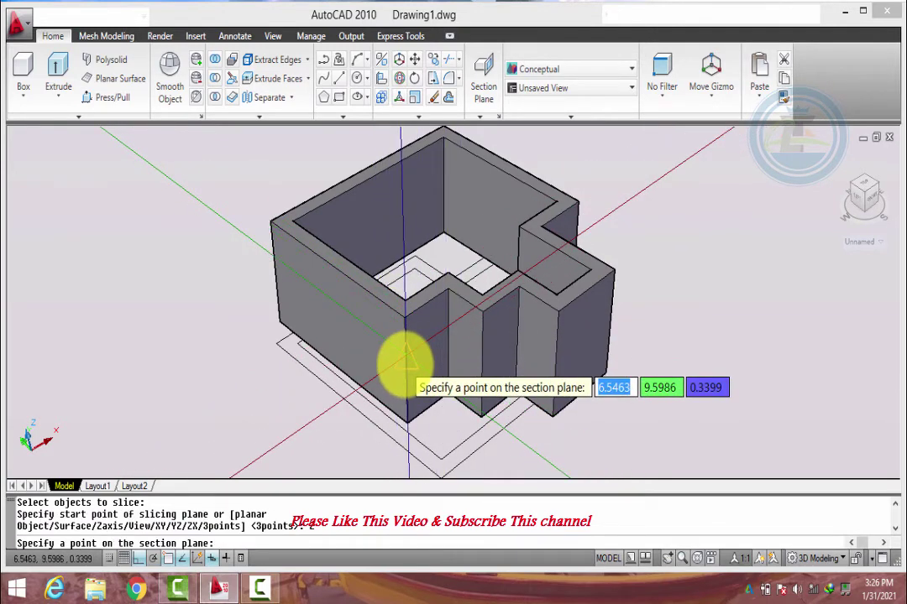
pyautogui.click(407, 359)
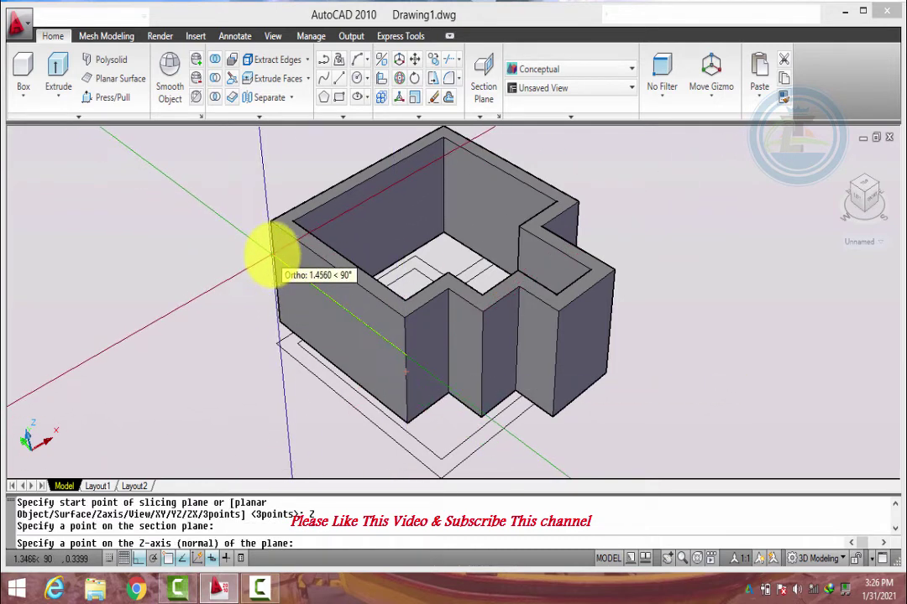
pyautogui.click(272, 252)
pyautogui.rightClick(272, 252)
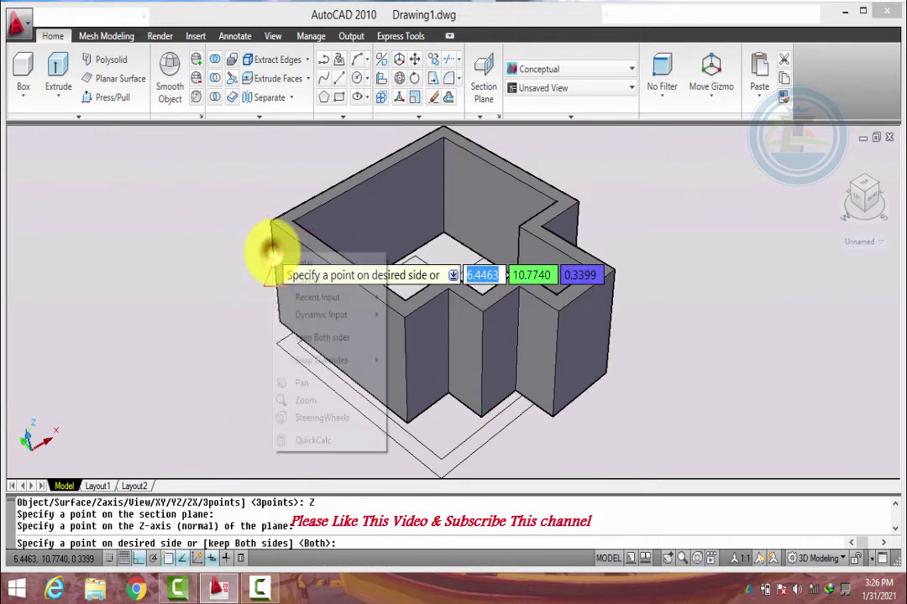
pyautogui.click(285, 262)
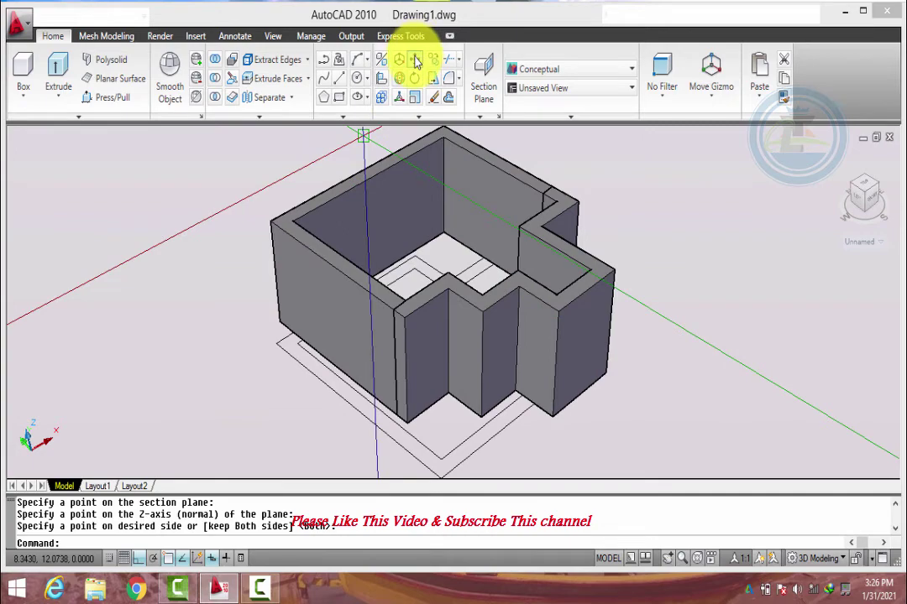
# Move the stepped front section of the sliced walls along the Y axis, away from the rear section
pyautogui.click(415, 61)
pyautogui.click(508, 281)
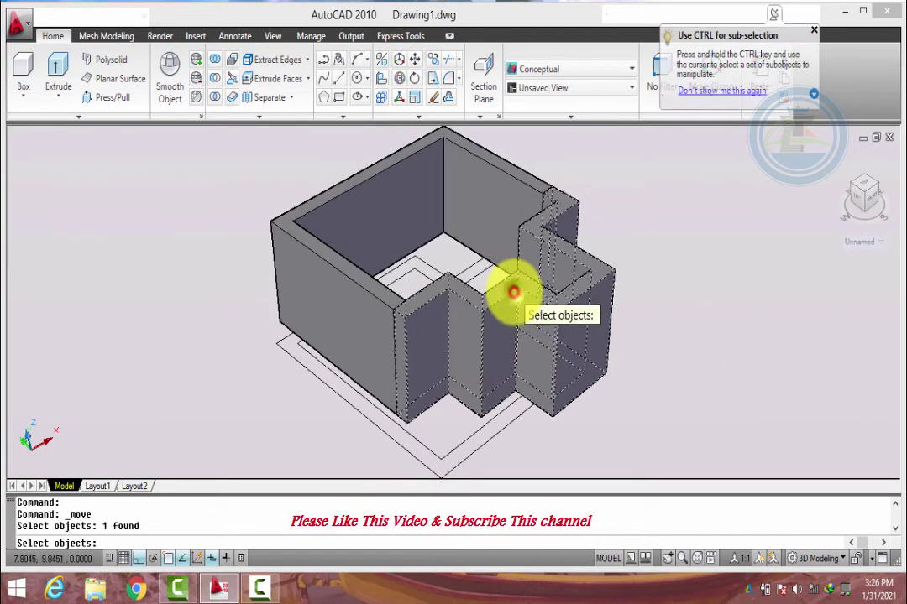
pyautogui.press('Return')
pyautogui.click(510, 291)
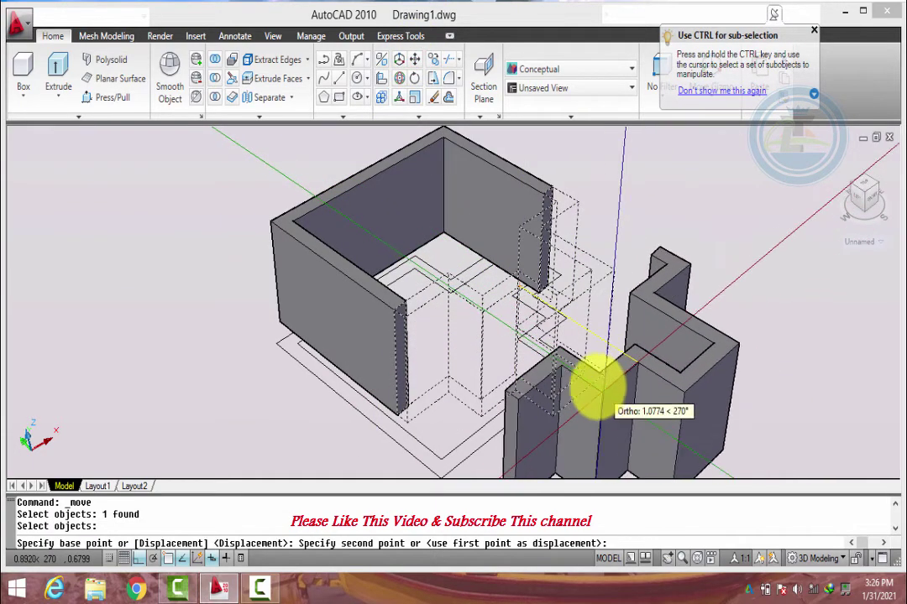
pyautogui.click(585, 382)
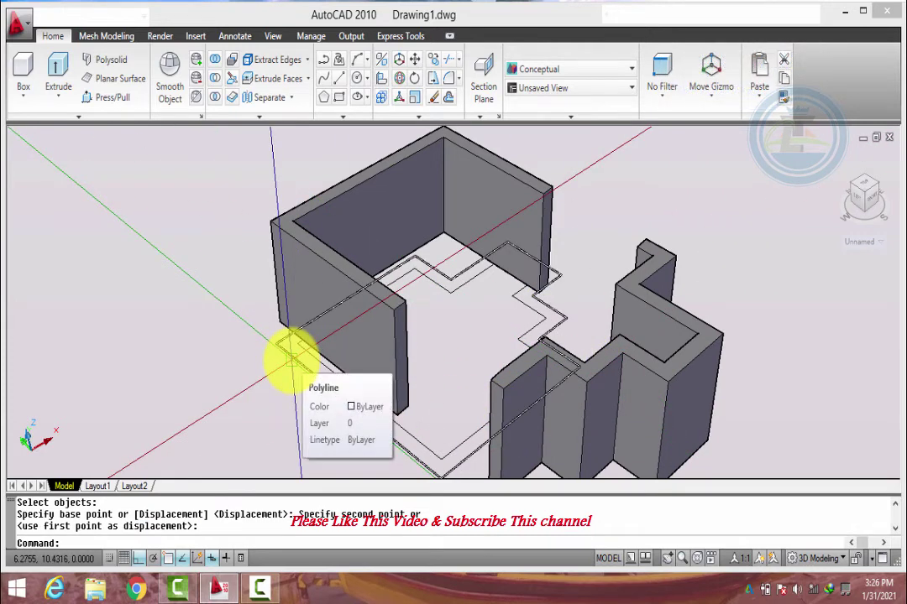
# Undo the move of the front wall section and the Zaxis slice to restore the walls as one solid
pyautogui.press('Escape')
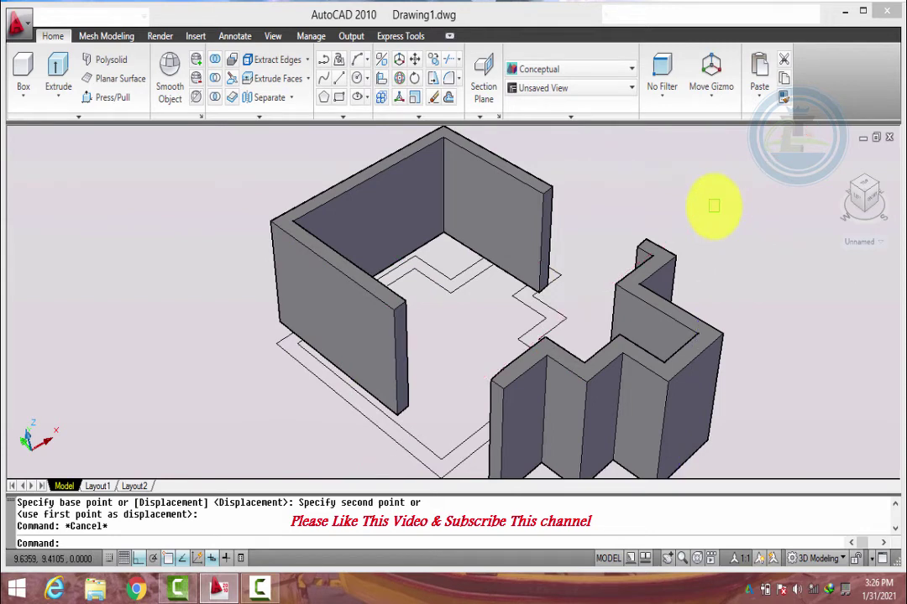
pyautogui.hotkey('ctrl', 'z')
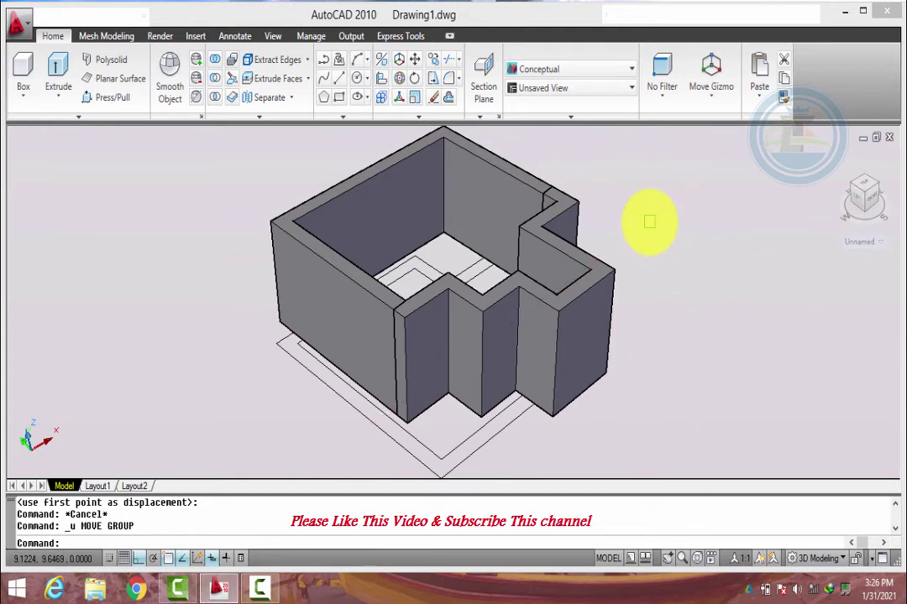
pyautogui.hotkey('ctrl', 'z')
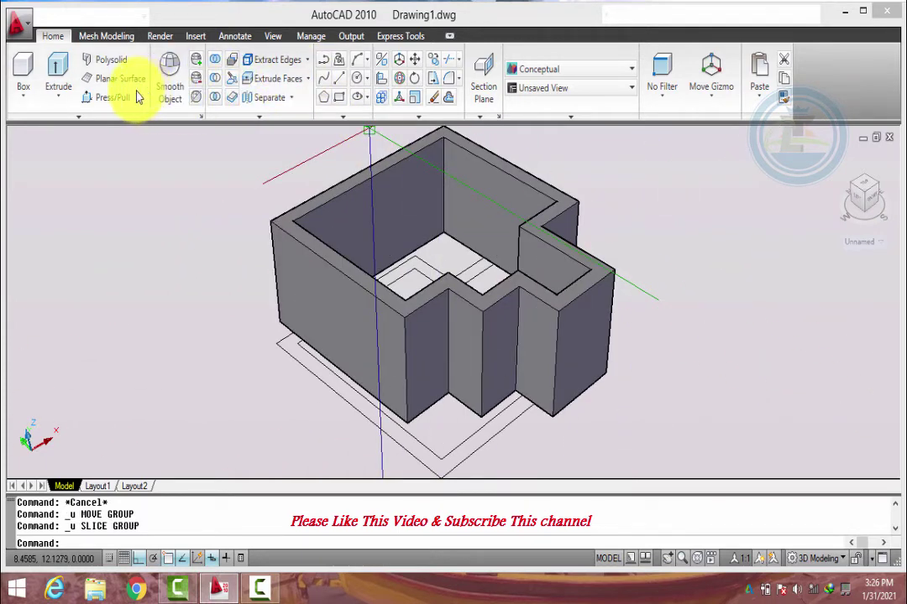
# Slice the walls with the View option through the midpoint of the front vertical edge, keeping both sides
pyautogui.click(231, 80)
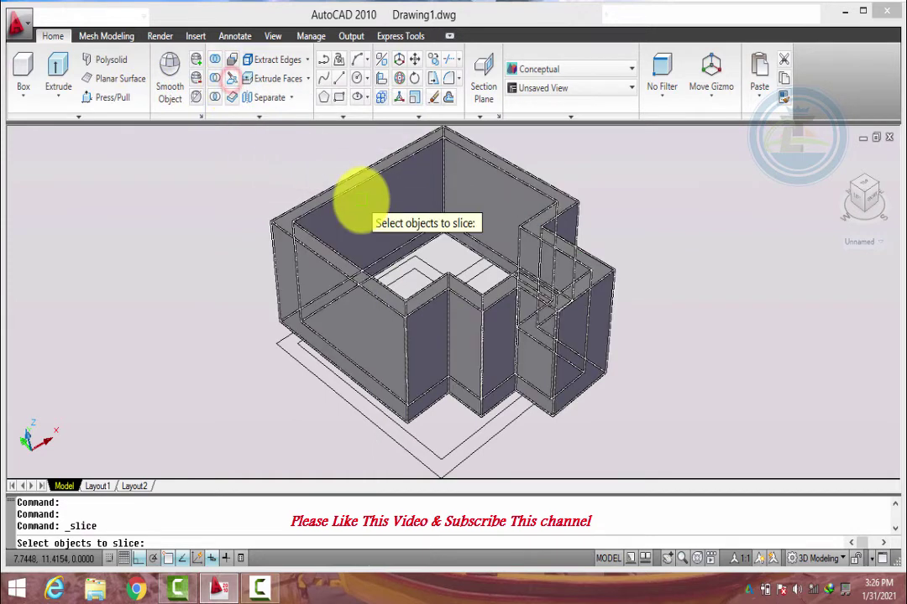
pyautogui.click(404, 334)
pyautogui.press('Return')
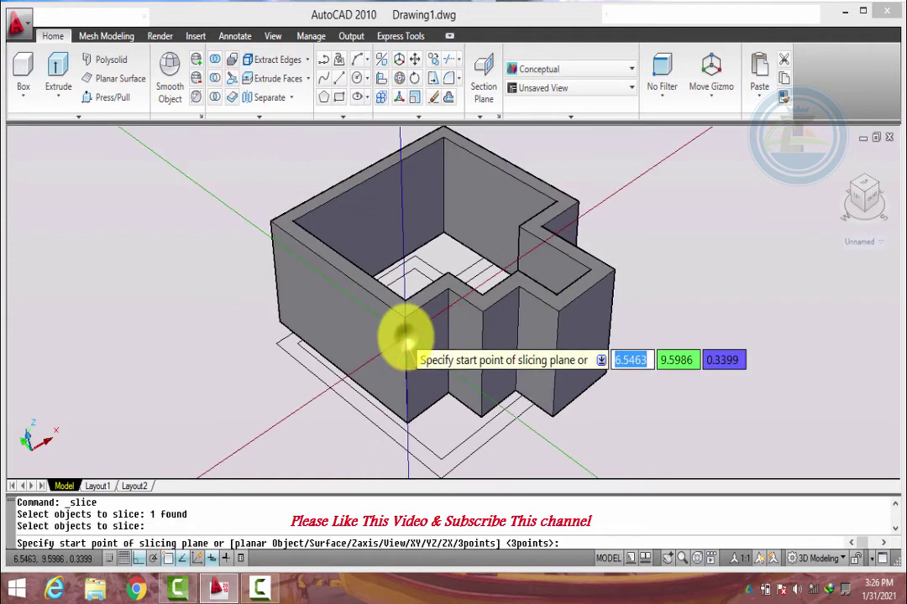
pyautogui.press('Down')
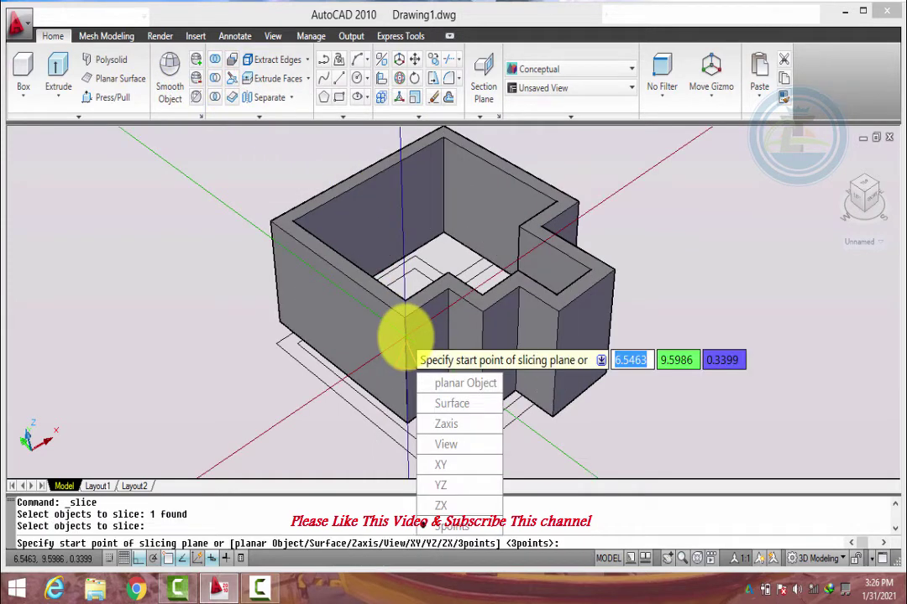
pyautogui.click(452, 446)
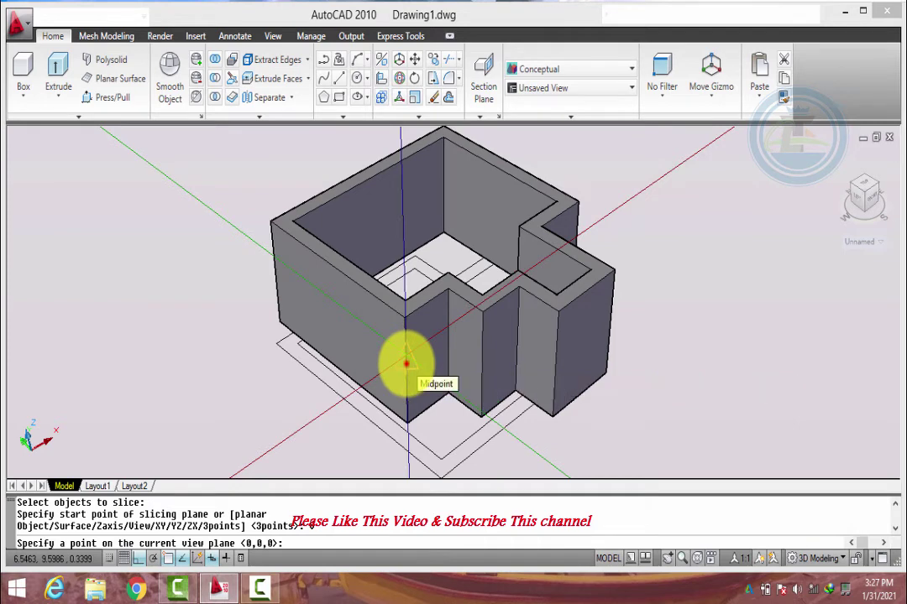
pyautogui.click(405, 363)
pyautogui.rightClick(408, 368)
pyautogui.click(422, 381)
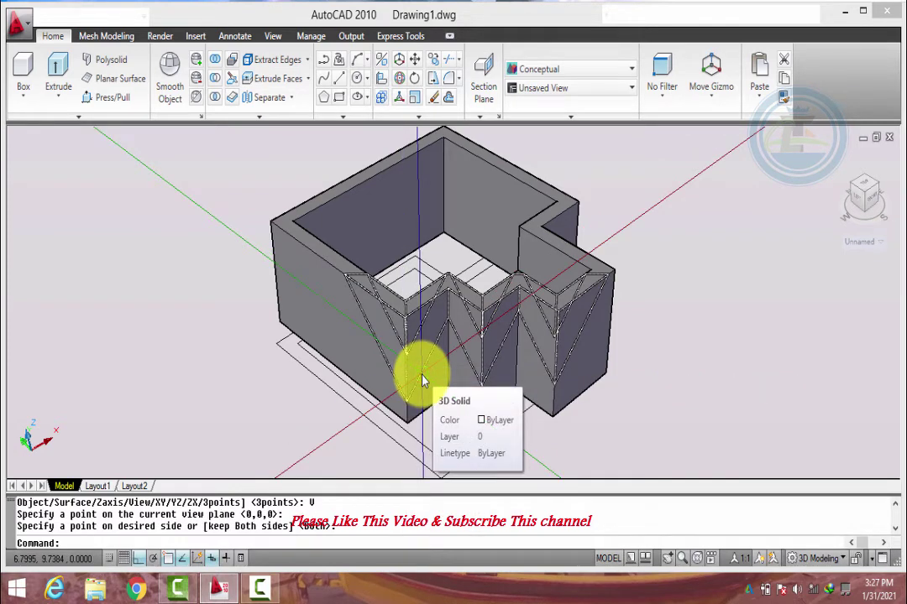
# Move the front piece cut off by the view plane away from the rest of the walls
pyautogui.keyDown('shift'); pyautogui.moveTo(422, 380); pyautogui.dragTo(434, 117, button='middle'); pyautogui.keyUp('shift')
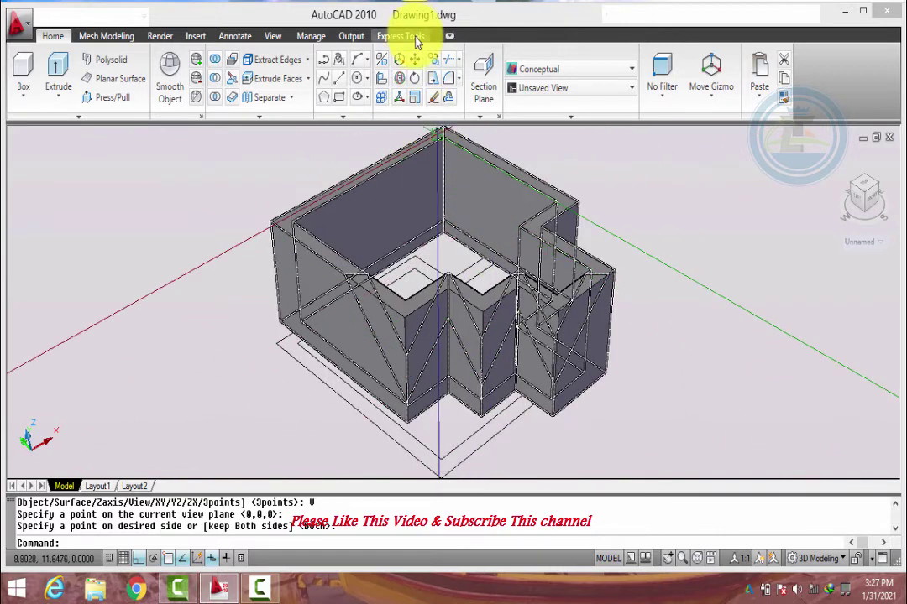
pyautogui.click(415, 61)
pyautogui.click(454, 324)
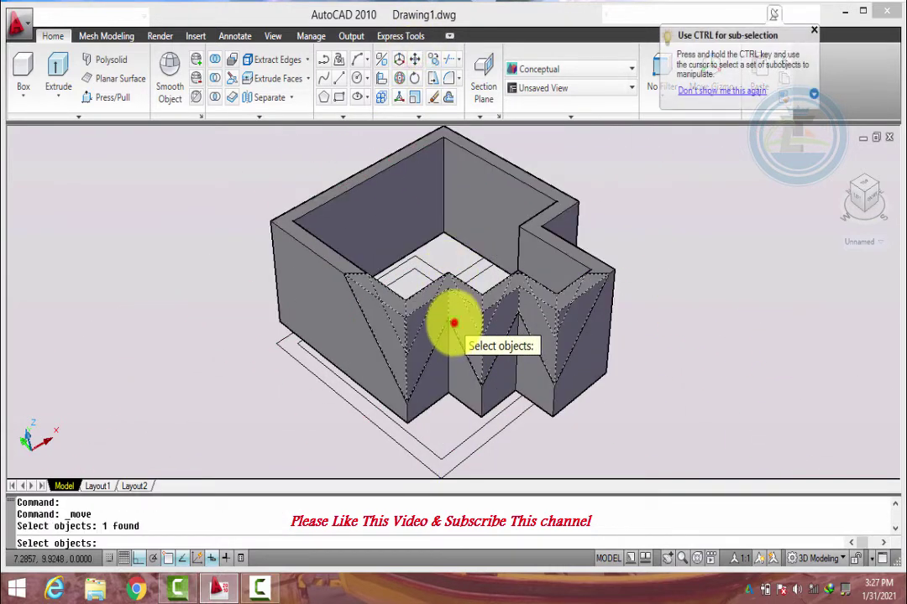
pyautogui.press('Return')
pyautogui.click(454, 320)
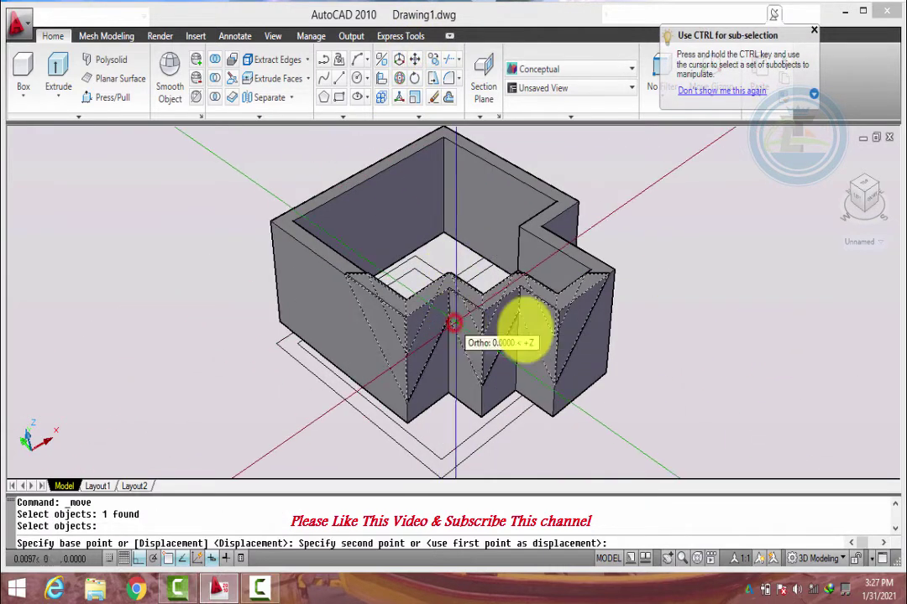
pyautogui.click(711, 336)
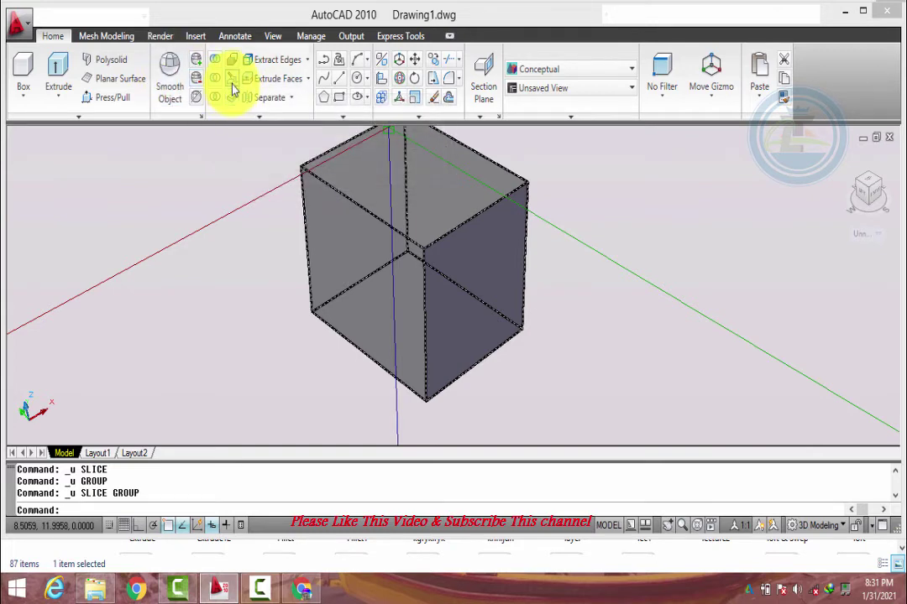
# Slice the box with the View option through a point on its front vertical edge, keeping both sides
pyautogui.click(232, 80)
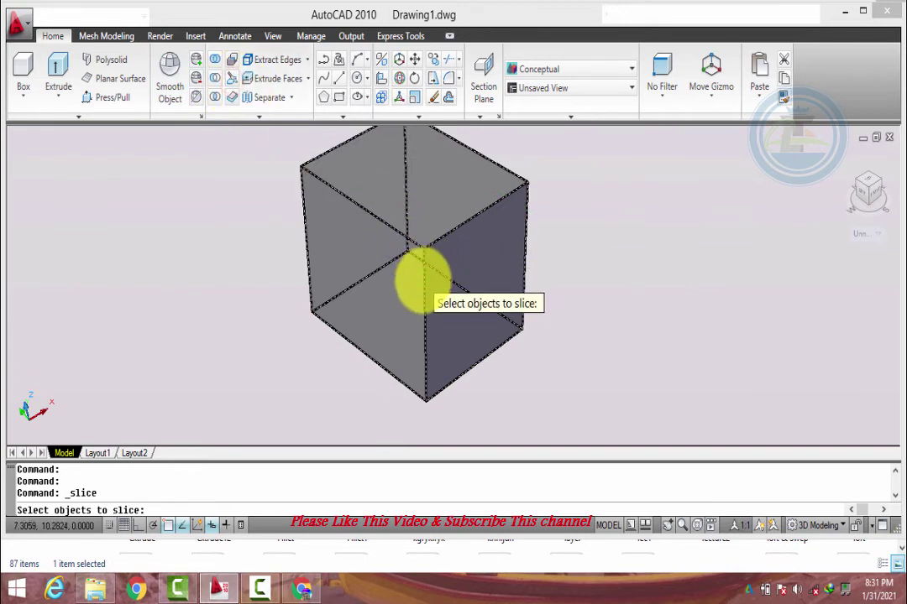
pyautogui.click(421, 279)
pyautogui.press('Return')
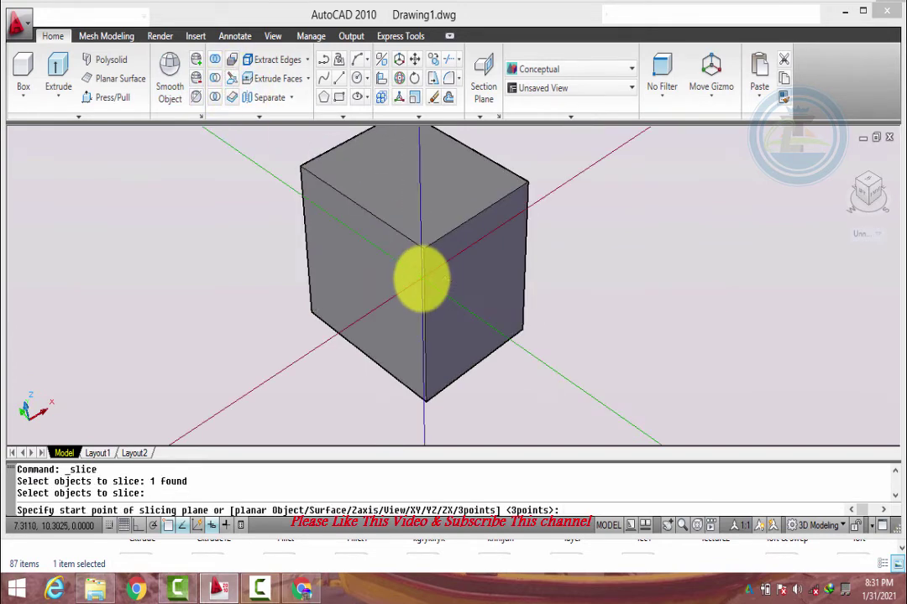
pyautogui.press('Down')
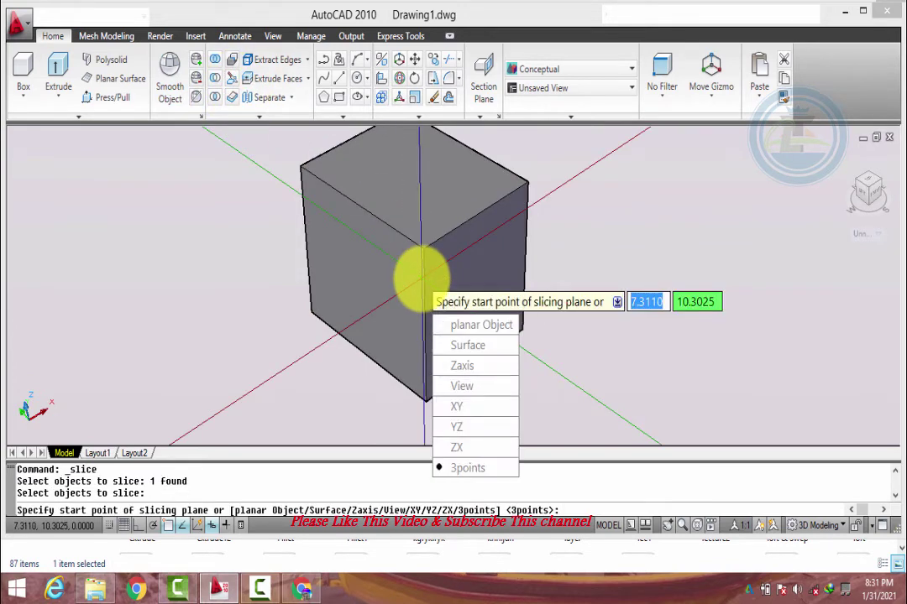
pyautogui.click(473, 392)
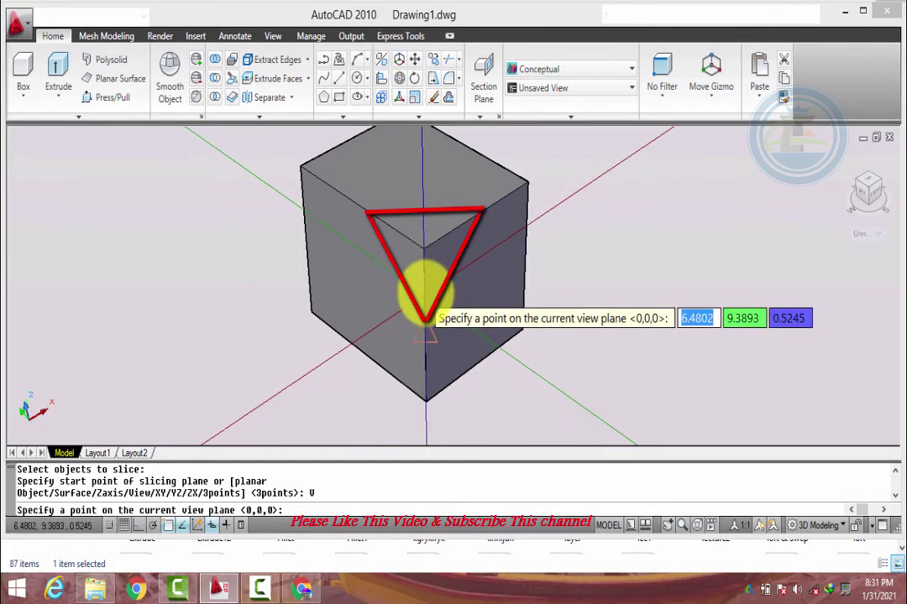
pyautogui.click(424, 295)
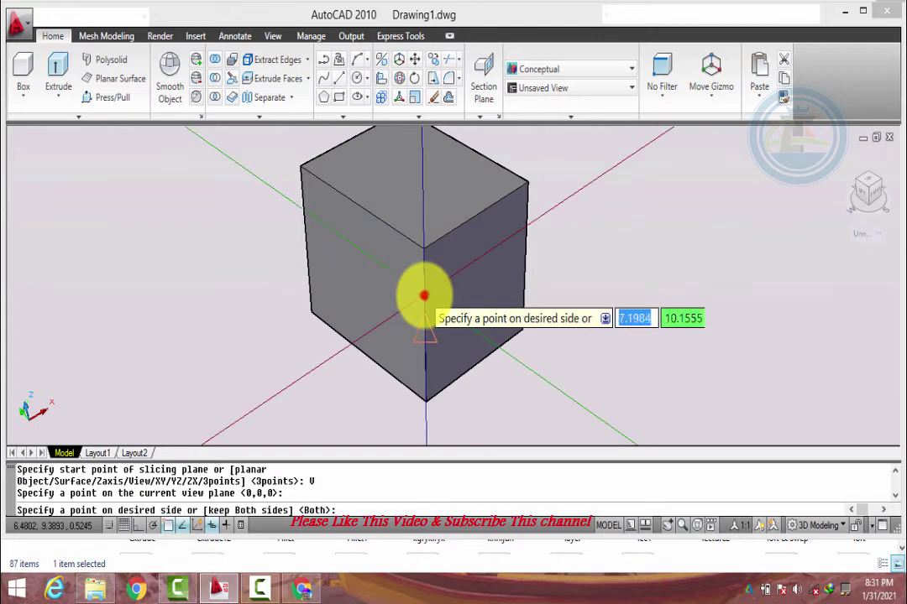
pyautogui.rightClick(424, 292)
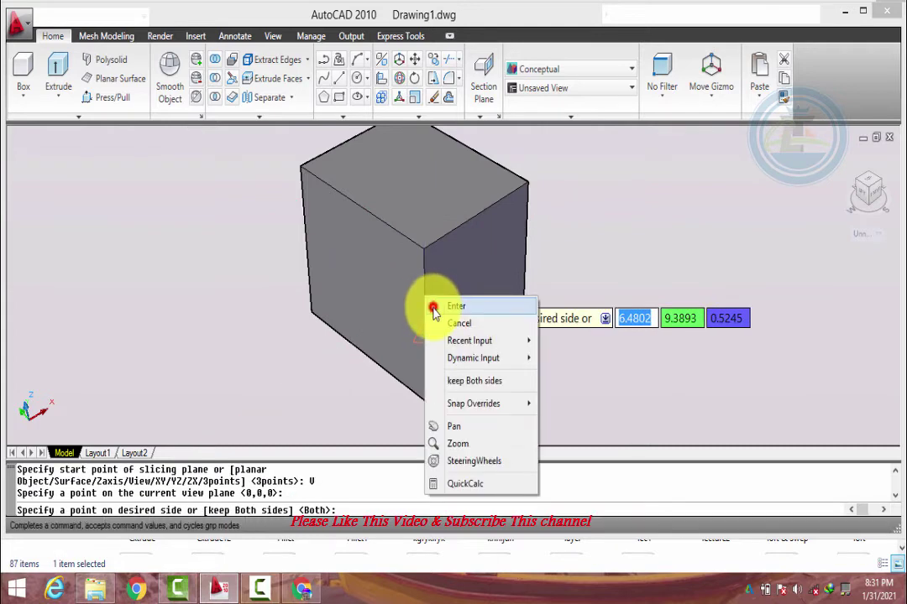
pyautogui.click(431, 307)
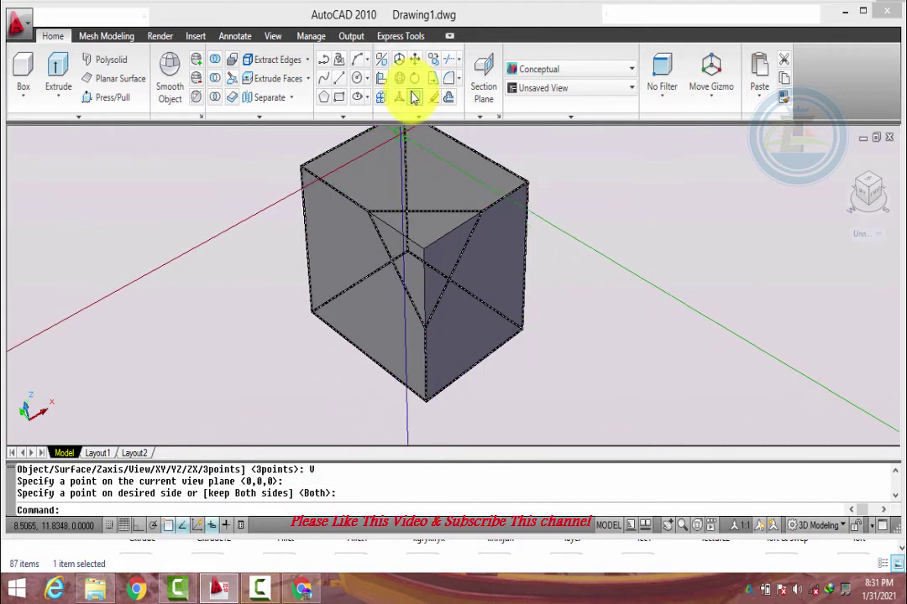
# Move the triangular corner piece away from the box to expose the cut face
pyautogui.click(415, 61)
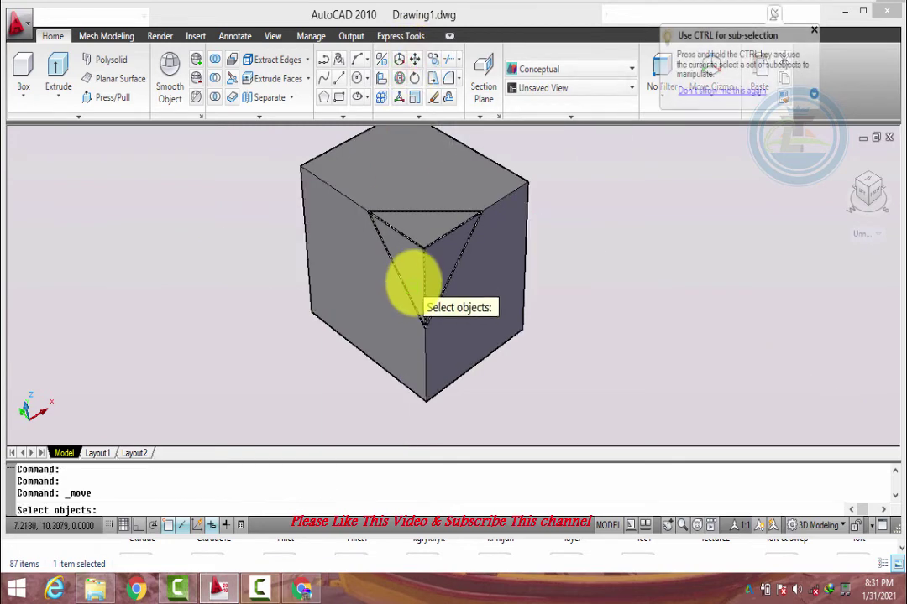
pyautogui.click(415, 275)
pyautogui.press('Return')
pyautogui.click(414, 275)
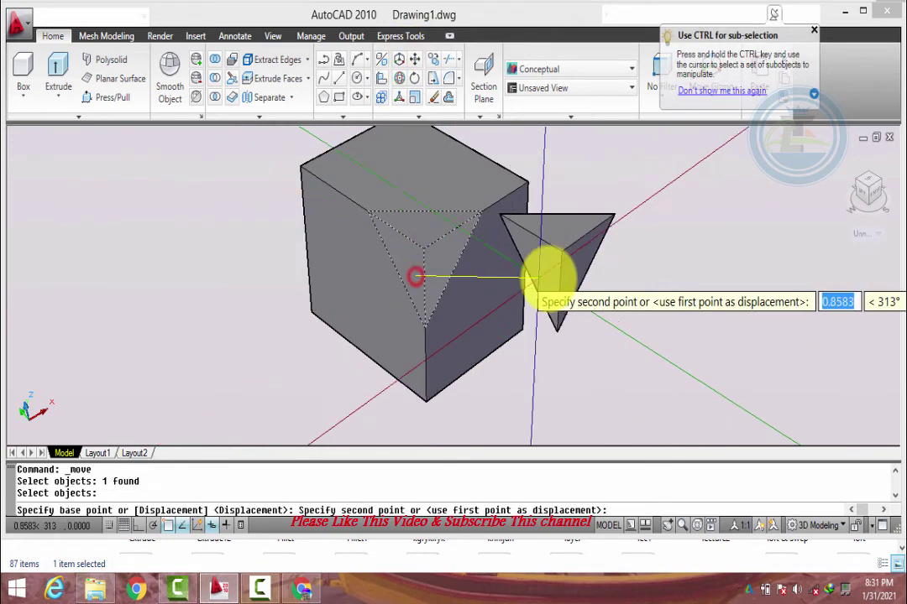
pyautogui.click(584, 280)
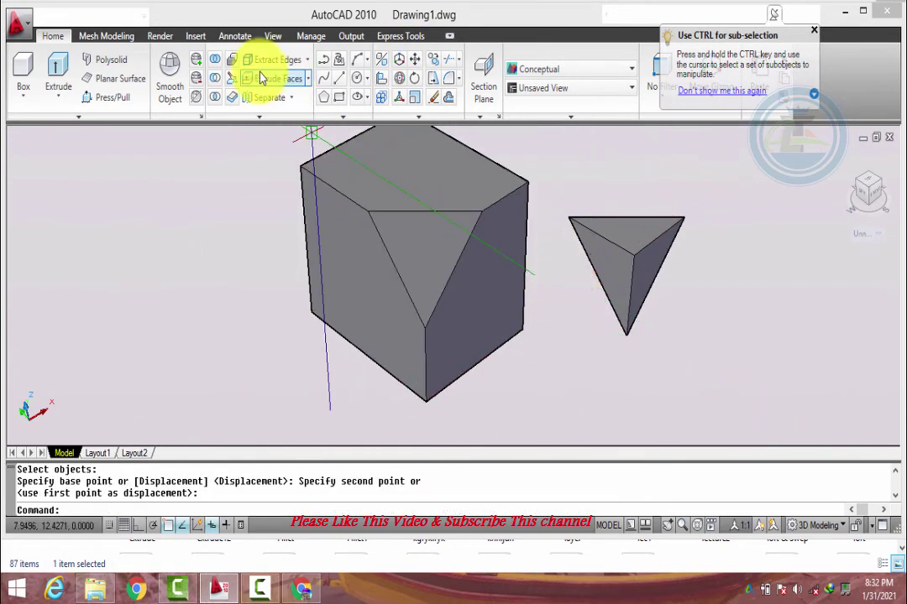
# Slice the remaining box again with the View option through a lower point on its front vertical edge, keeping both sides
pyautogui.click(233, 78)
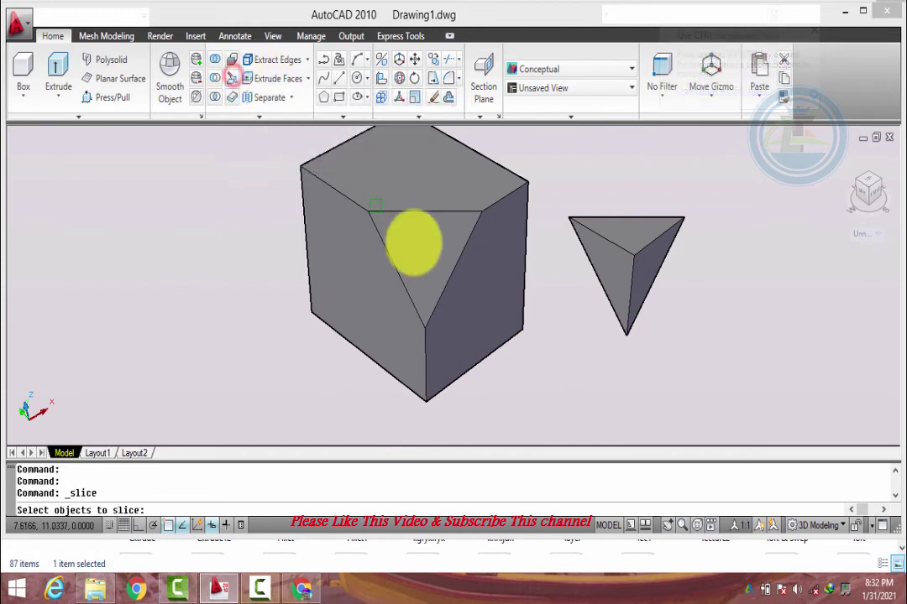
pyautogui.click(440, 245)
pyautogui.press('Return')
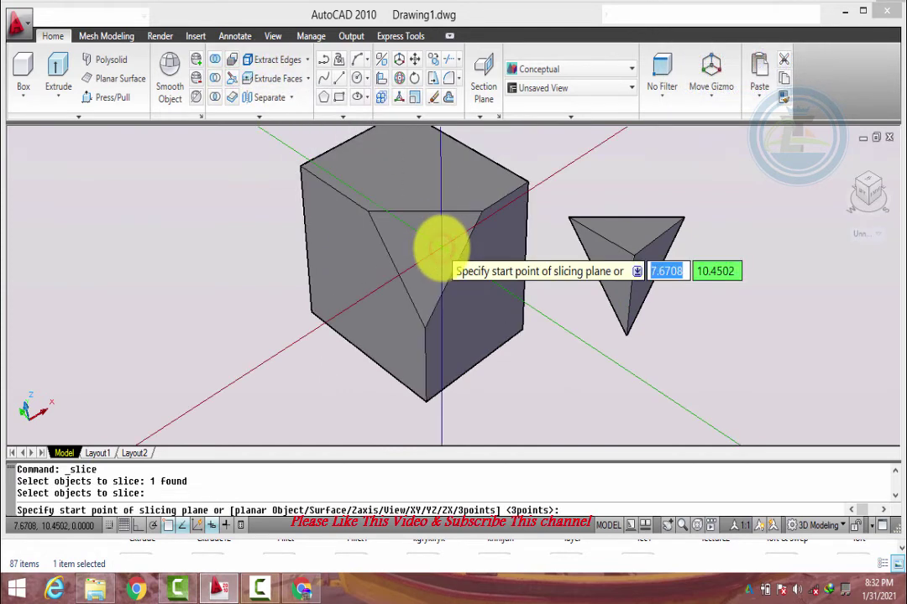
pyautogui.rightClick(440, 246)
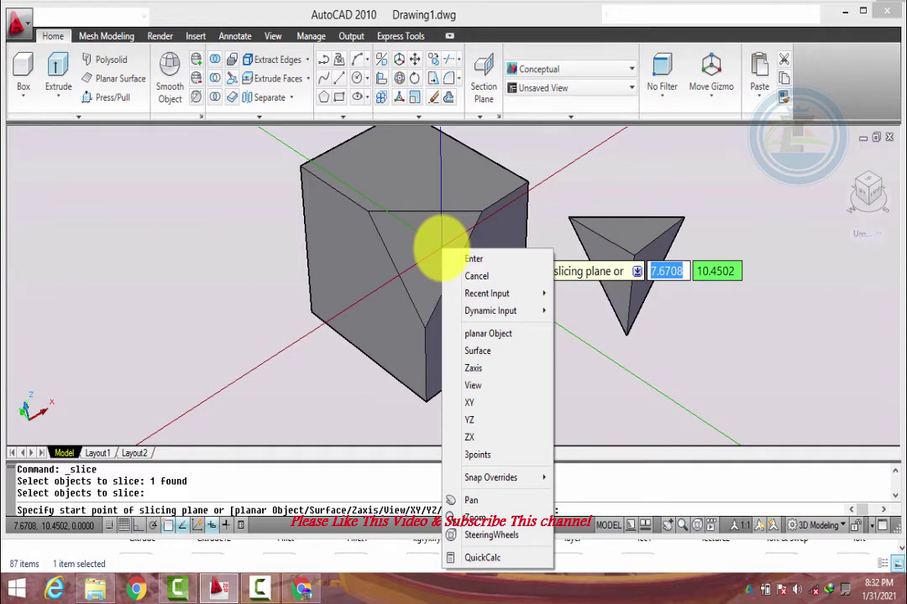
pyautogui.click(480, 387)
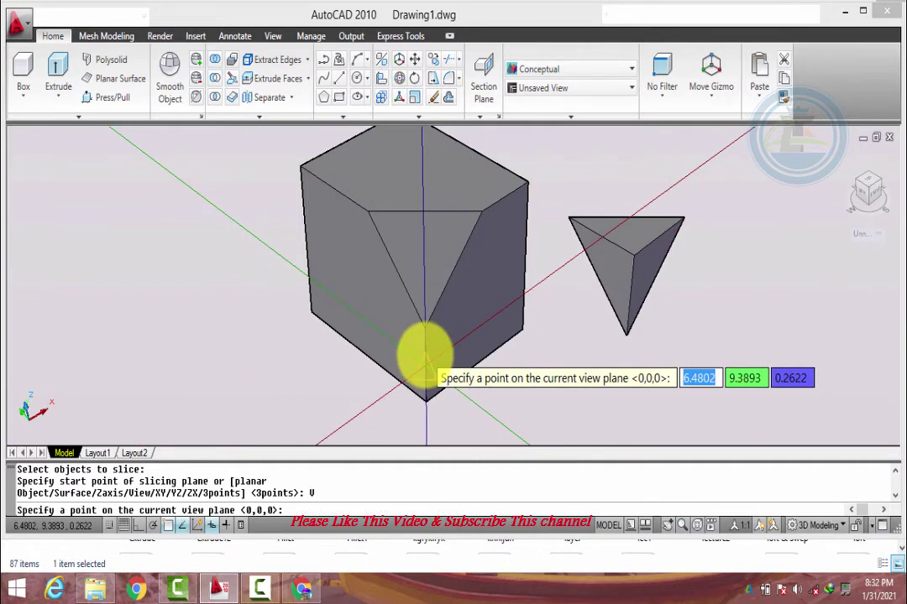
pyautogui.click(425, 355)
pyautogui.rightClick(425, 355)
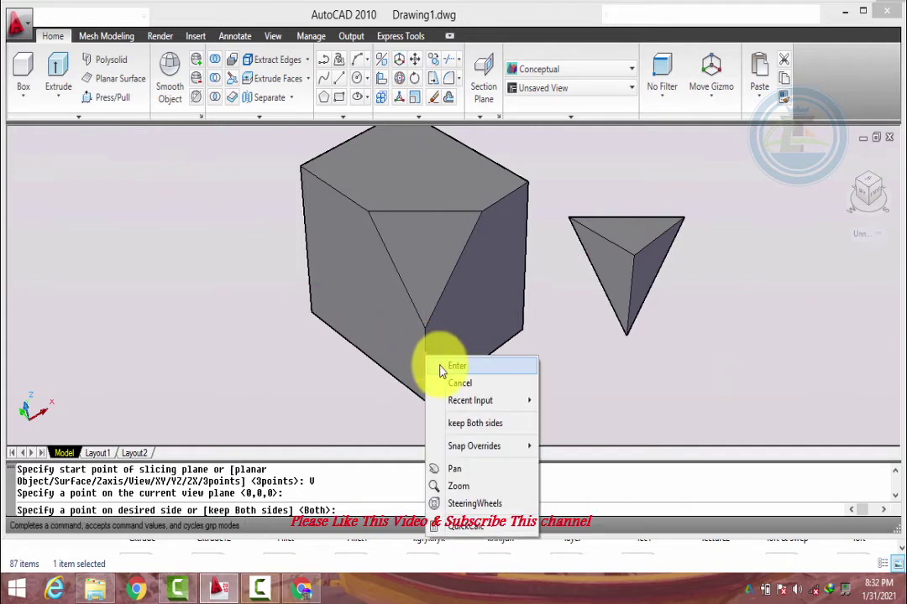
pyautogui.click(439, 370)
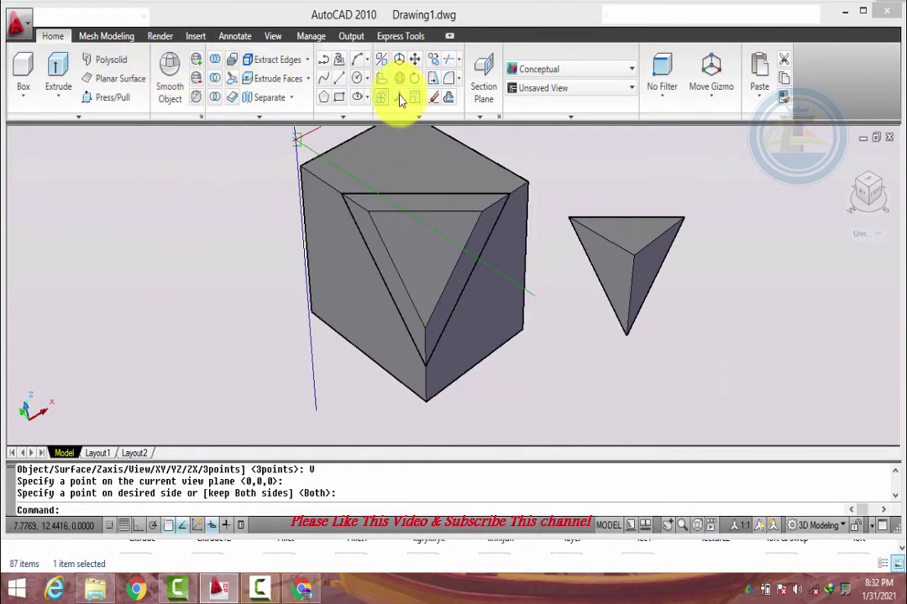
# Move the newly cut triangular slab off the box's corner to the empty area on the side opposite the first corner piece
pyautogui.click(416, 63)
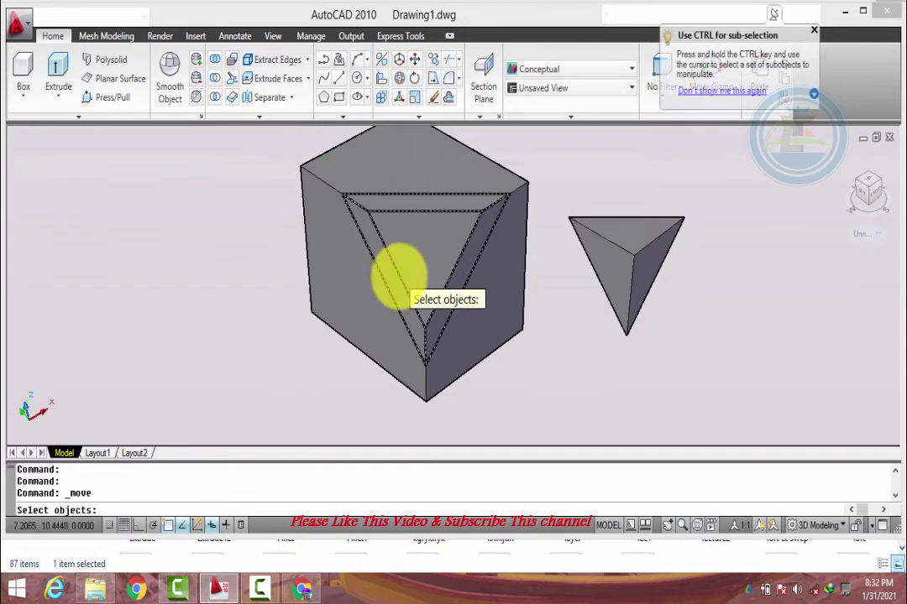
pyautogui.press('Return')
pyautogui.click(414, 275)
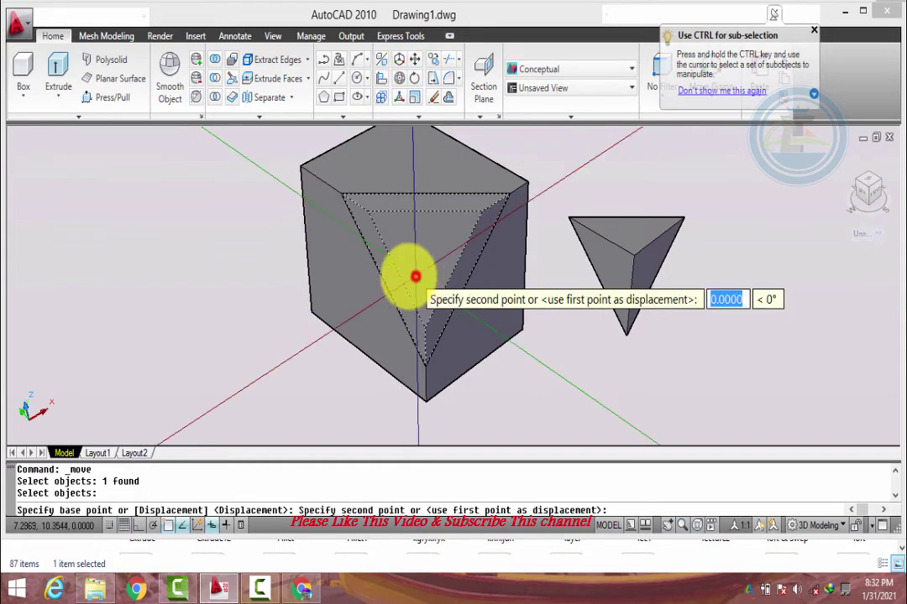
pyautogui.click(220, 268)
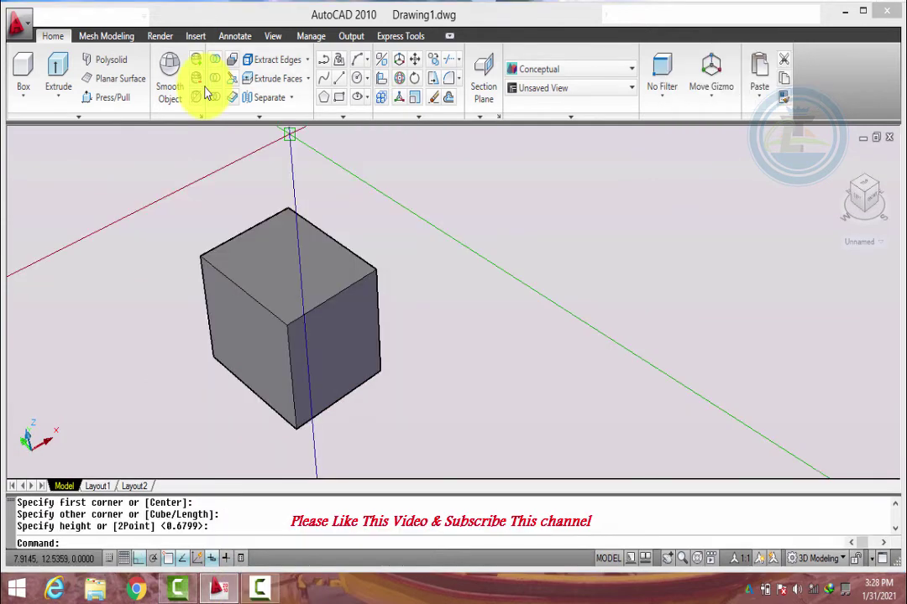
# Slice the new box with the XY plane option through the midpoint of a vertical edge, keeping both sides
pyautogui.click(203, 91)
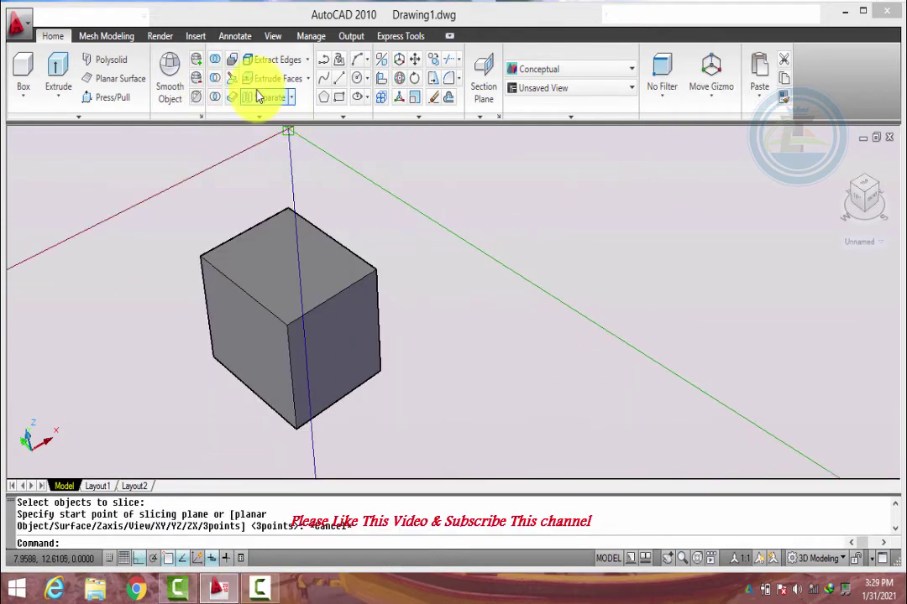
pyautogui.press('Escape')
pyautogui.click(232, 76)
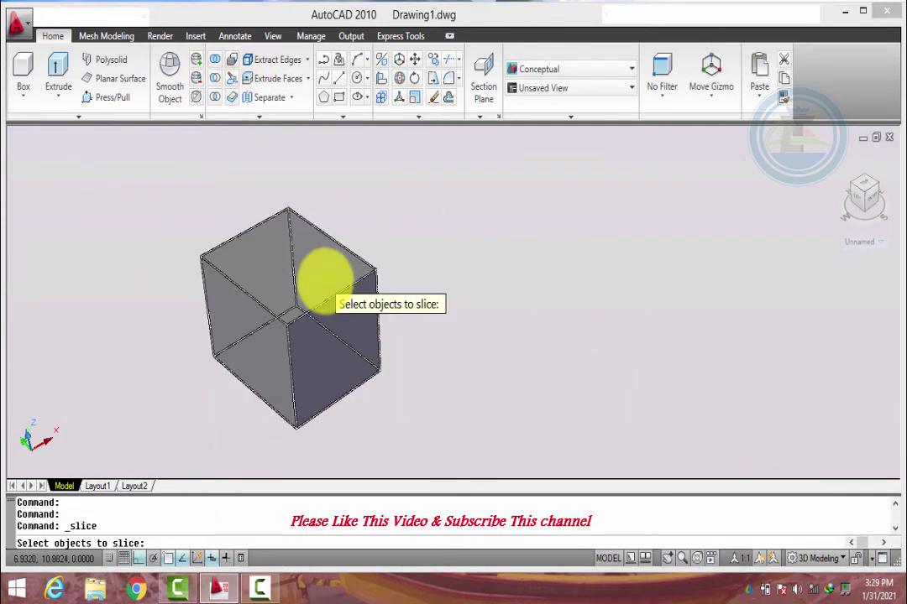
pyautogui.click(331, 290)
pyautogui.press('Return')
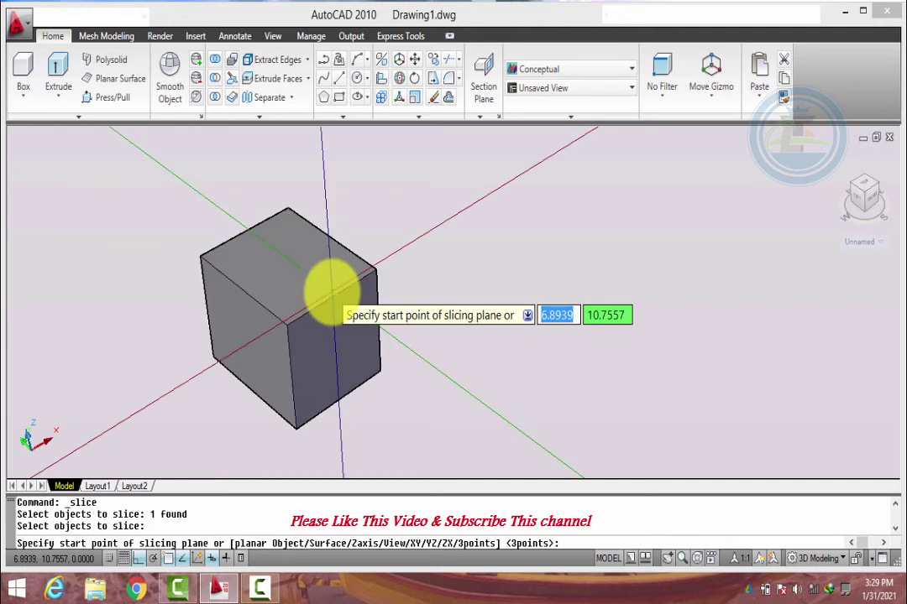
pyautogui.press('Down')
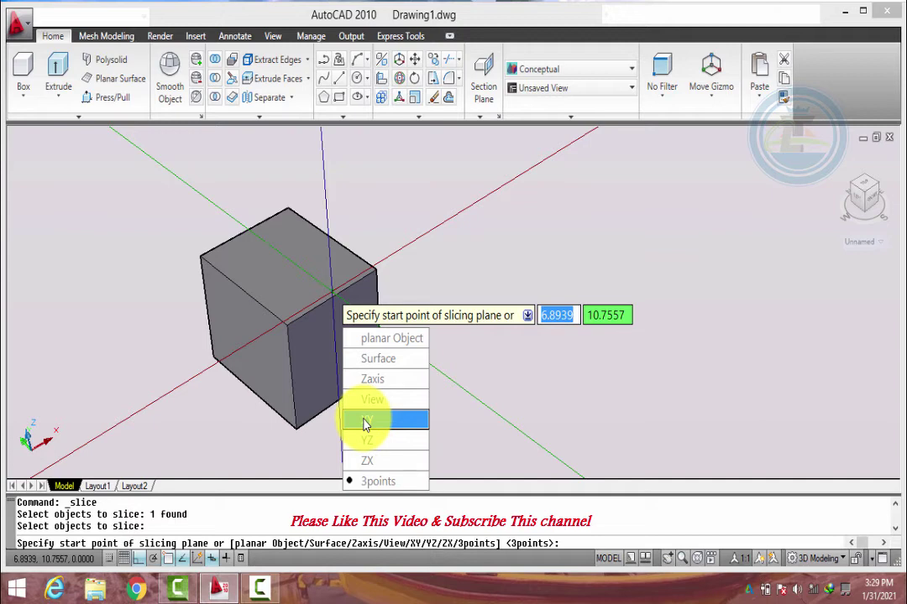
pyautogui.click(364, 421)
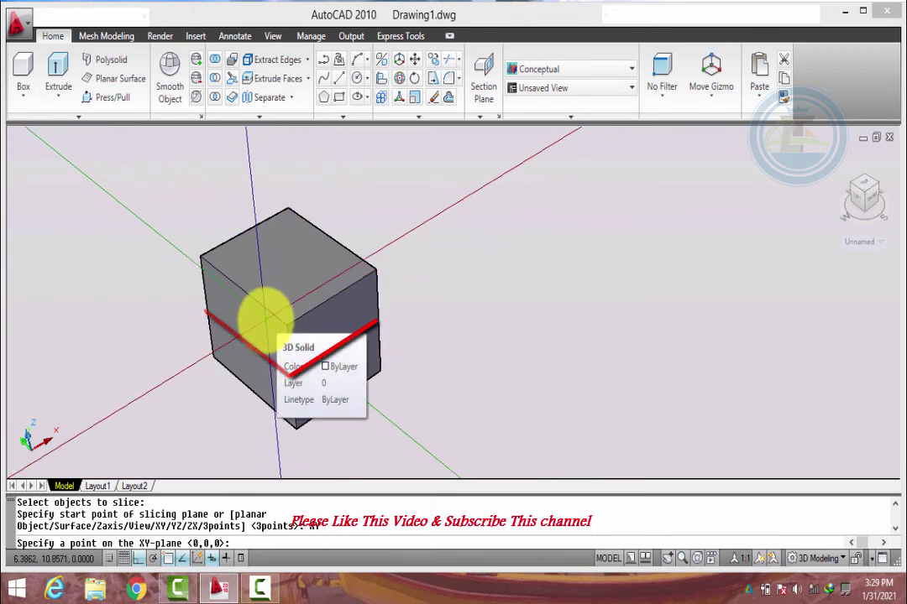
pyautogui.click(205, 316)
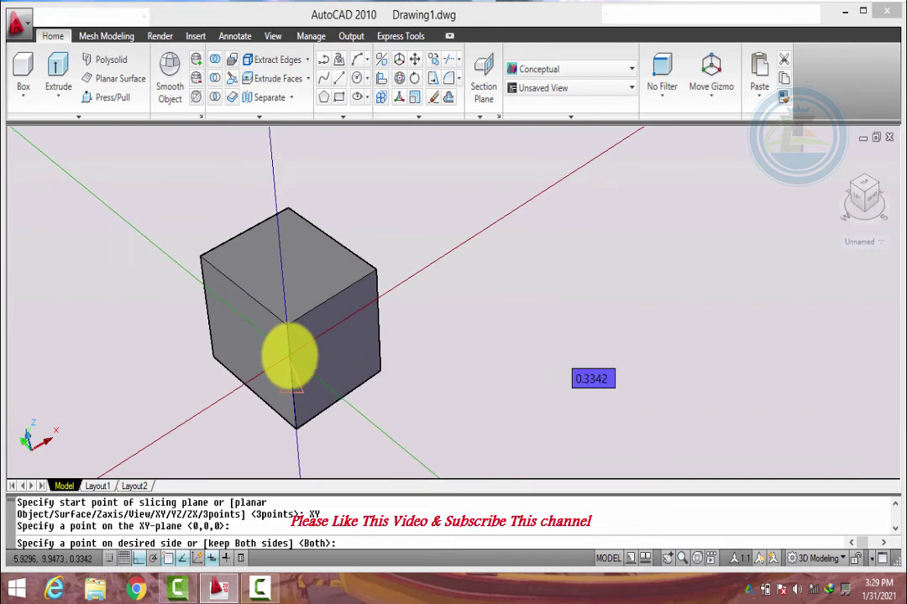
pyautogui.click(289, 369)
pyautogui.rightClick(299, 363)
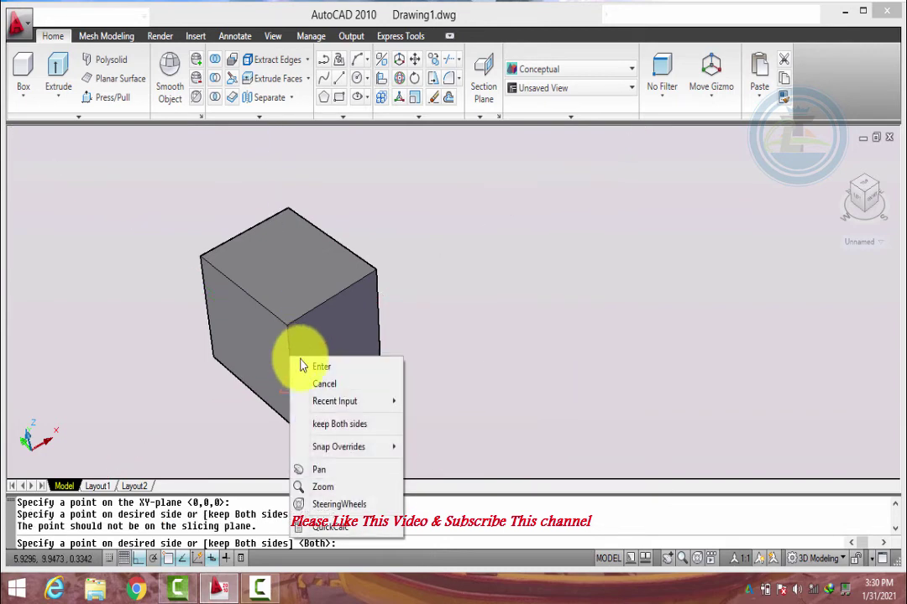
pyautogui.click(306, 370)
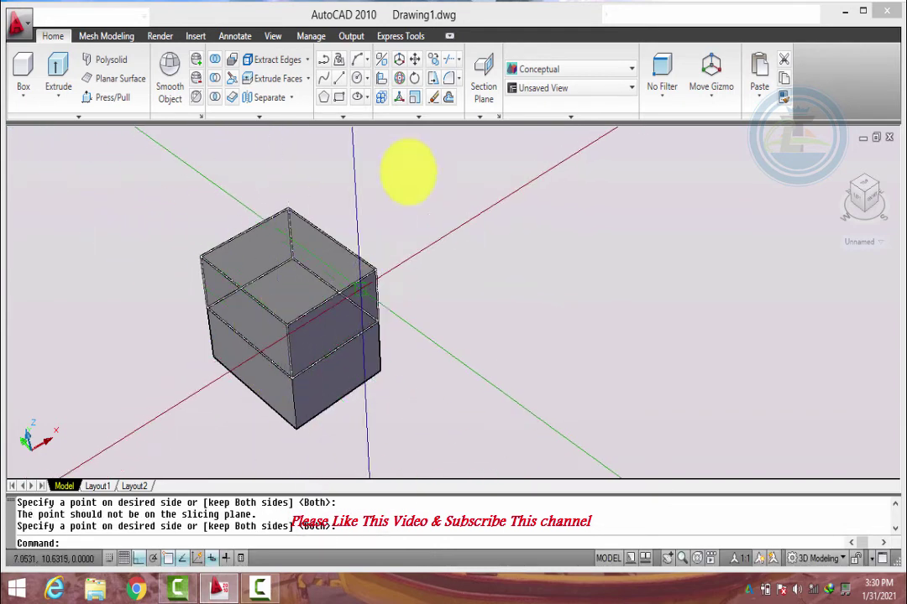
# Move the upper half of the box away from the lower half, with Ortho mode turned off
pyautogui.click(415, 60)
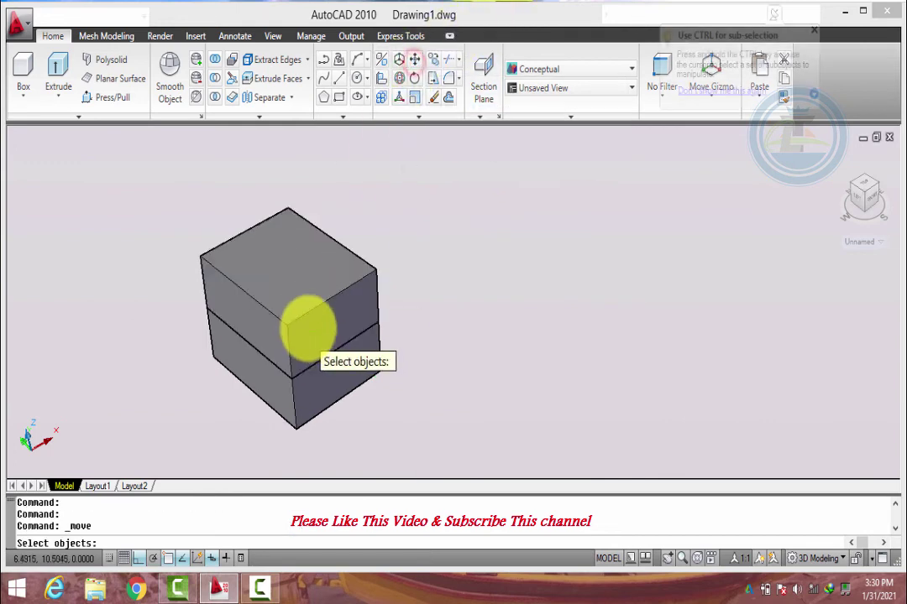
pyautogui.click(303, 319)
pyautogui.press('Return')
pyautogui.click(306, 316)
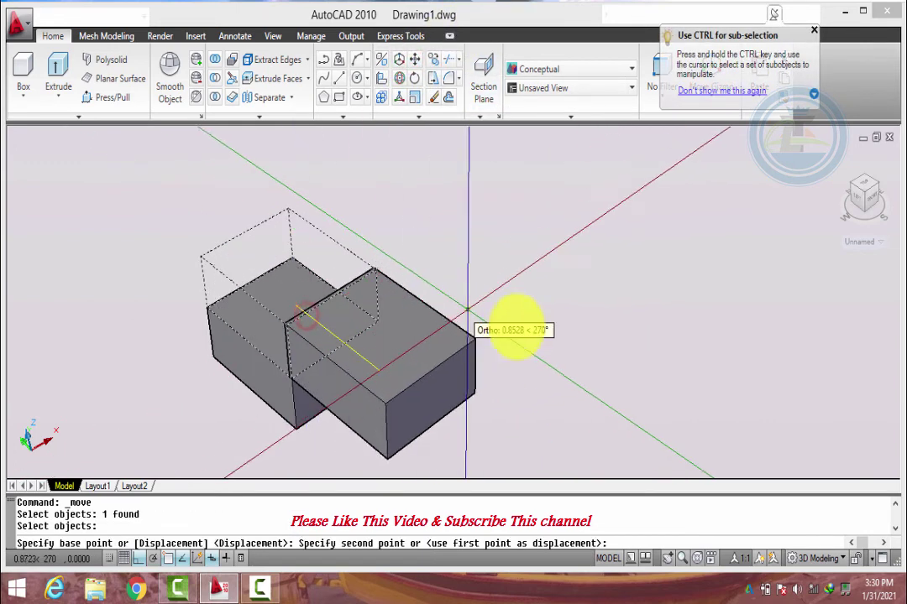
pyautogui.click(141, 560)
pyautogui.click(500, 318)
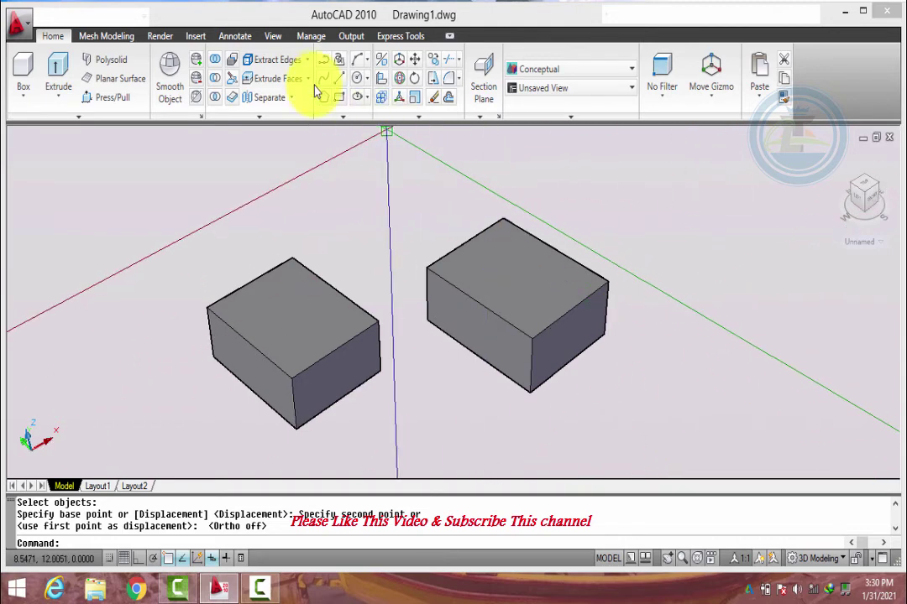
# Slice the lower half with the YZ plane option through the midpoint of its short top front edge, keeping both sides
pyautogui.click(232, 80)
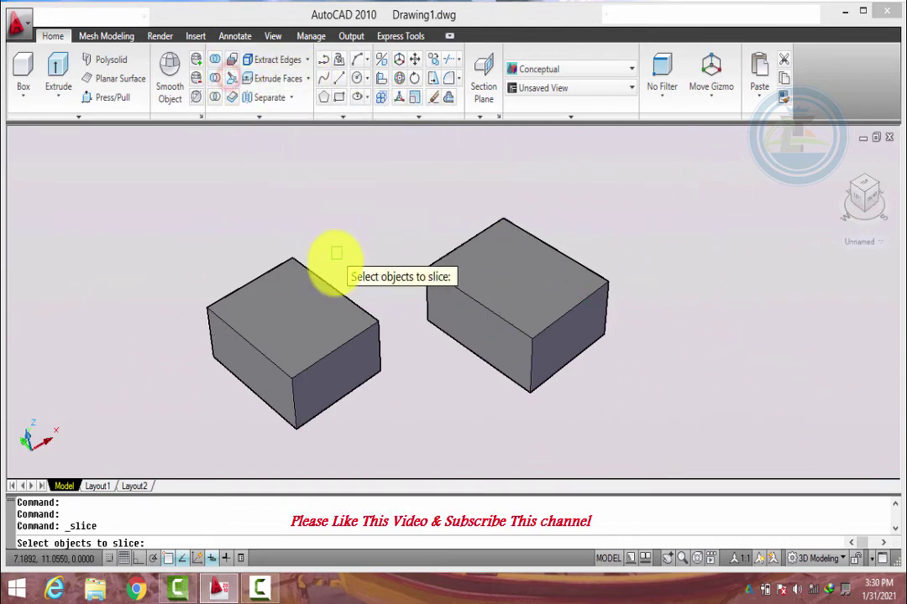
pyautogui.click(303, 352)
pyautogui.press('Return')
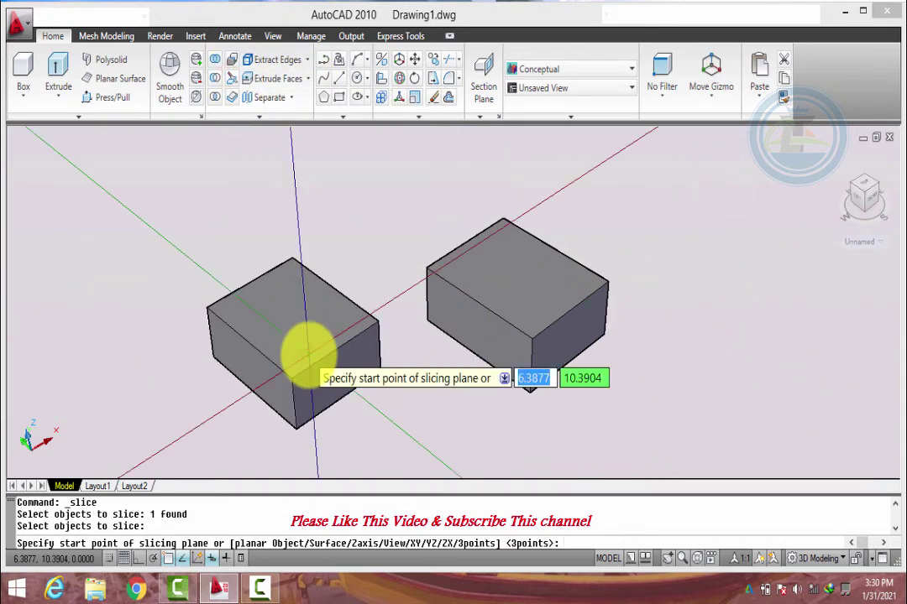
pyautogui.press('Down')
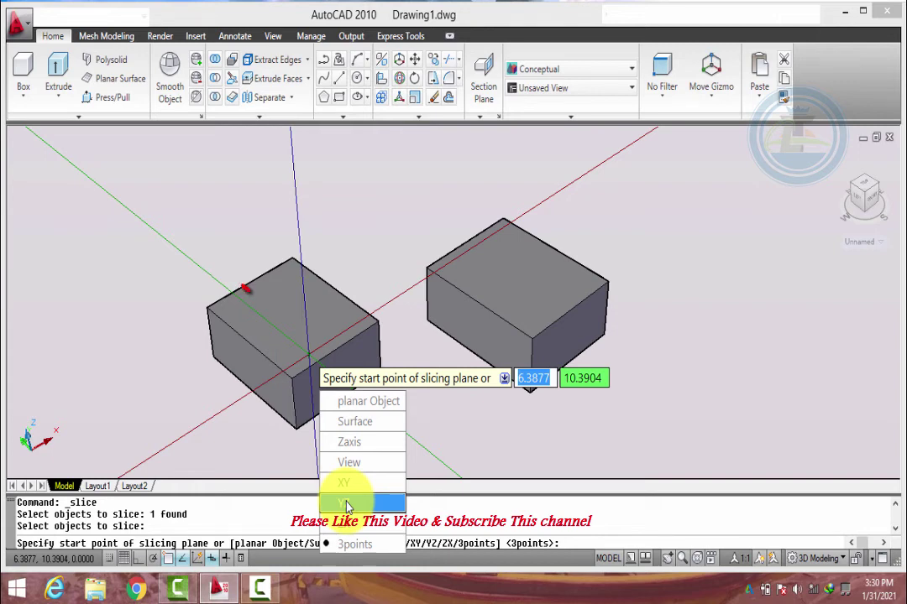
pyautogui.click(348, 505)
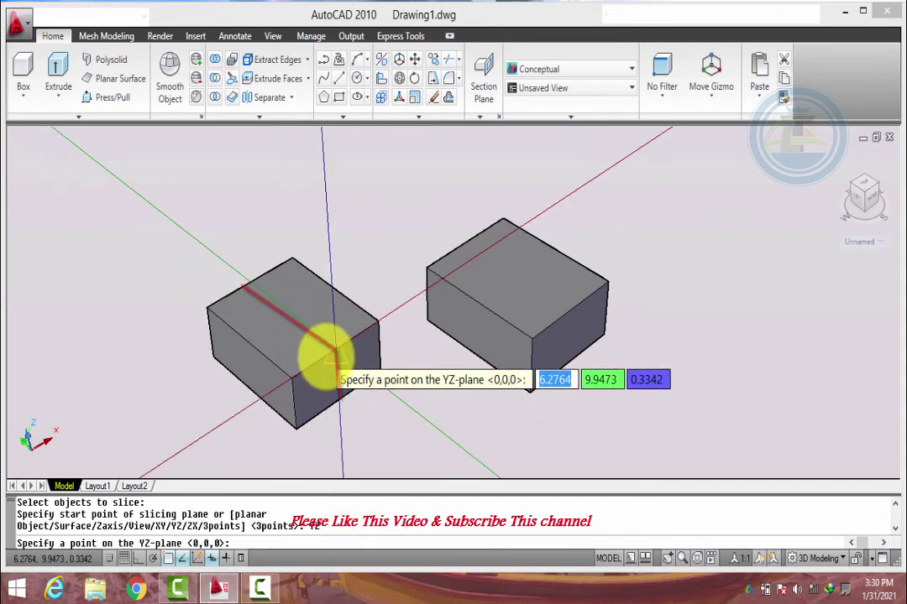
pyautogui.click(324, 356)
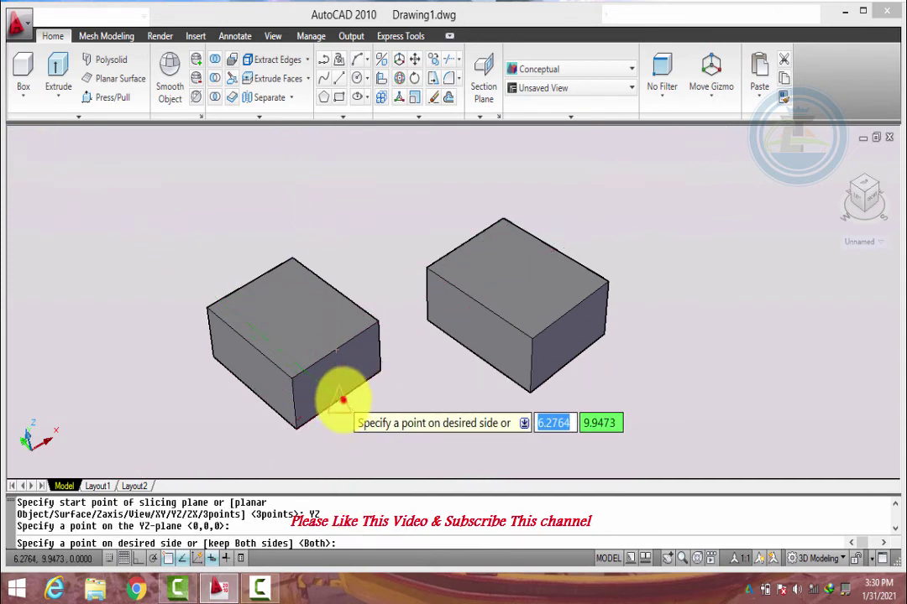
pyautogui.click(342, 400)
pyautogui.rightClick(340, 403)
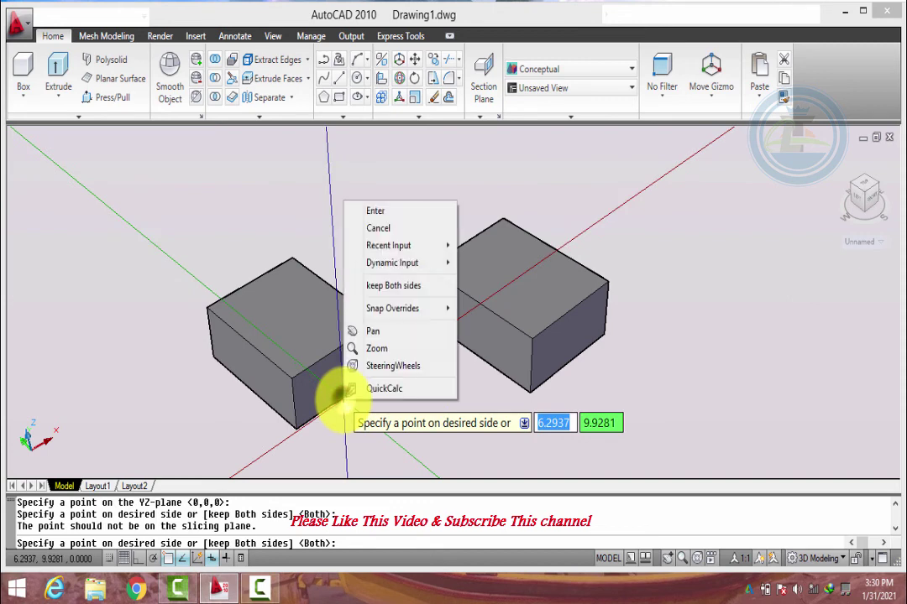
pyautogui.click(376, 211)
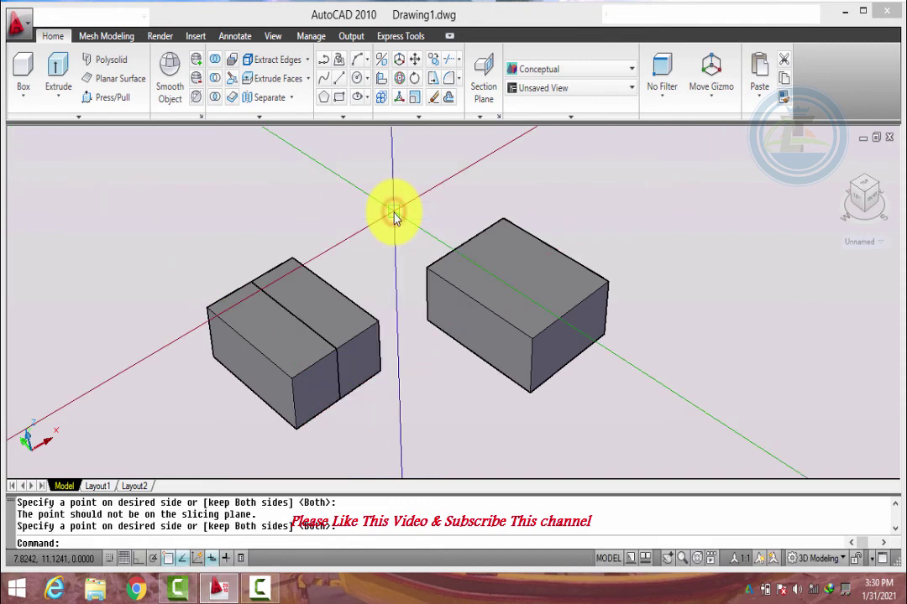
# Move the outer piece of the YZ-sliced block away from its other half, leaving a clear gap
pyautogui.click(415, 59)
pyautogui.click(251, 326)
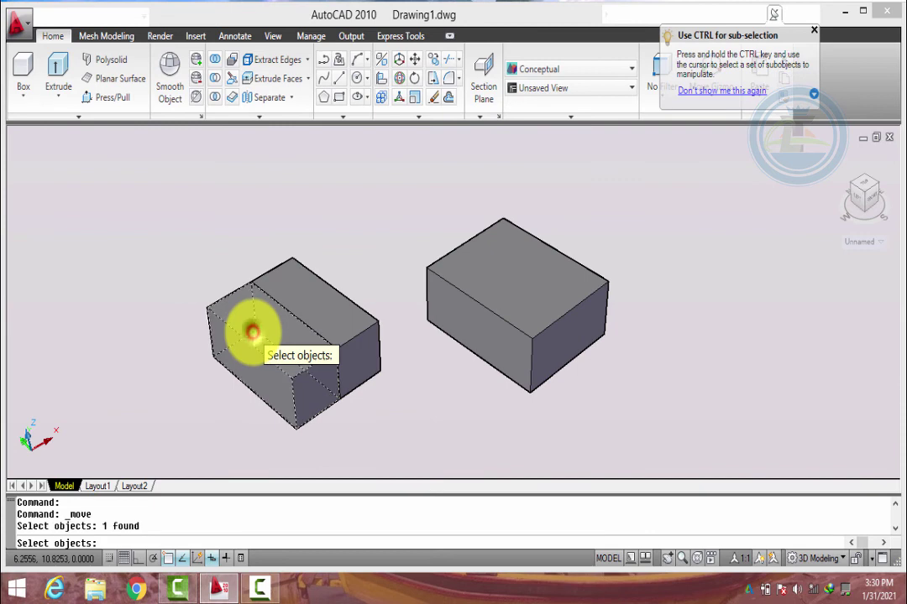
pyautogui.press('Return')
pyautogui.click(253, 332)
pyautogui.click(158, 359)
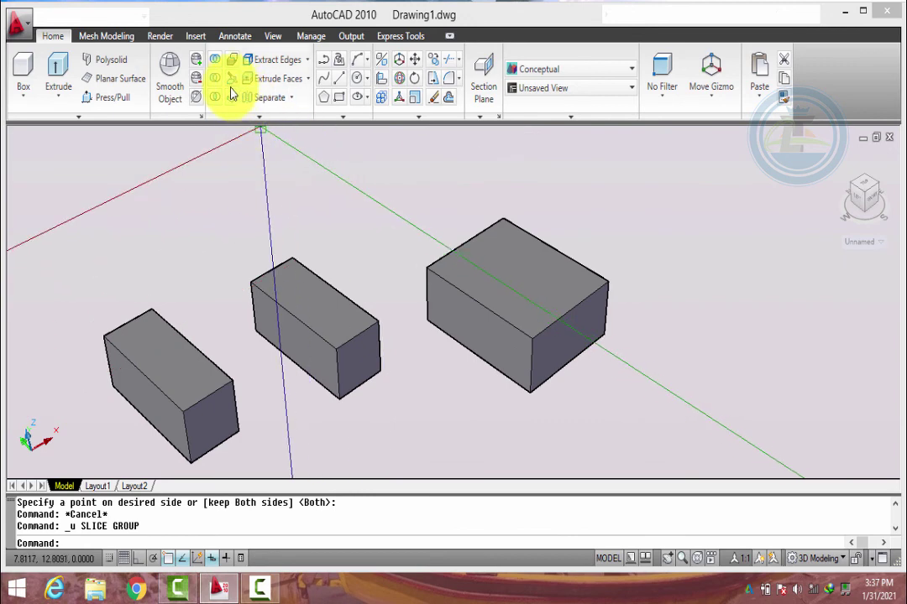
# Slice the separated upper block with the ZX plane option through the midpoint of its long top front edge, keeping both sides
pyautogui.click(231, 79)
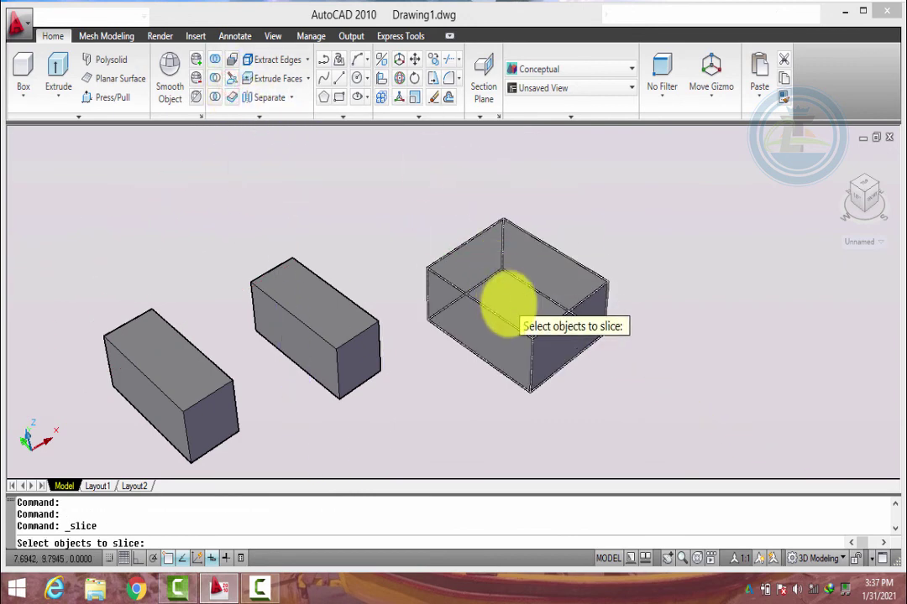
pyautogui.click(506, 319)
pyautogui.press('Return')
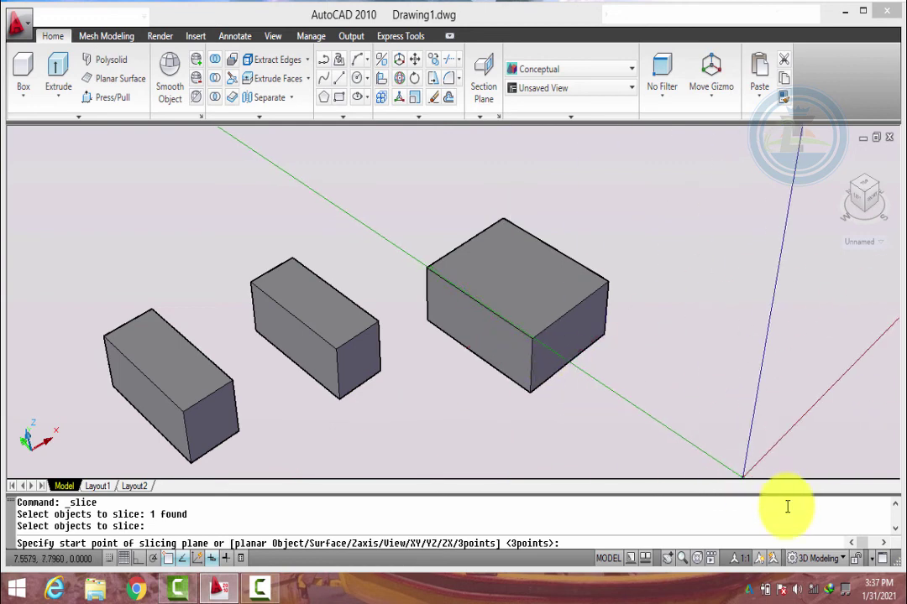
pyautogui.press('Down')
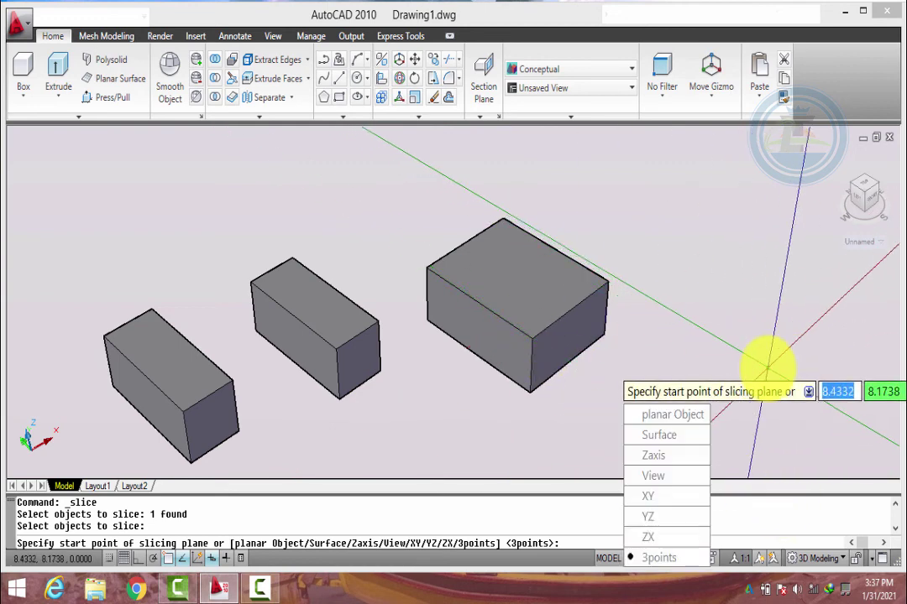
pyautogui.click(661, 542)
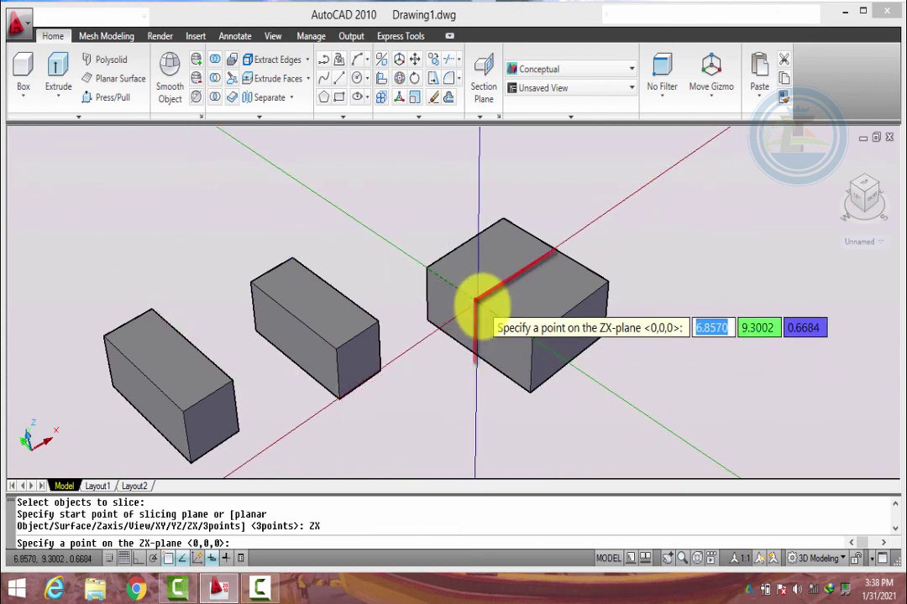
pyautogui.click(479, 304)
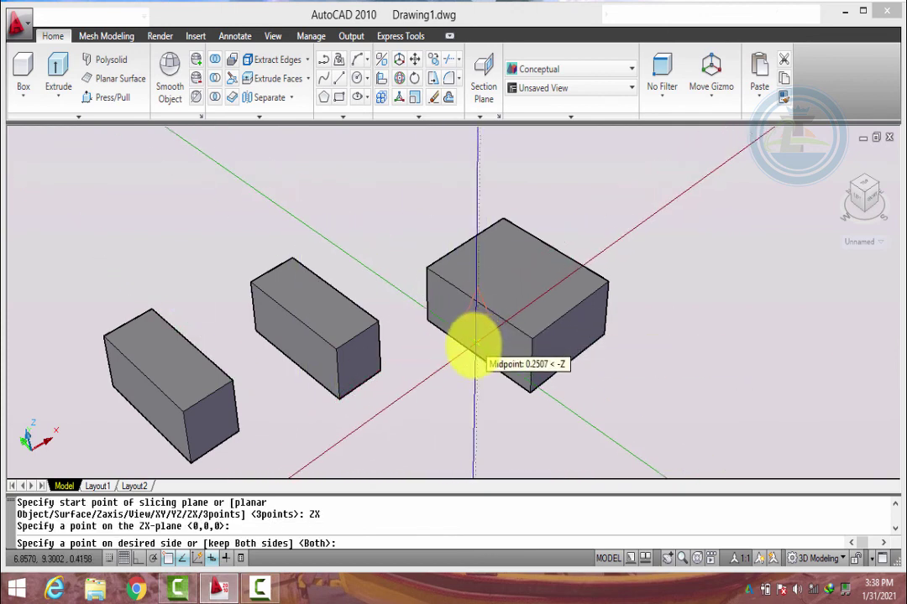
pyautogui.click(472, 357)
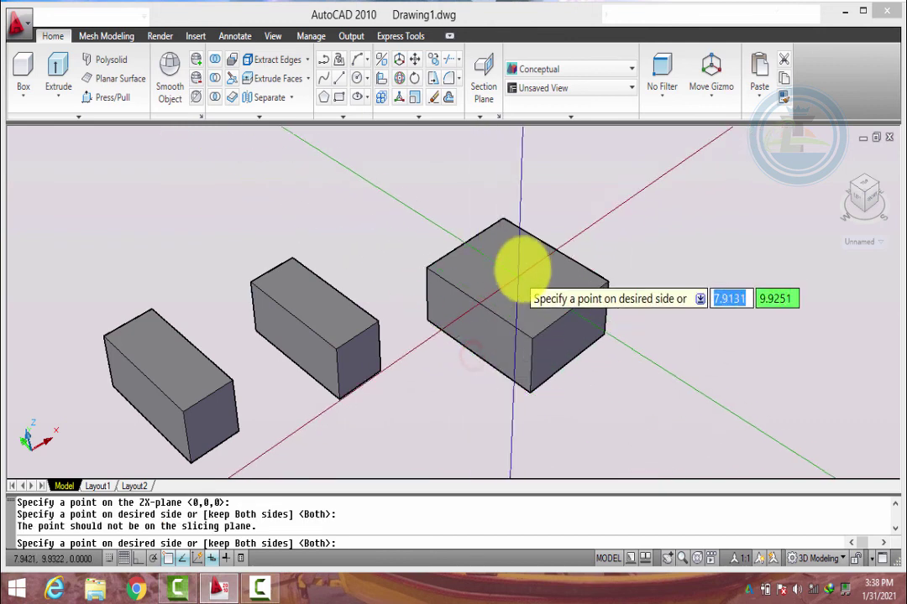
pyautogui.rightClick(522, 271)
pyautogui.click(542, 278)
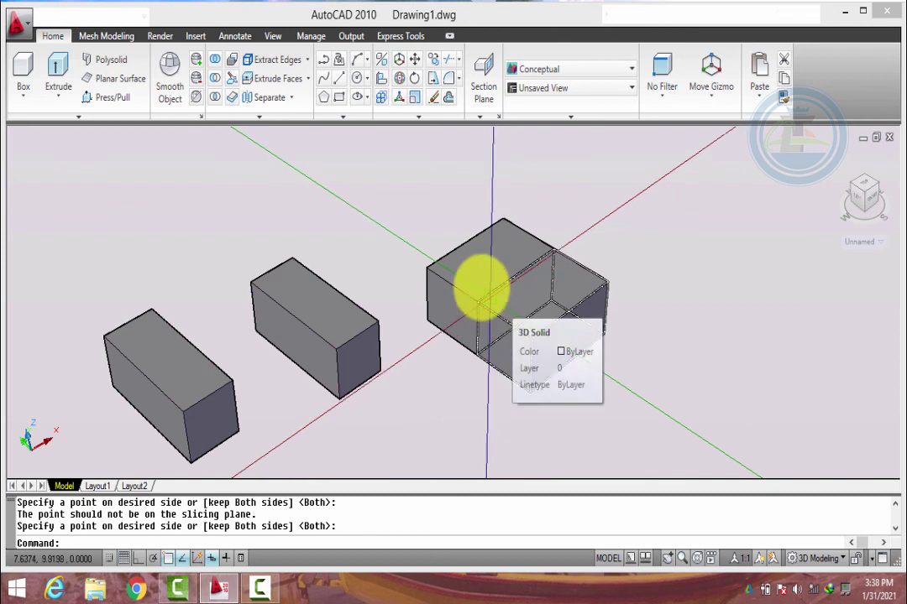
# Move the front piece of the ZX-sliced block away from the rear piece
pyautogui.click(417, 60)
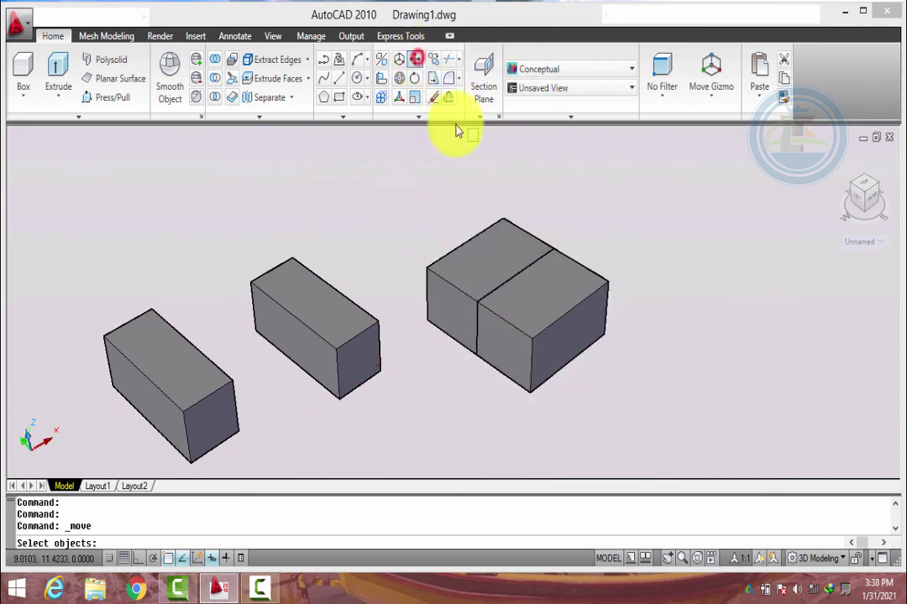
pyautogui.click(552, 324)
pyautogui.press('Return')
pyautogui.click(556, 324)
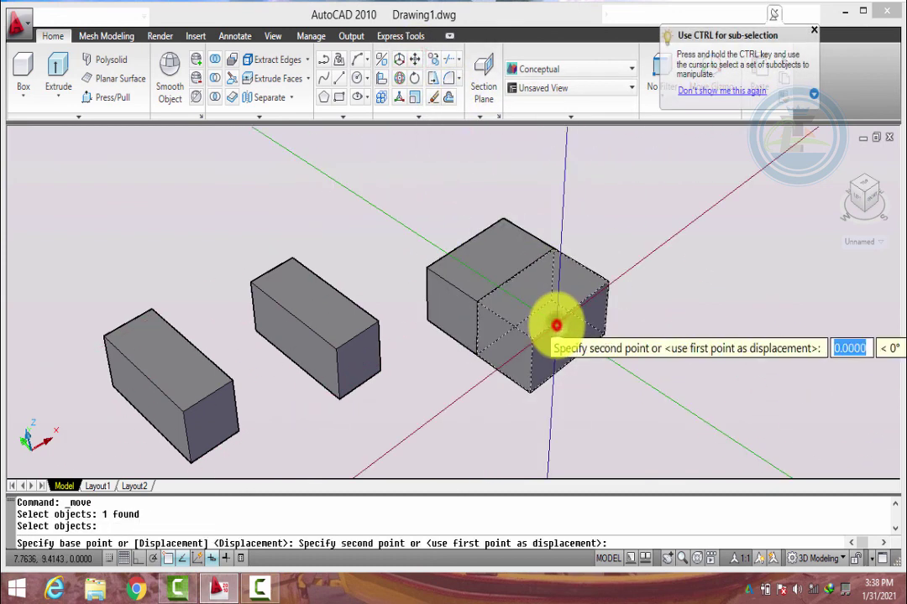
pyautogui.click(622, 388)
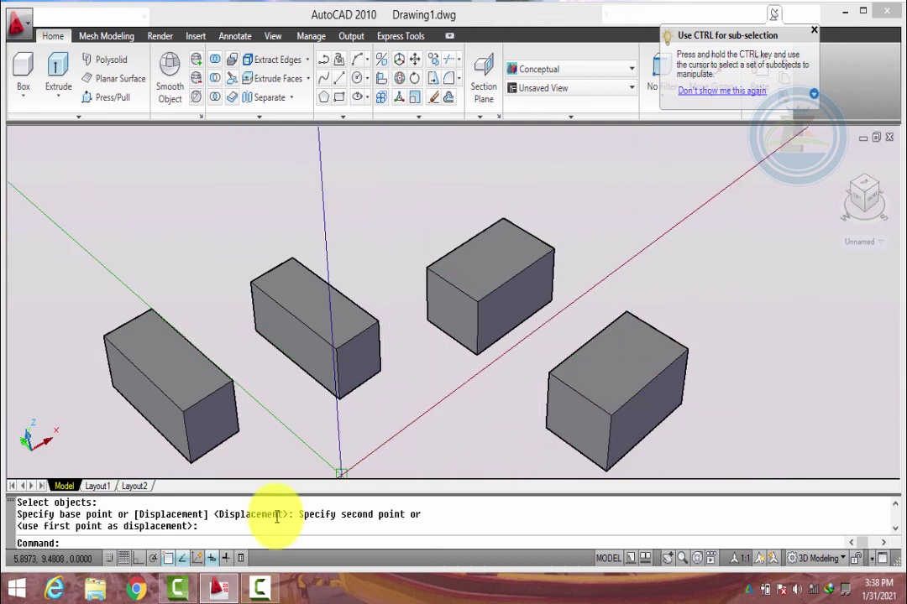
pyautogui.click(261, 592)
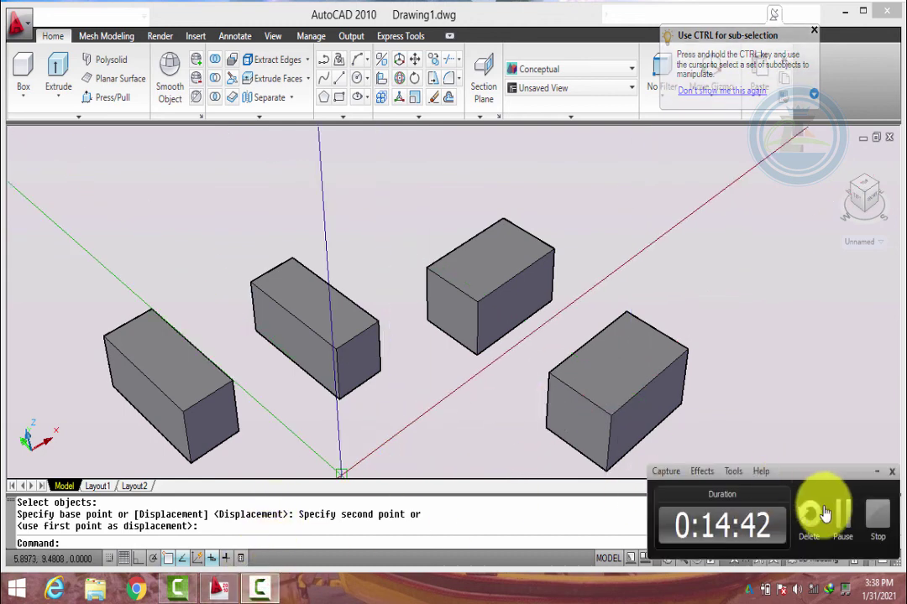